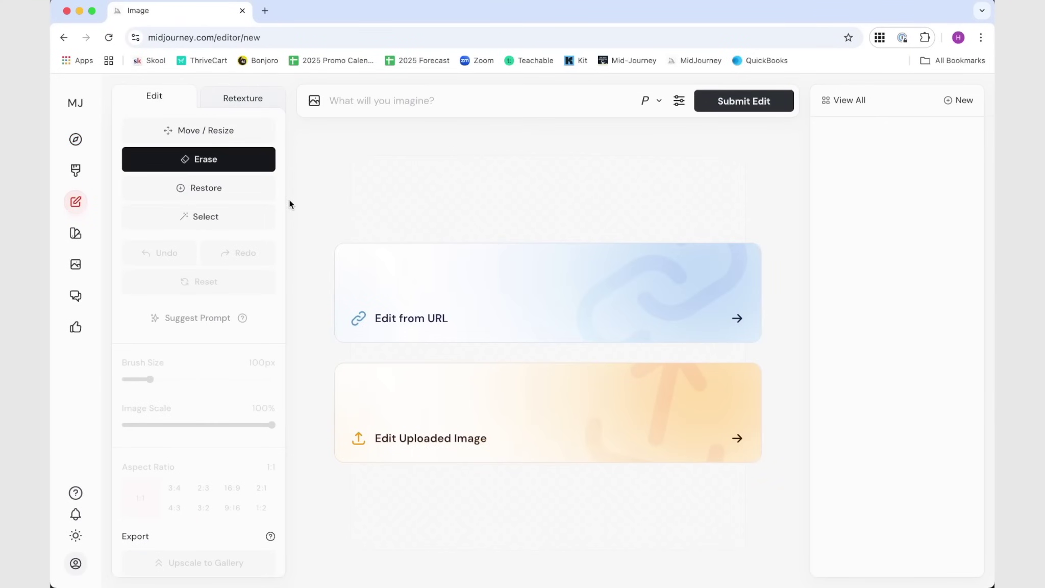
- Upload the image "Interior Perspective 2.jpeg" from the MidJourney folder into the editor
{"action": "left_click", "coordinate": [483, 422]}
{"action": "left_click", "coordinate": [124, 81]}
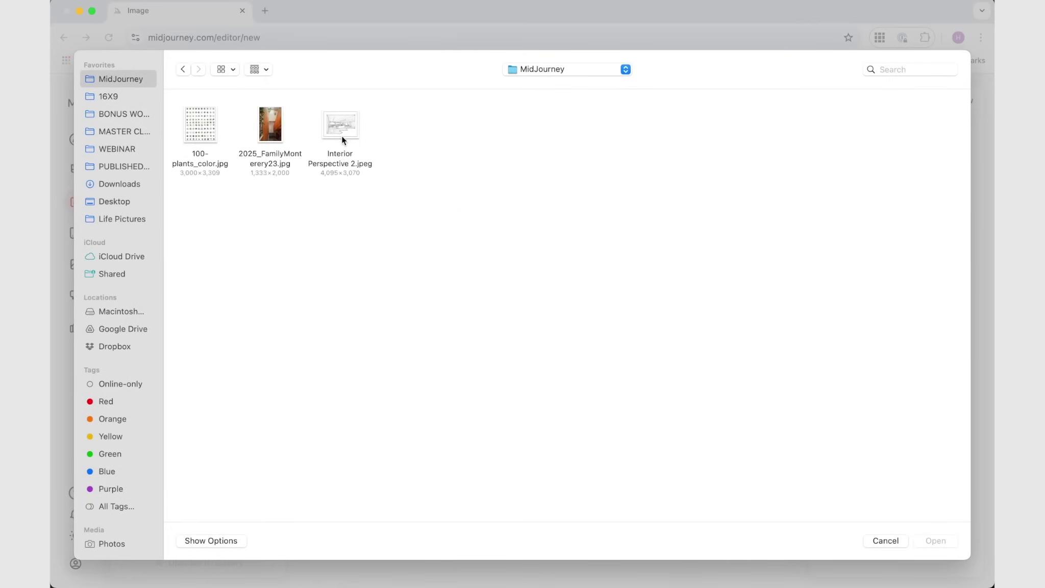
{"action": "left_click", "coordinate": [342, 132]}
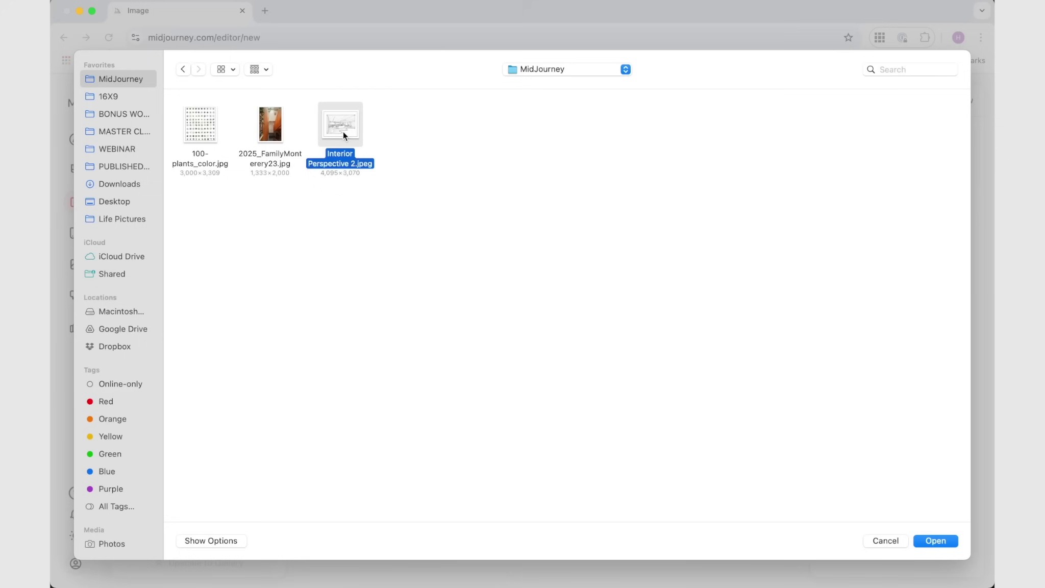
{"action": "double_click", "coordinate": [350, 119]}
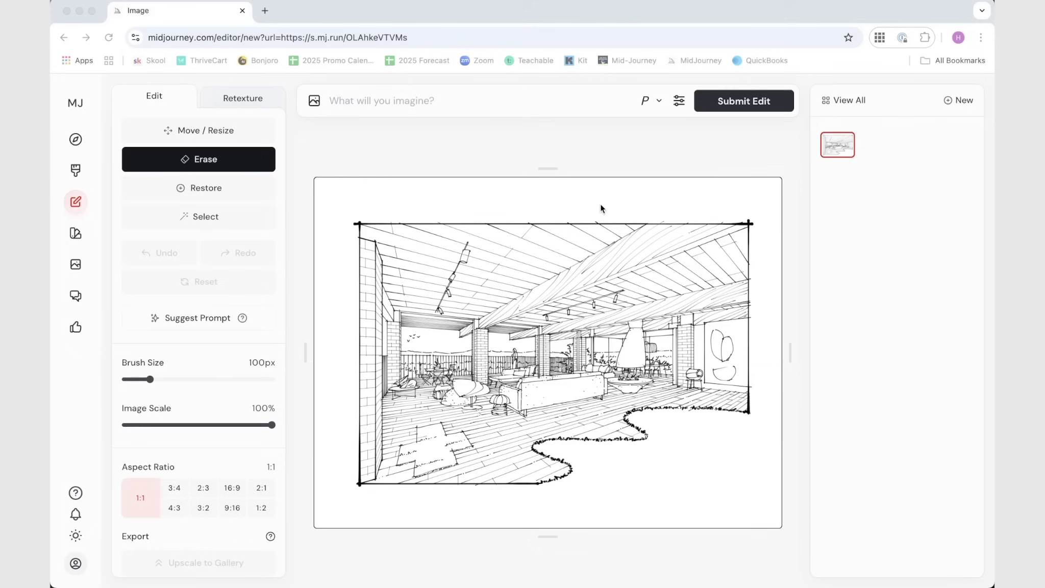
- Start the image prompt with "Architectural drawing of a mid century home, with open floor plan, brick columns, large window"
{"action": "left_click", "coordinate": [402, 103]}
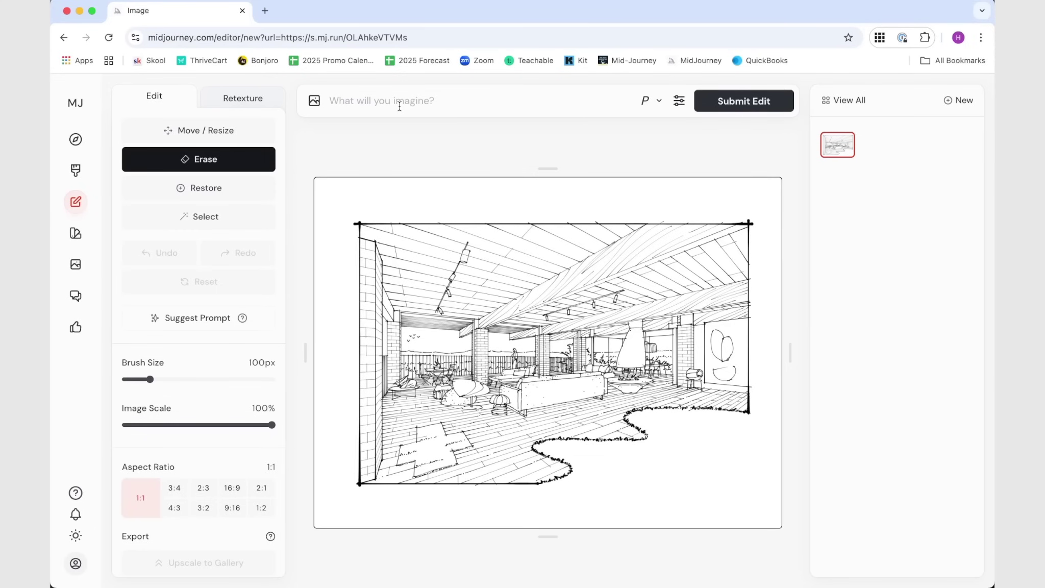
{"action": "type", "text": "Architectural drawing"}
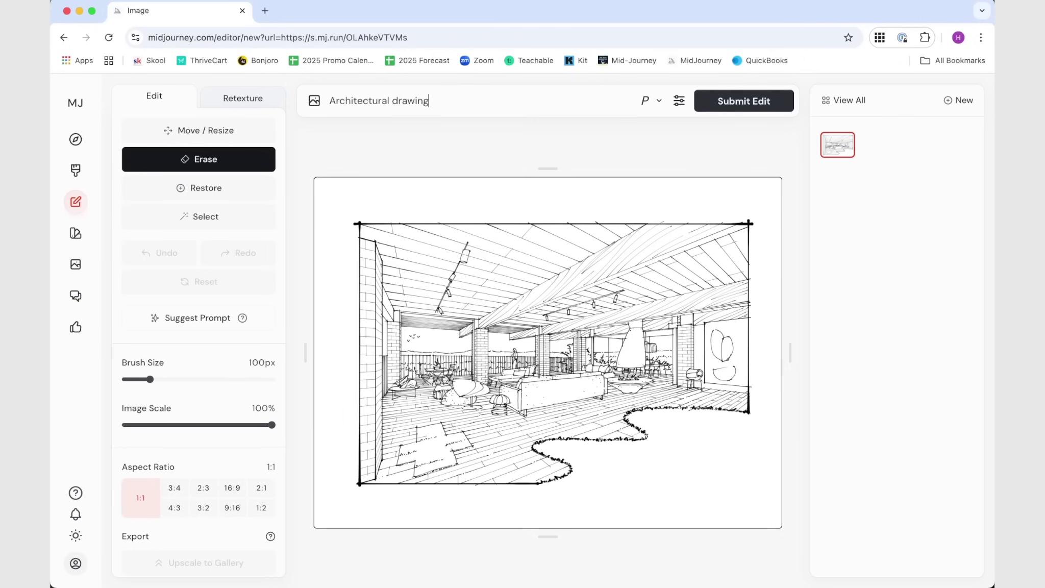
{"action": "type", "text": "of a mid century home, with "}
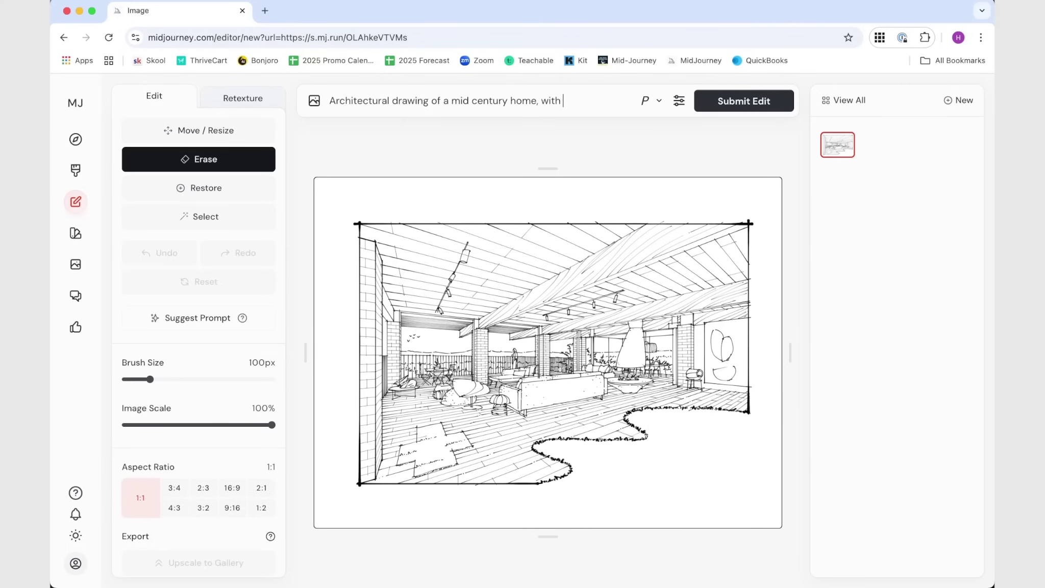
{"action": "type", "text": "open floor plan"}
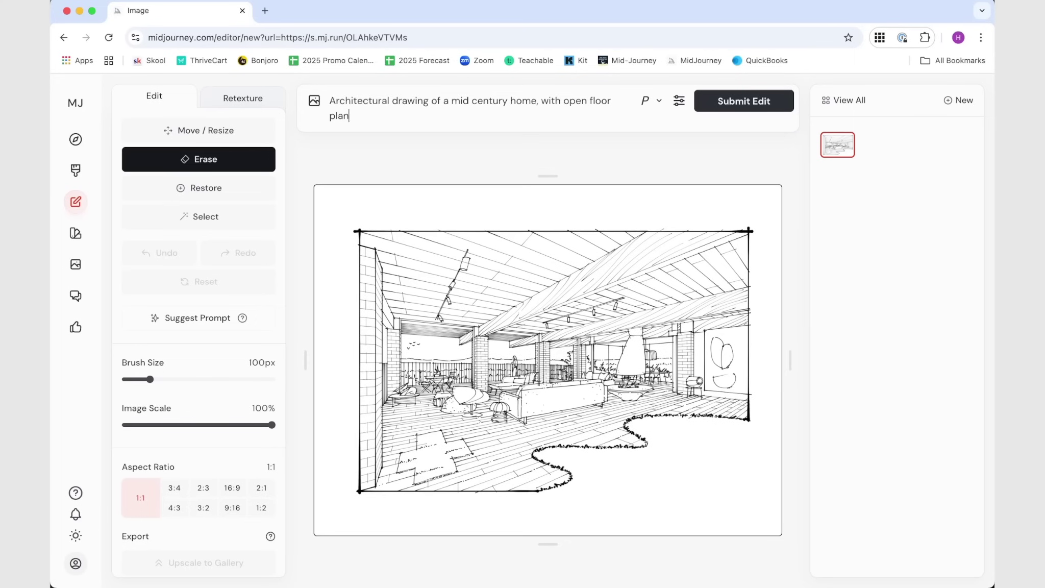
{"action": "type", "text": ", brr"}
{"action": "key", "text": "BackSpace"}
{"action": "type", "text": "ick columns, large window"}
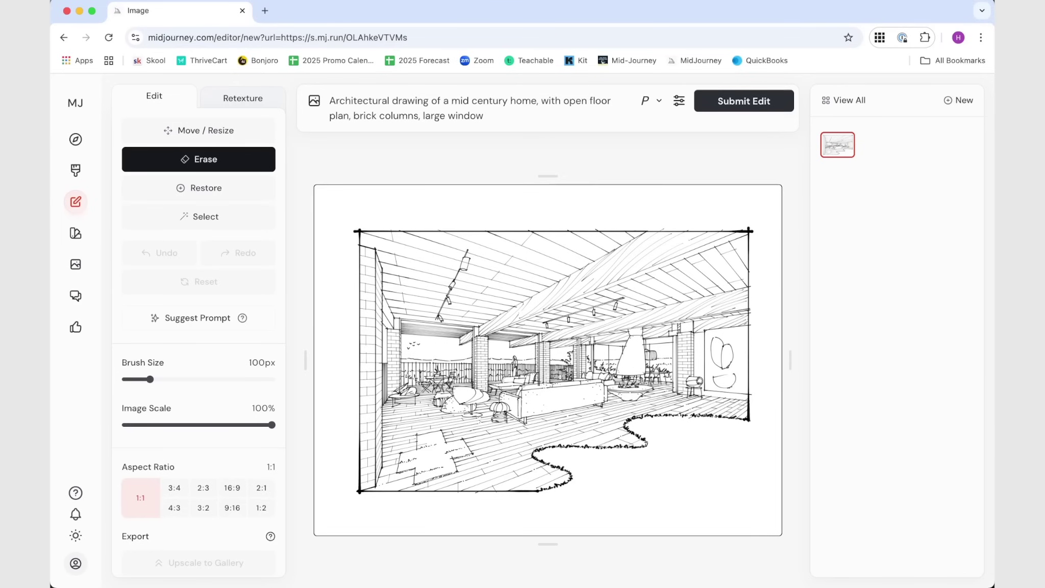
- Extend the prompt with "overlooking distant california bay, color pencil in Al Forster, on white paper"
{"action": "type", "text": " overlooking distant califo"}
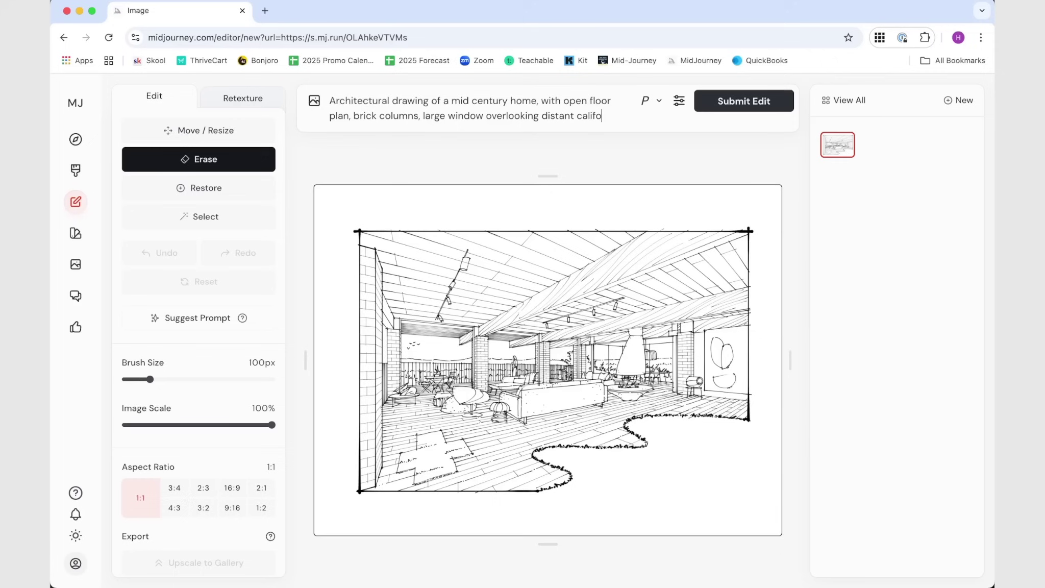
{"action": "type", "text": "rnia bay"}
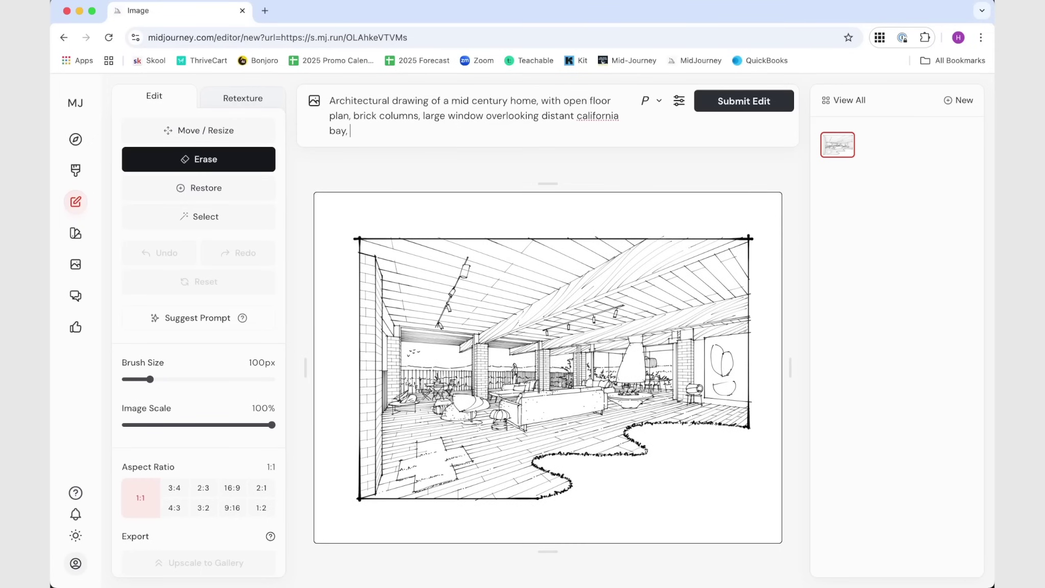
{"action": "type", "text": ", color pencil in AI Forster"}
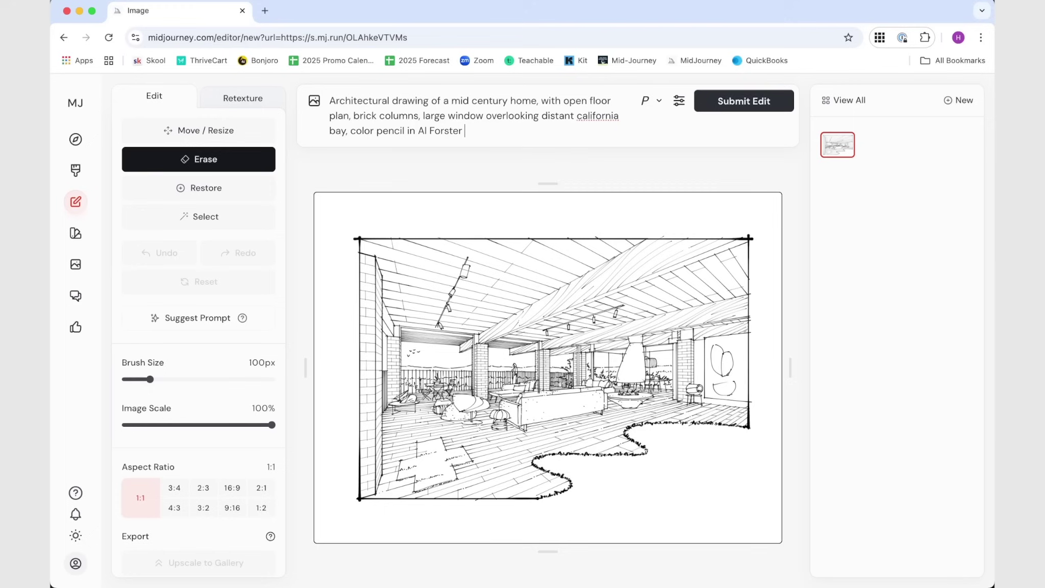
{"action": "type", "text": "on white paper"}
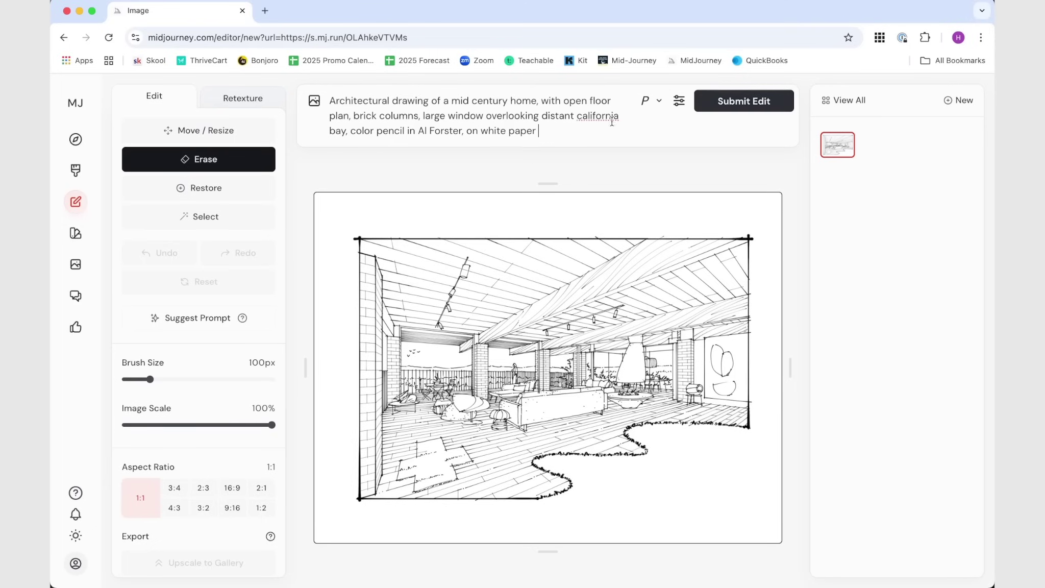
- Set Stylization, Weirdness and Variety to their minimum of 0 in the aesthetics settings
{"action": "left_click", "coordinate": [678, 100]}
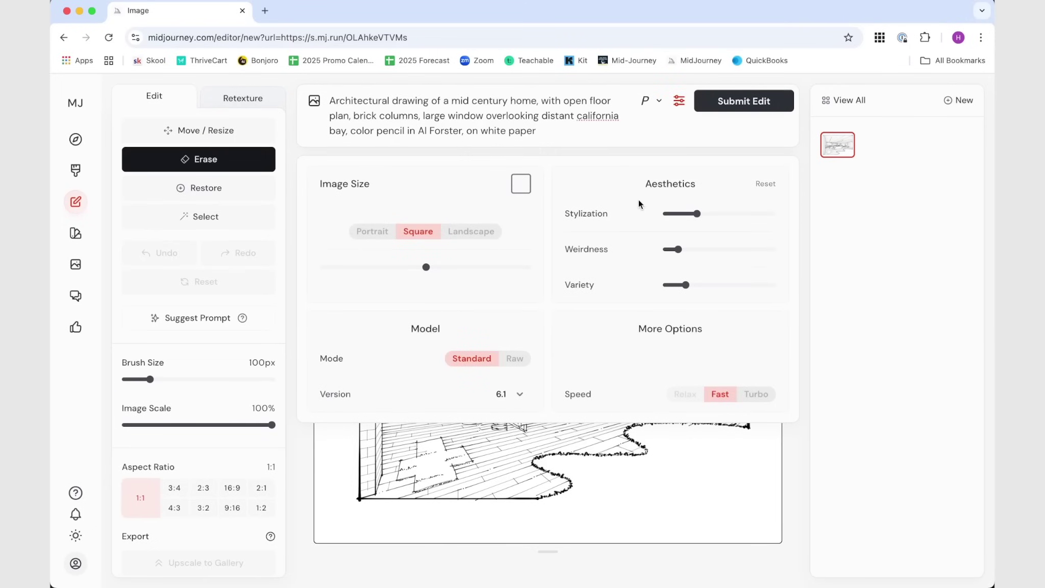
{"action": "left_click_drag", "start_coordinate": [663, 251], "coordinate": [661, 284]}
{"action": "left_click_drag", "start_coordinate": [697, 213], "coordinate": [601, 229]}
- Switch from Edit to Retexture mode and submit the prompt for the uploaded interior sketch
{"action": "left_click", "coordinate": [238, 97]}
{"action": "left_click", "coordinate": [237, 97]}
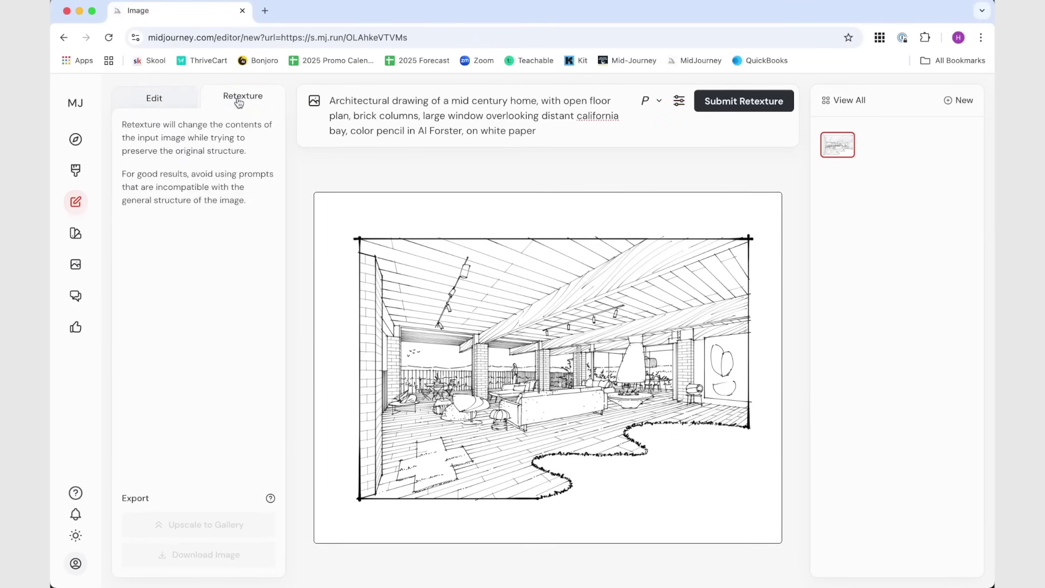
{"action": "left_click", "coordinate": [679, 101]}
{"action": "key", "text": "Return"}
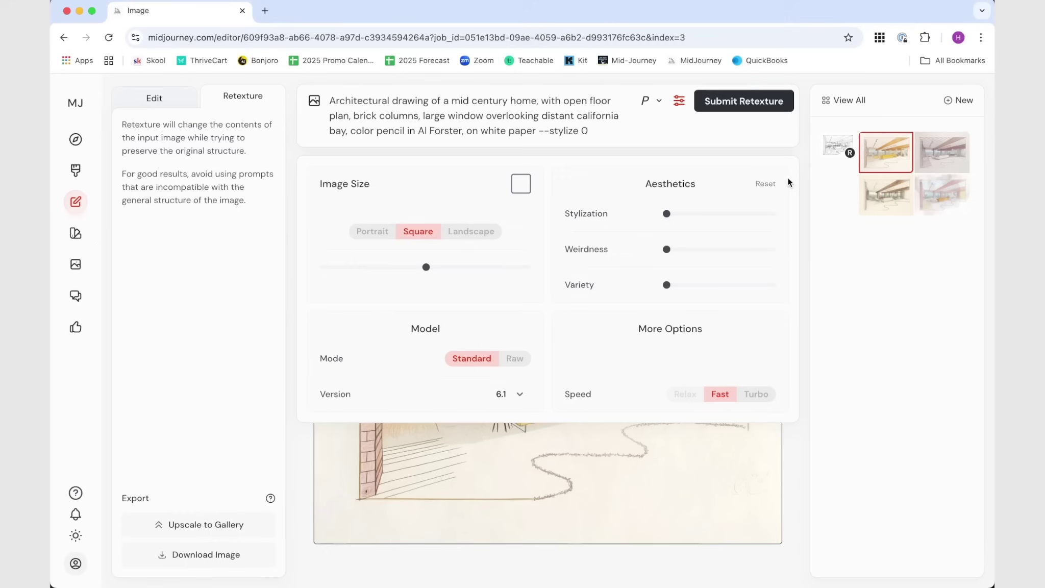
- Compare the four retexture variations generated with stylize 0, returning to the one with the yellow sofa
{"action": "left_click", "coordinate": [942, 195]}
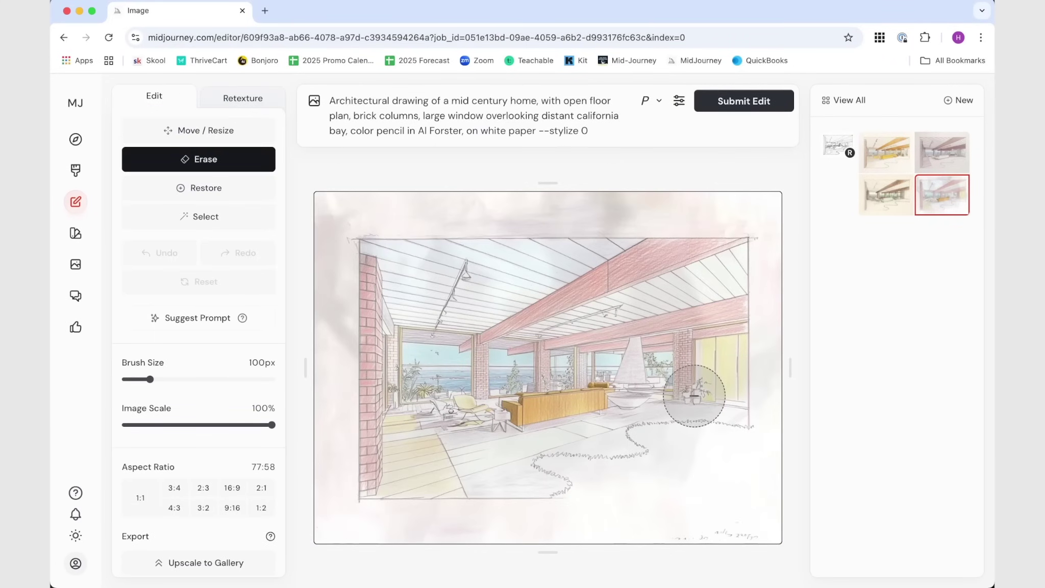
{"action": "left_click", "coordinate": [889, 154]}
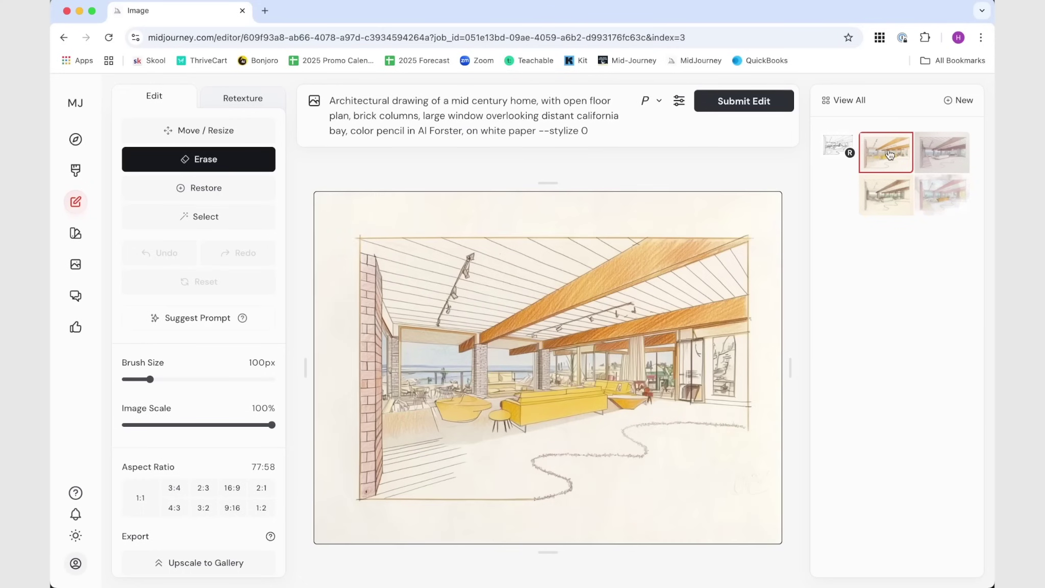
{"action": "left_click", "coordinate": [954, 158]}
{"action": "left_click", "coordinate": [892, 197]}
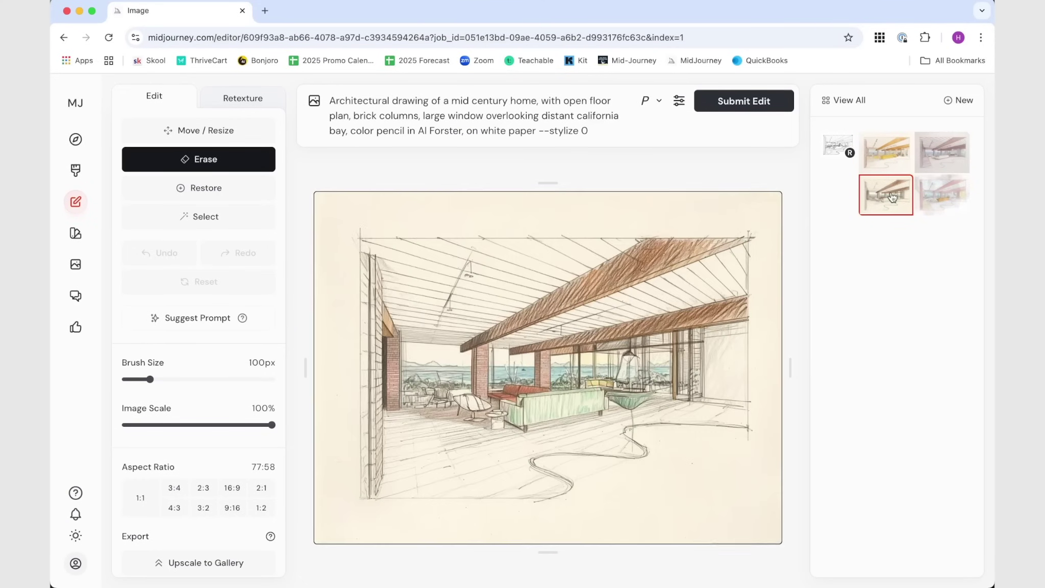
{"action": "left_click", "coordinate": [945, 199]}
{"action": "left_click", "coordinate": [900, 153]}
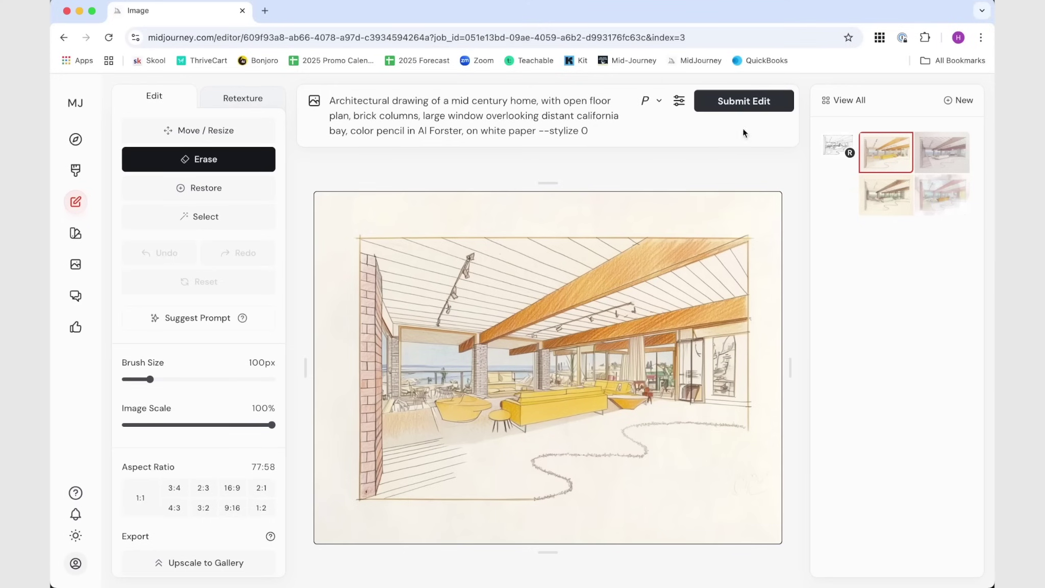
- Set the Stylization to 300, with the prompt's --stylize value matching it
{"action": "left_click", "coordinate": [684, 106]}
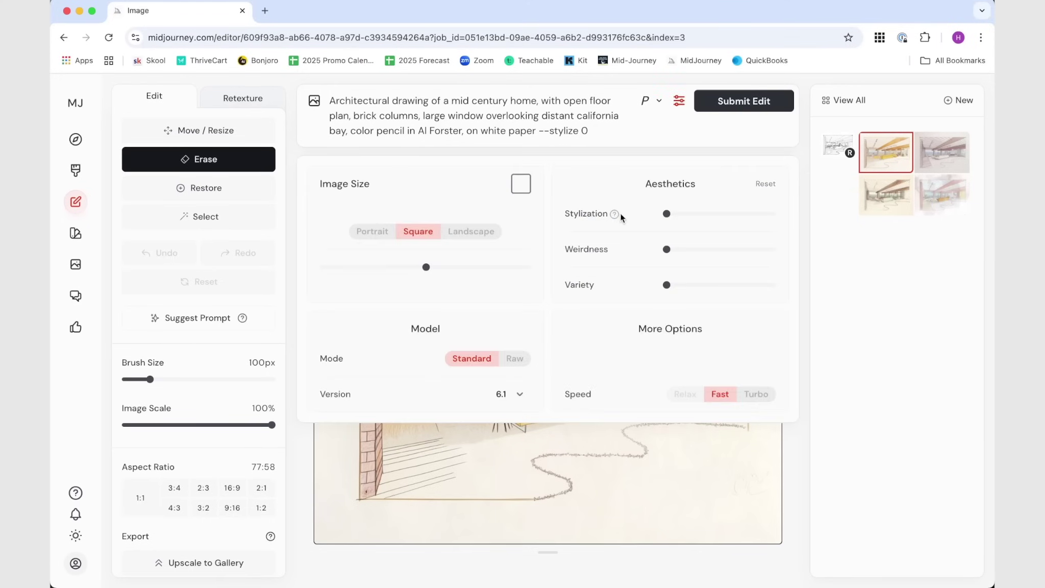
{"action": "mouse_move", "coordinate": [613, 215]}
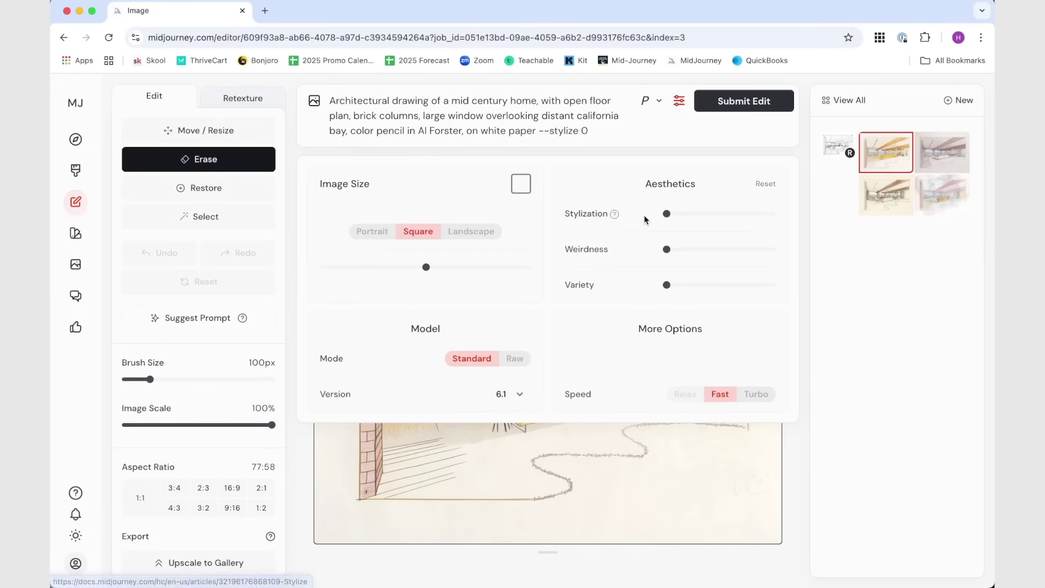
{"action": "left_click_drag", "start_coordinate": [666, 214], "coordinate": [697, 213]}
{"action": "key", "text": "BackSpace"}
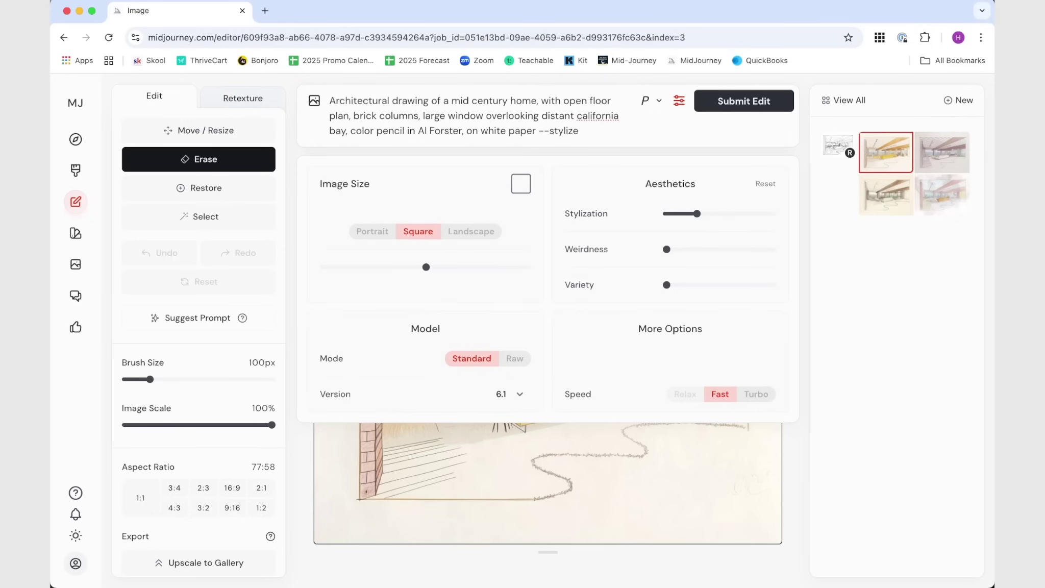
{"action": "type", "text": "300"}
- Submit the stylize 300 prompt in Retexture mode instead of Edit mode
{"action": "key", "text": "Return"}
{"action": "left_click", "coordinate": [258, 102]}
{"action": "left_click", "coordinate": [604, 131]}
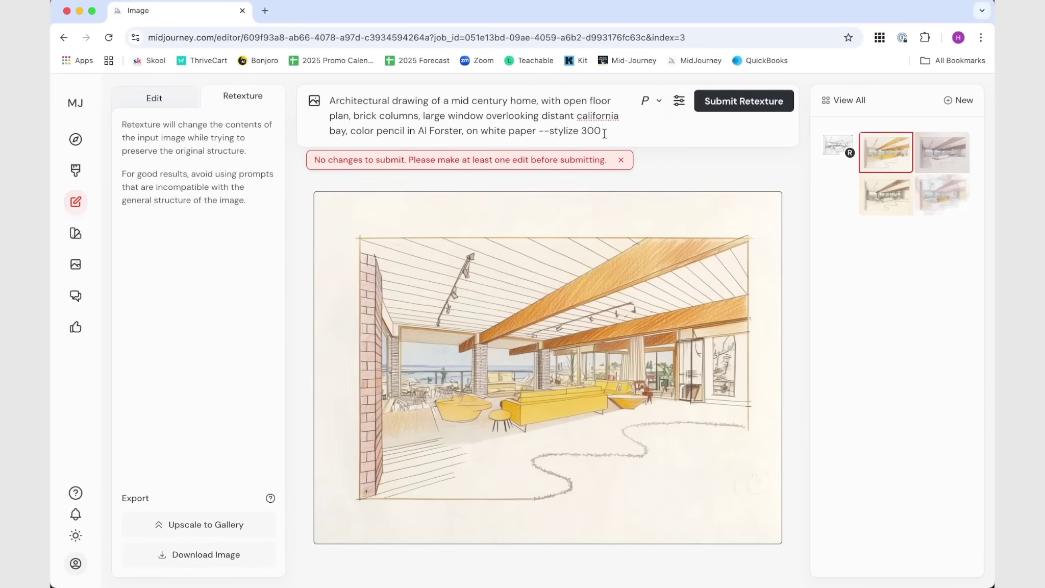
{"action": "key", "text": "Return"}
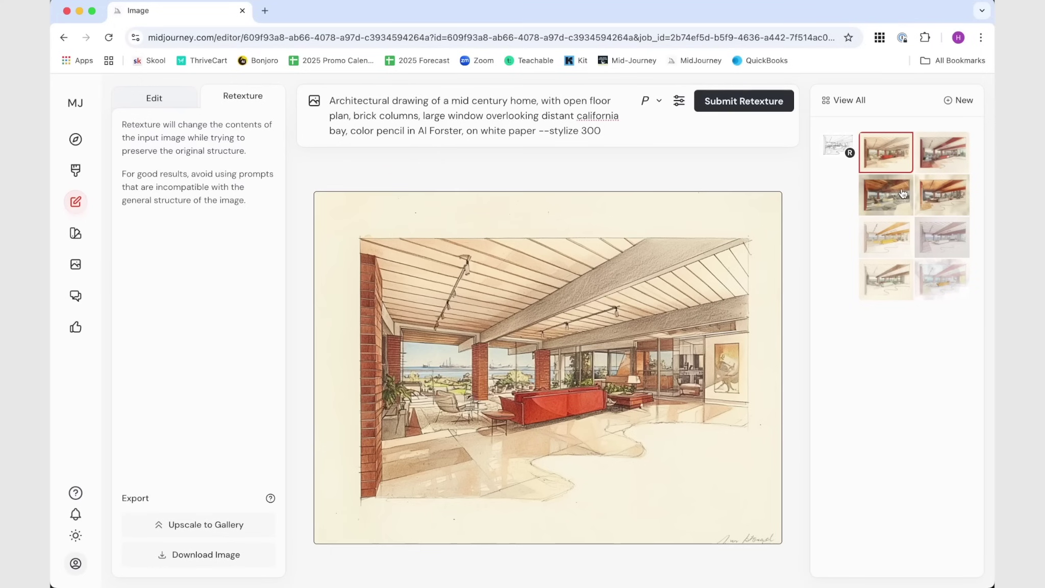
- Review the other variations generated with stylize 300
{"action": "left_click", "coordinate": [949, 157]}
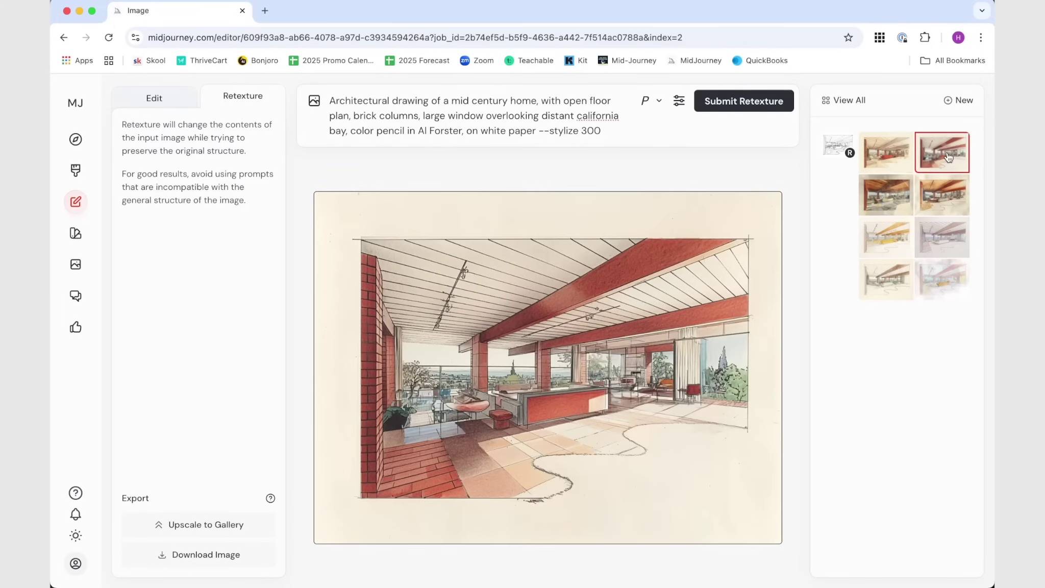
{"action": "left_click", "coordinate": [889, 207]}
{"action": "left_click", "coordinate": [950, 196]}
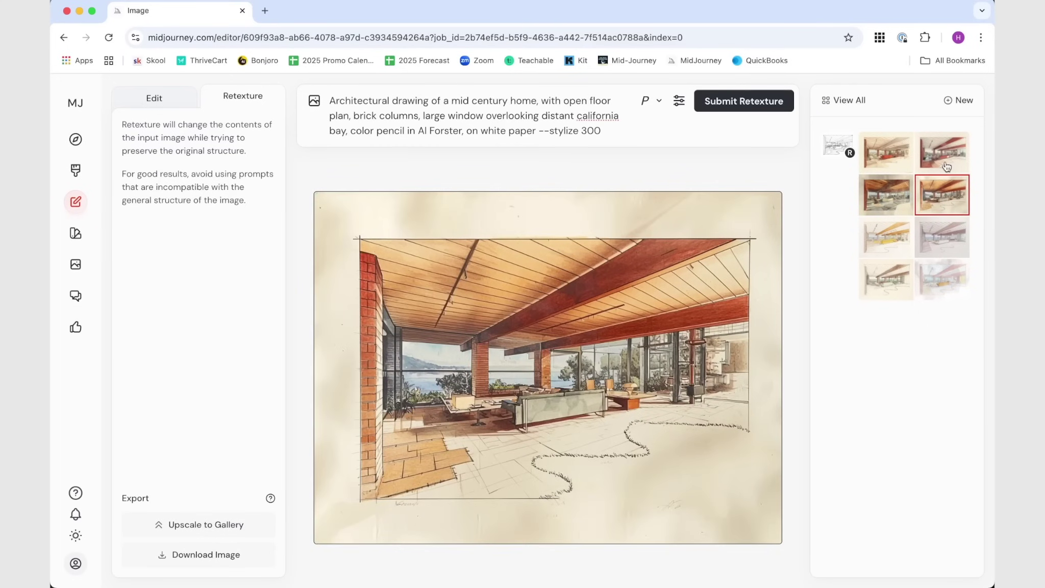
- Set the Stylization to 1000, submit the retexture again and close the settings
{"action": "left_click", "coordinate": [678, 101]}
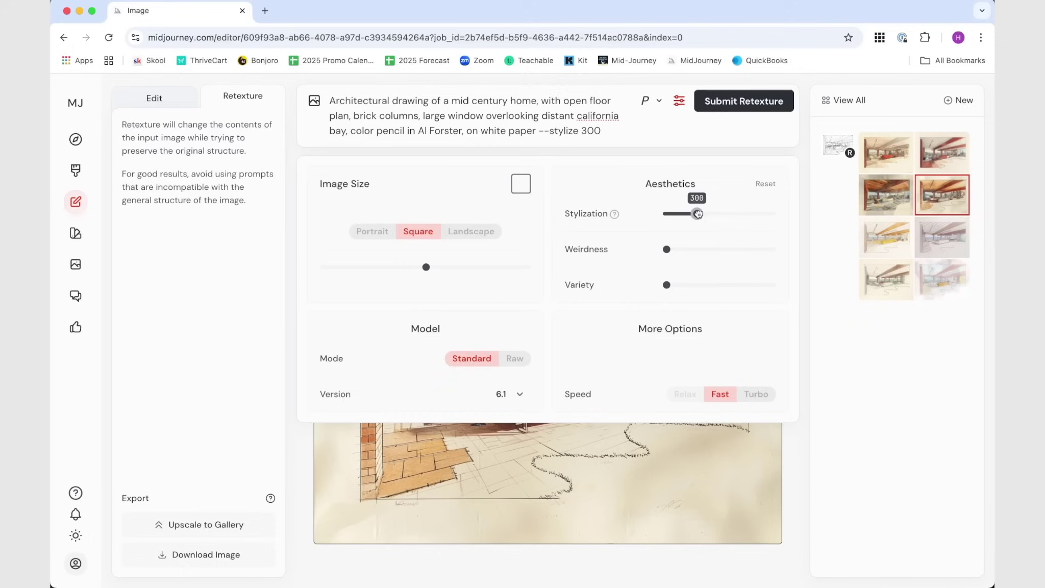
{"action": "left_click_drag", "start_coordinate": [695, 214], "coordinate": [772, 213]}
{"action": "key", "text": "Return"}
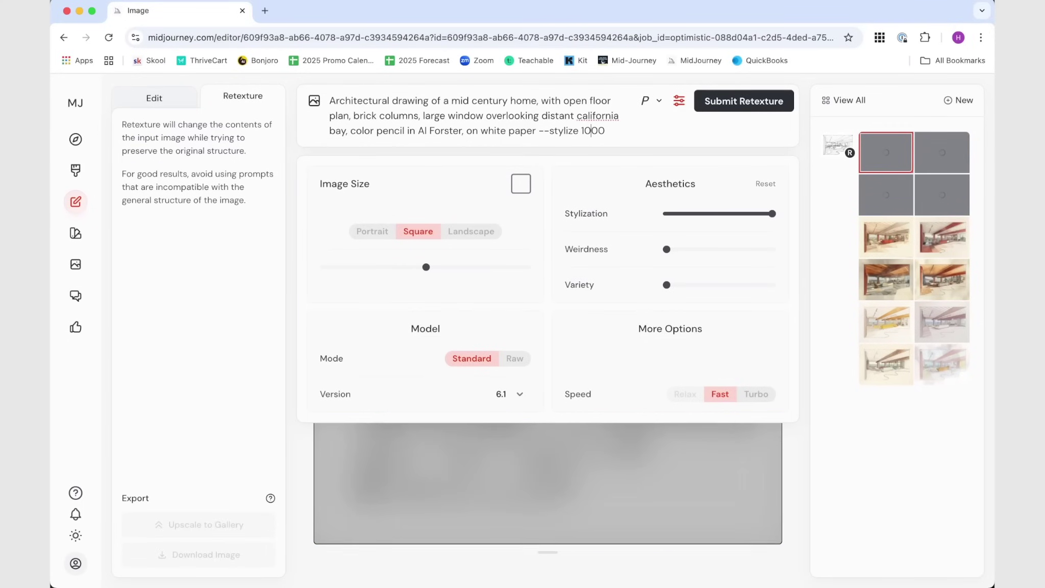
{"action": "left_click", "coordinate": [888, 426]}
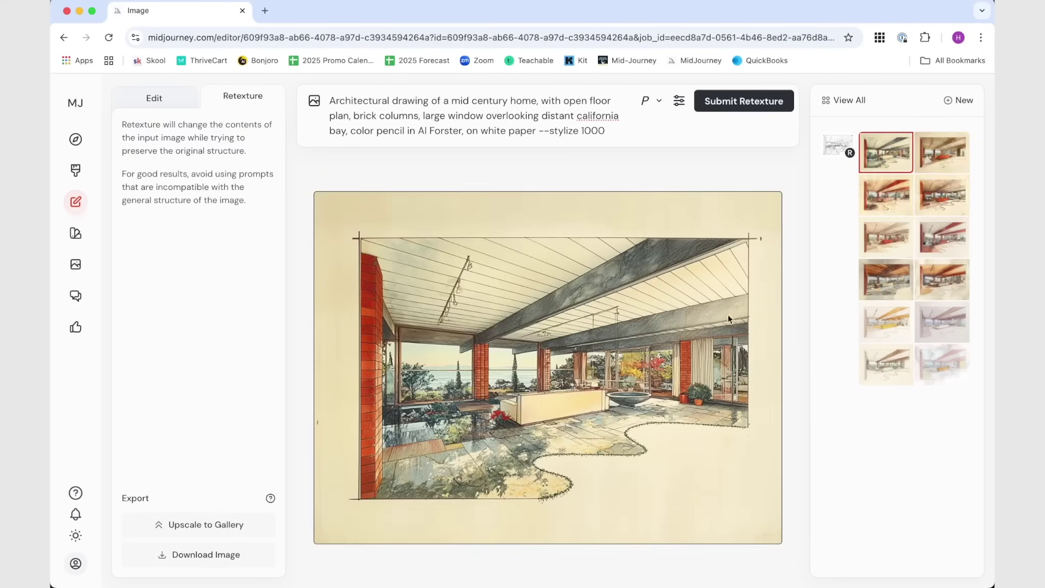
- Review the stylize 1000 variations and compare them with earlier results at stylize 300 and stylize 0
{"action": "left_click", "coordinate": [935, 166]}
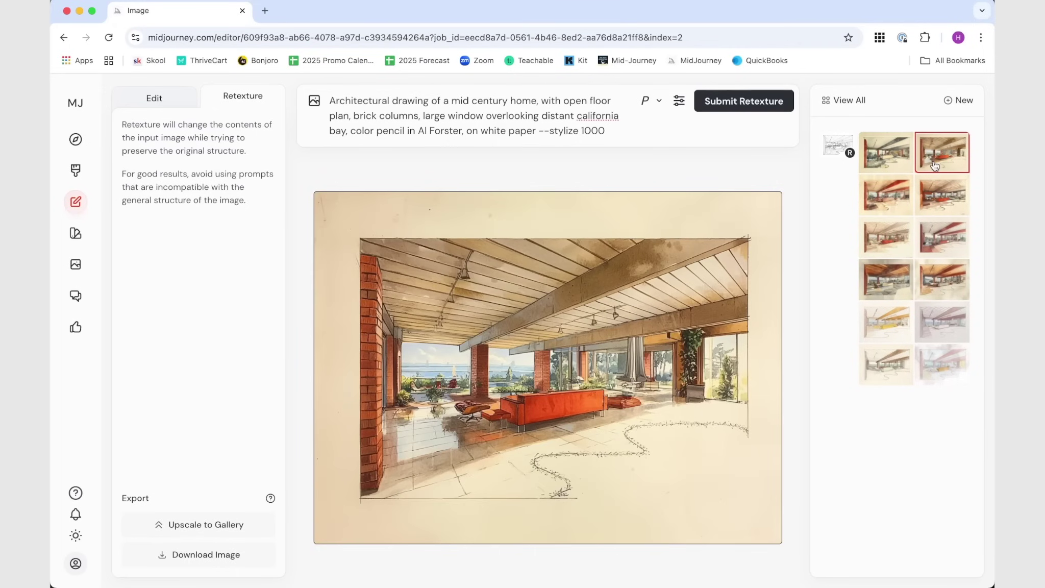
{"action": "left_click", "coordinate": [900, 200]}
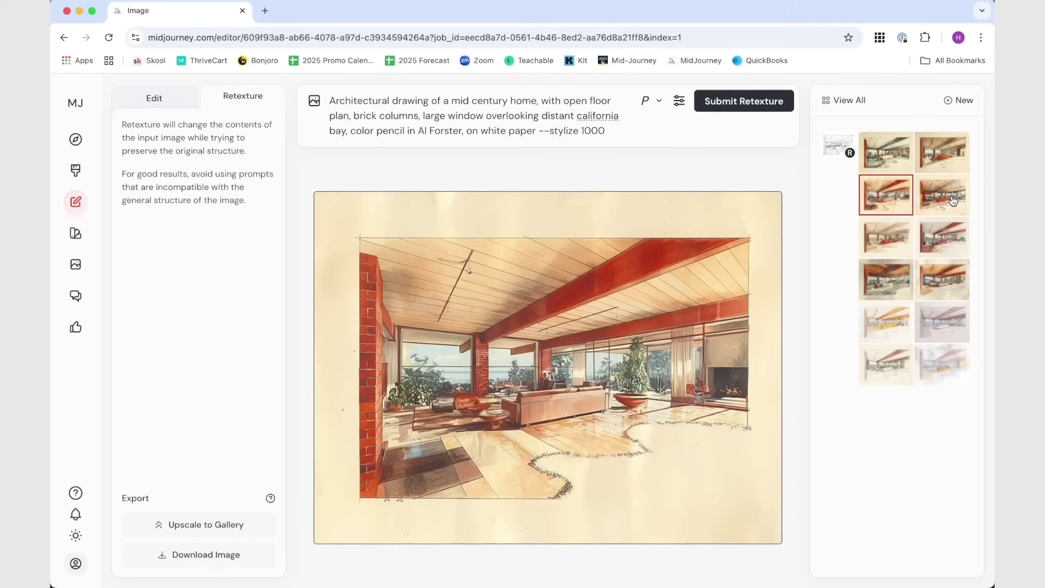
{"action": "left_click", "coordinate": [953, 200]}
{"action": "left_click", "coordinate": [896, 209]}
{"action": "left_click", "coordinate": [894, 243]}
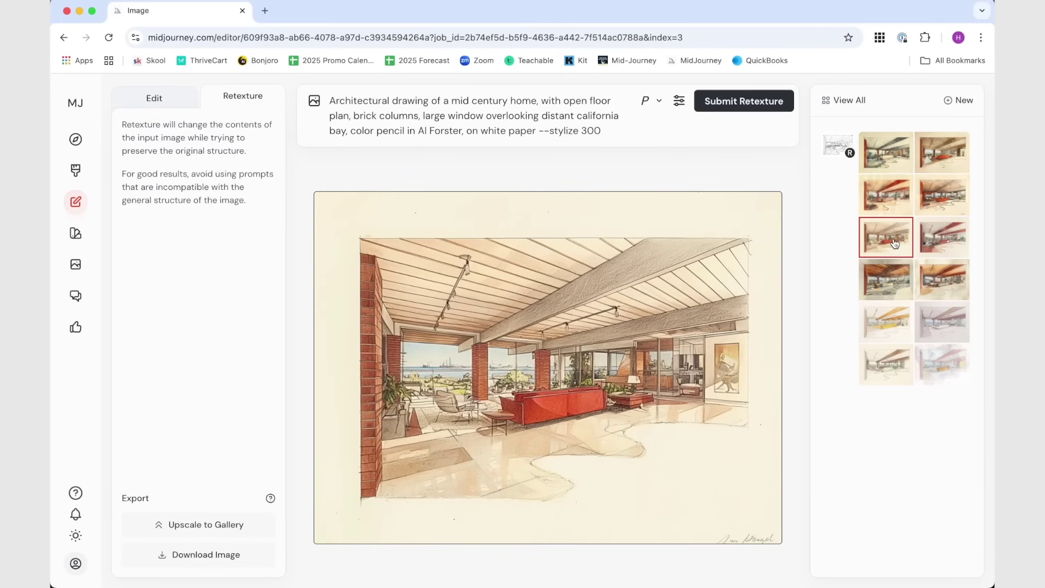
{"action": "left_click", "coordinate": [900, 322]}
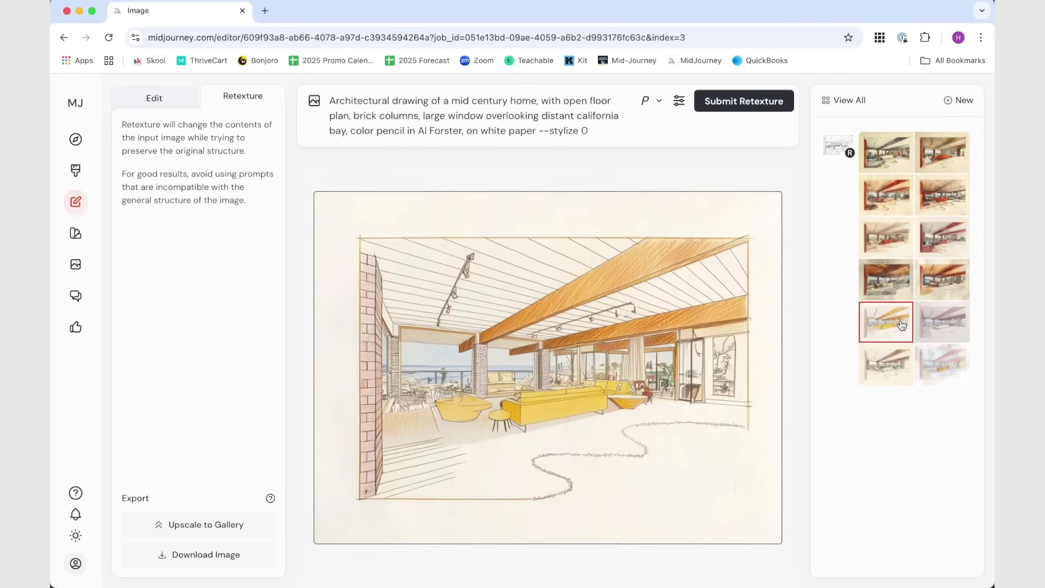
- Reload the prompt of the first stylize 1000 variation and set its stylization to 500 in the settings and prompt text
{"action": "left_click", "coordinate": [882, 169]}
{"action": "left_click", "coordinate": [679, 101]}
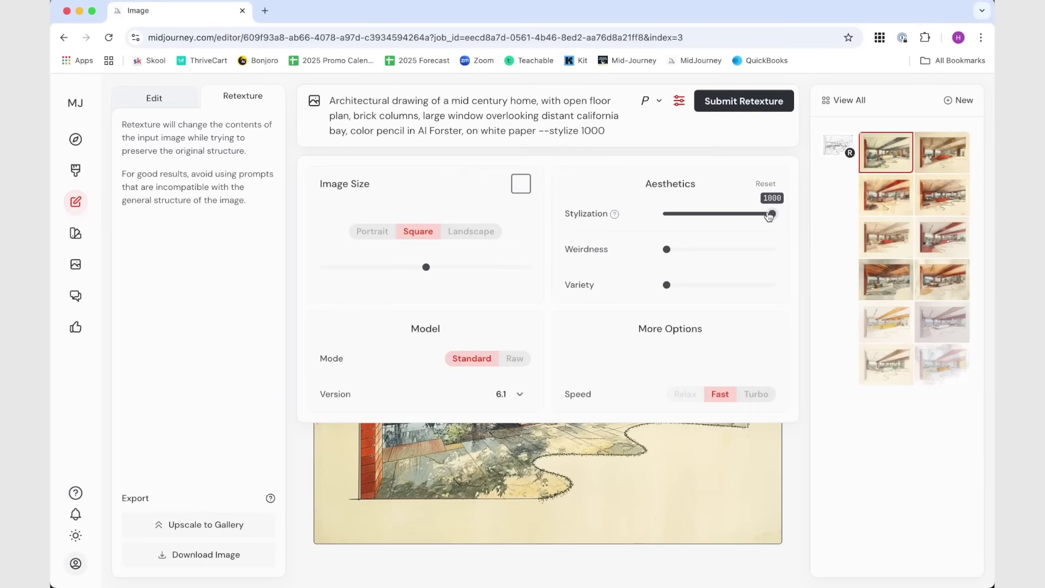
{"action": "left_click_drag", "start_coordinate": [769, 216], "coordinate": [720, 220]}
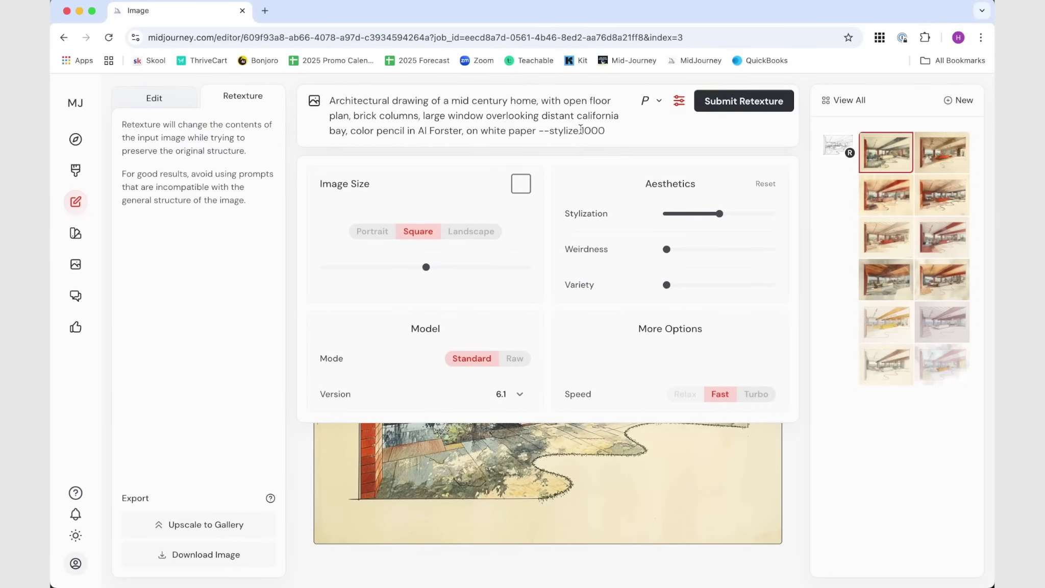
{"action": "left_click_drag", "start_coordinate": [585, 130], "coordinate": [591, 130]}
{"action": "type", "text": "5"}
{"action": "key", "text": "Left"}
{"action": "key", "text": "BackSpace"}
- Insert "wood ceiling, wooden beams, wood floor," after "brick columns" in the prompt and submit the stylize 500 retexture
{"action": "left_click", "coordinate": [456, 104]}
{"action": "left_click", "coordinate": [993, 1]}
{"action": "left_click", "coordinate": [421, 115]}
{"action": "type", "text": "woo"}
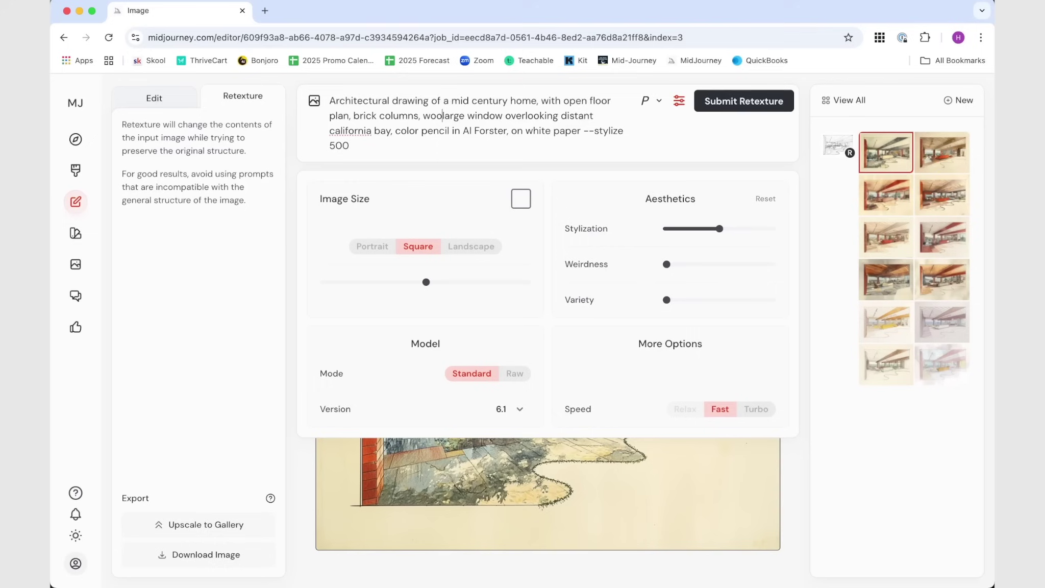
{"action": "type", "text": "den beams, w"}
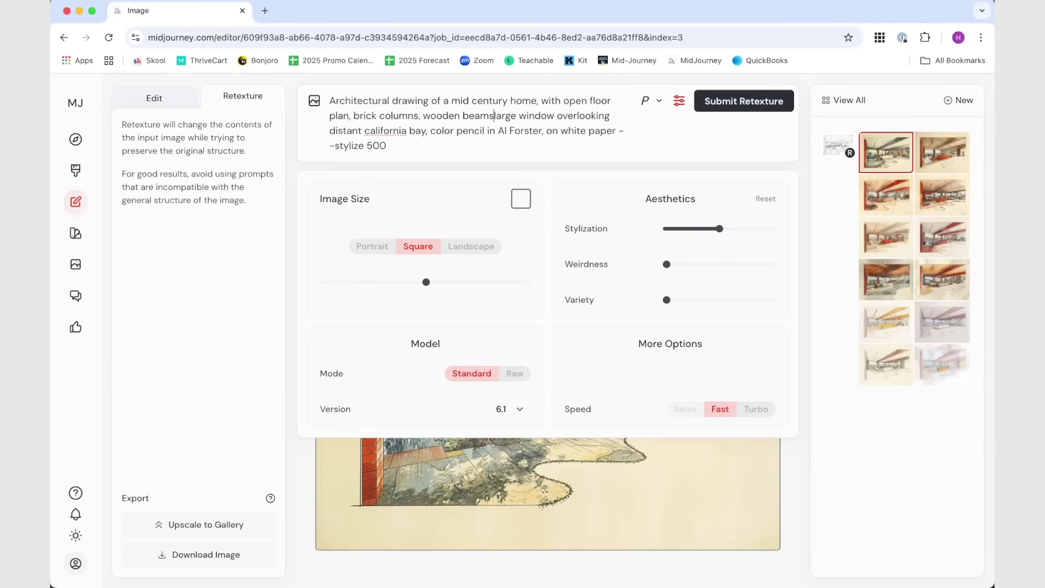
{"action": "type", "text": "ood floor"}
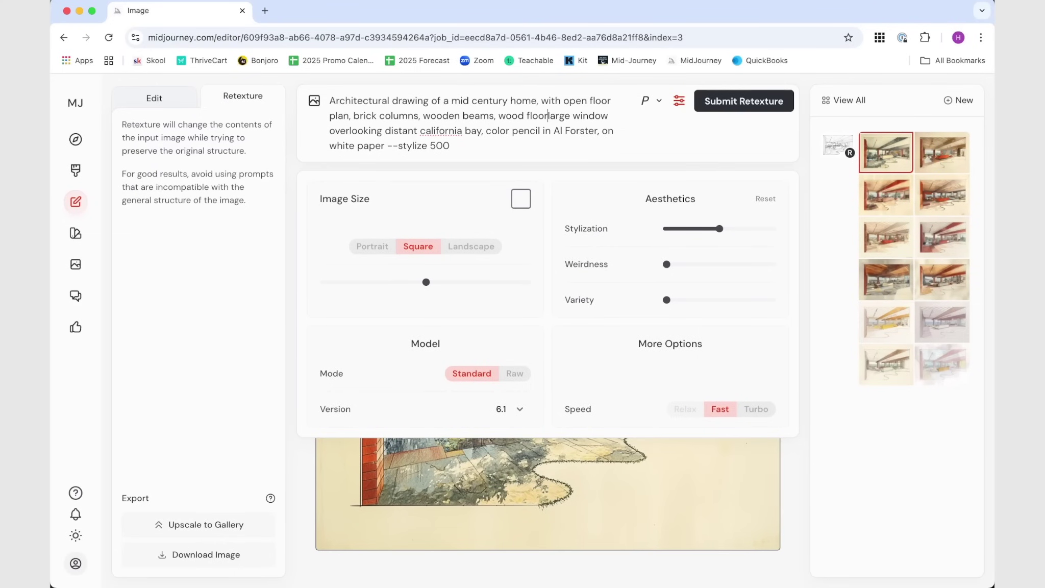
{"action": "type", "text": ","}
{"action": "left_click", "coordinate": [423, 116]}
{"action": "type", "text": "wood ceiling,"}
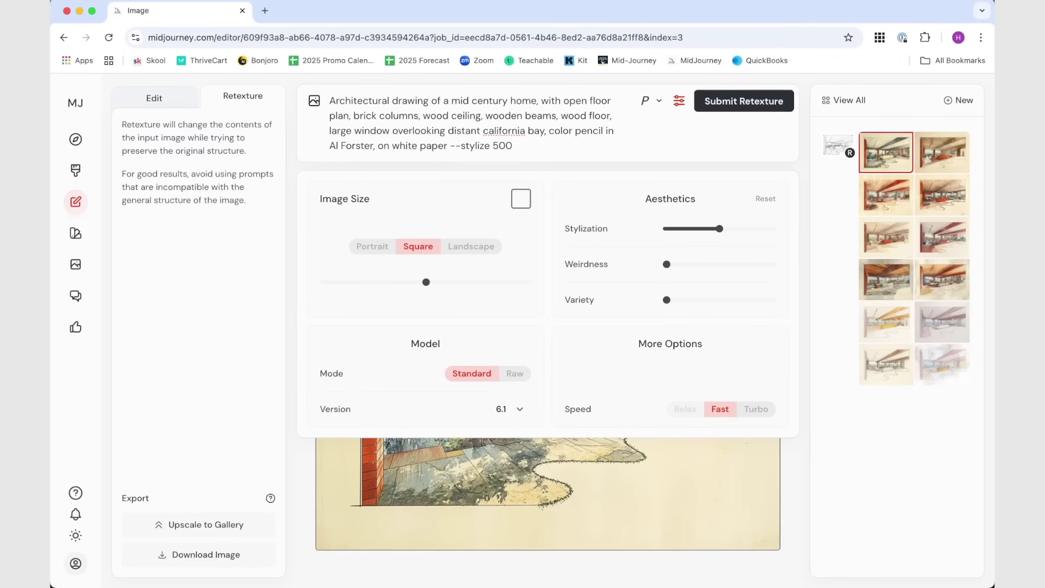
{"action": "key", "text": "Return"}
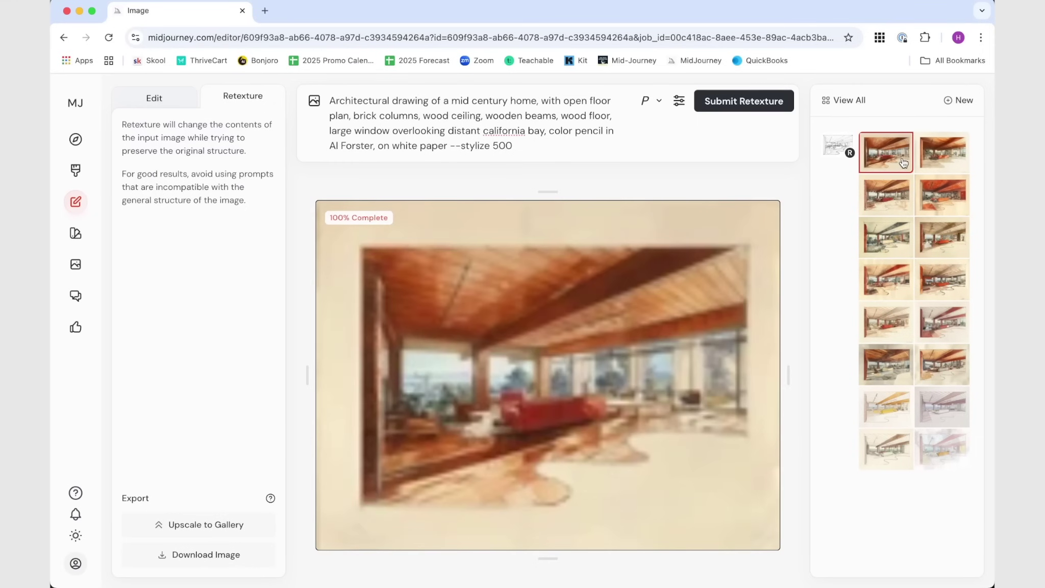
- Review the four stylize 500 variations generated with the wood ceiling, beams and floor
{"action": "left_click", "coordinate": [904, 162]}
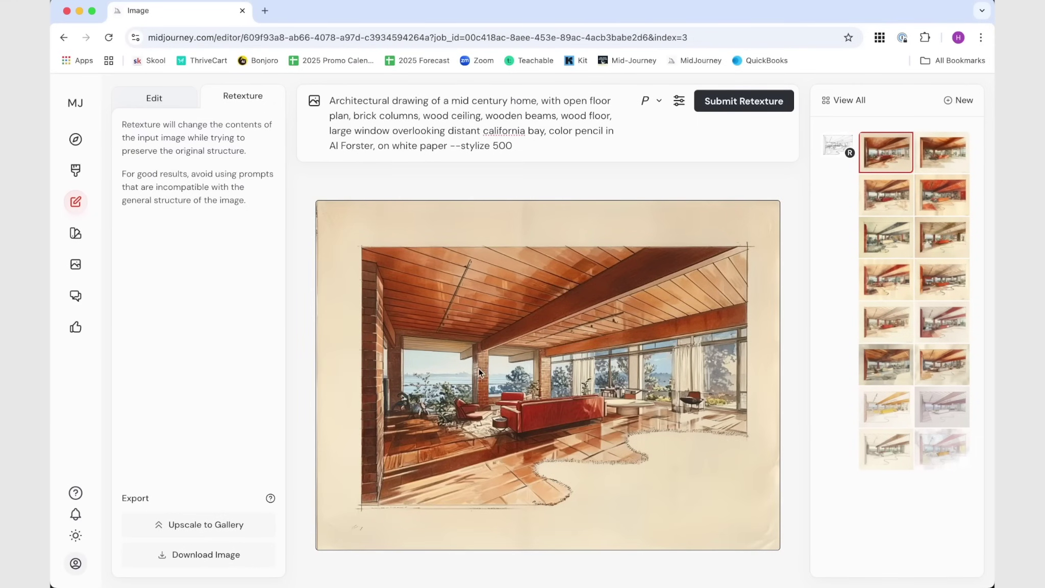
{"action": "left_click", "coordinate": [930, 154]}
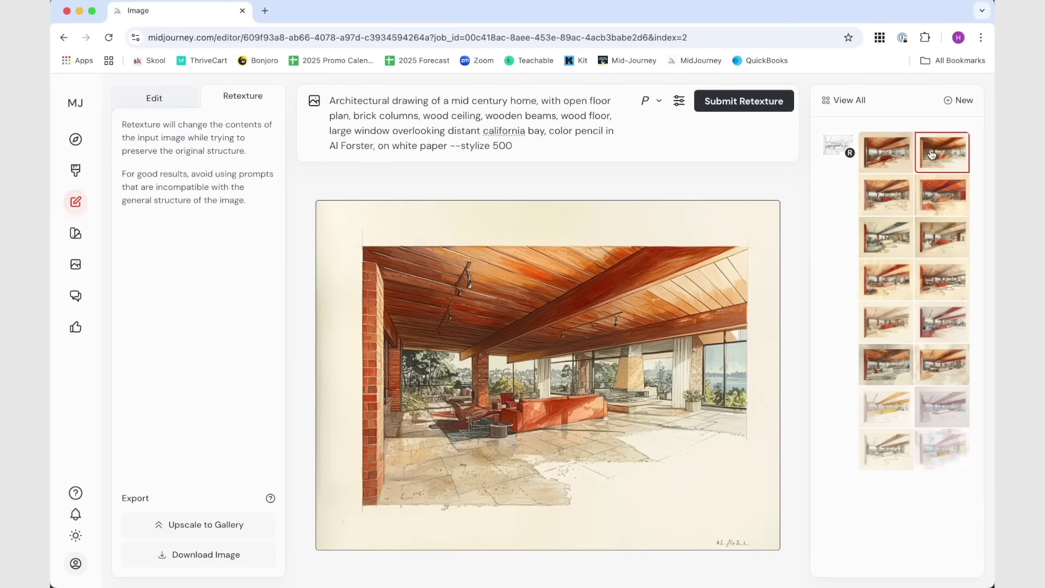
{"action": "left_click", "coordinate": [936, 206]}
{"action": "left_click", "coordinate": [901, 206]}
{"action": "left_click", "coordinate": [949, 163]}
{"action": "left_click", "coordinate": [950, 199]}
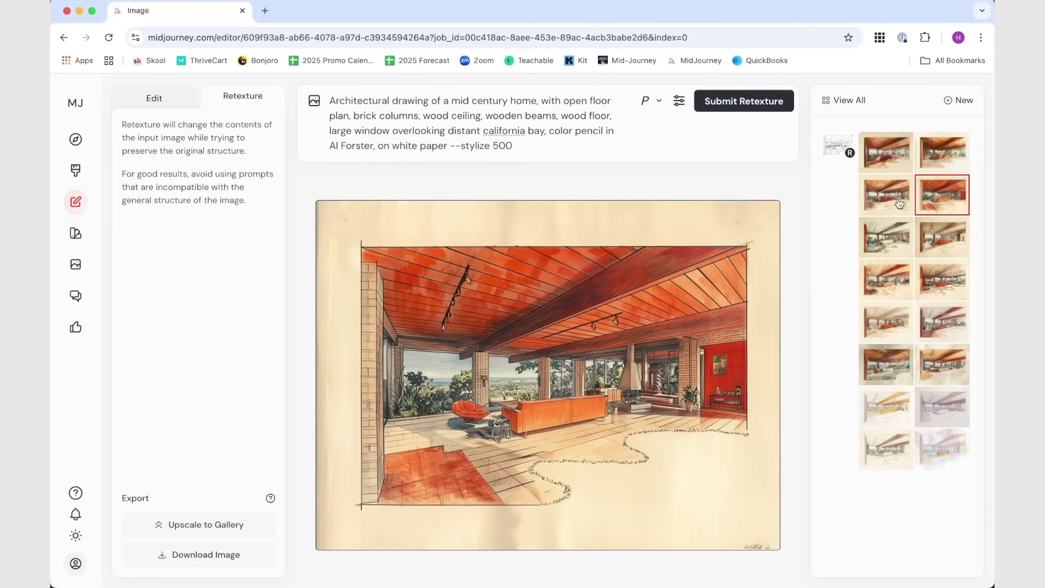
{"action": "left_click", "coordinate": [898, 206]}
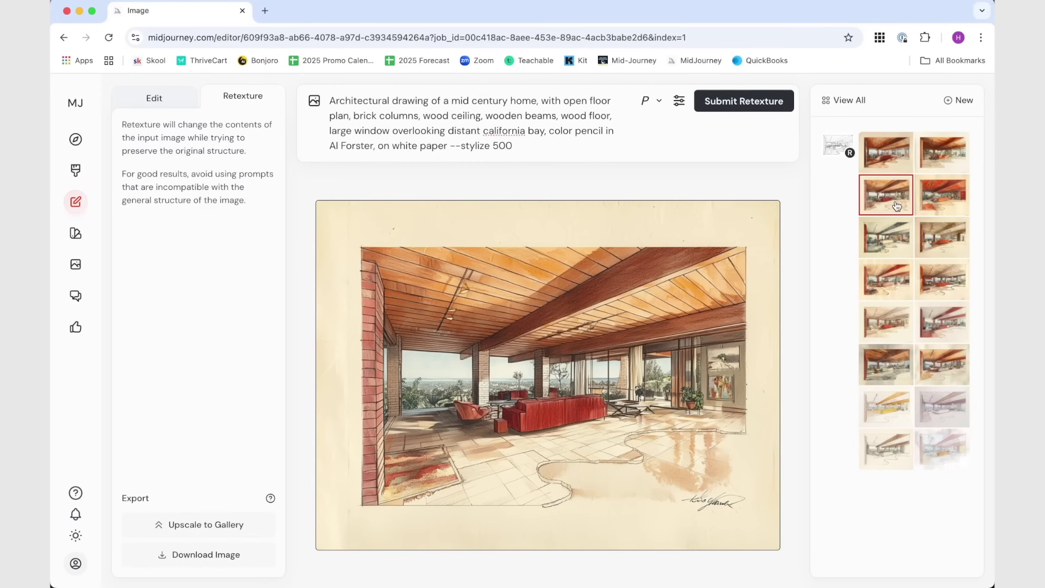
- Try erasing a band across the ceiling beams of the displayed variation in Edit mode, and return to the original sketch
{"action": "left_click", "coordinate": [148, 97]}
{"action": "mouse_move", "coordinate": [628, 294]}
{"action": "left_mouse_down"}
{"action": "mouse_move", "coordinate": [586, 337]}
{"action": "mouse_move", "coordinate": [695, 263]}
{"action": "left_mouse_up"}
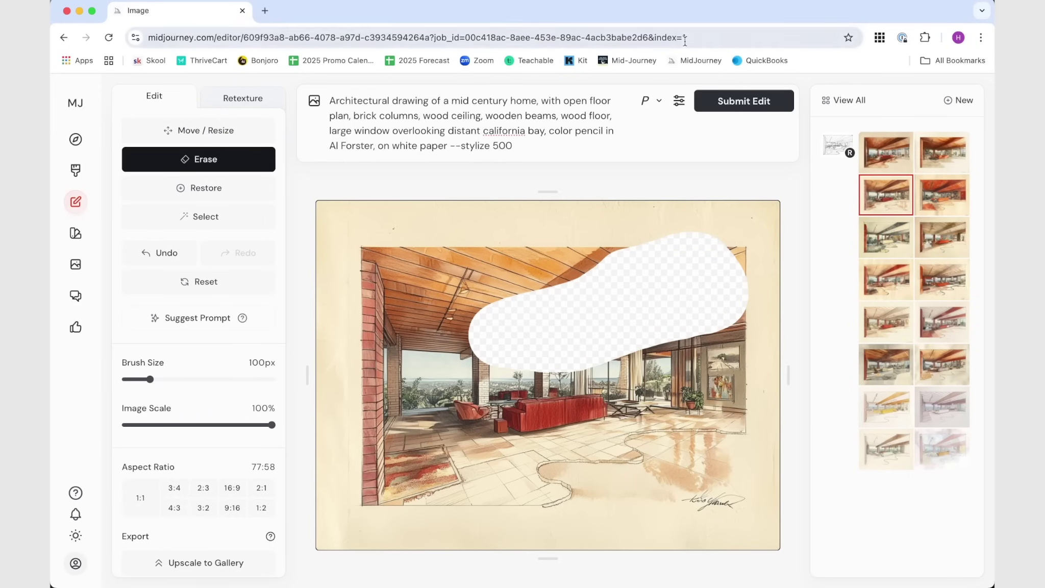
{"action": "left_click", "coordinate": [894, 154]}
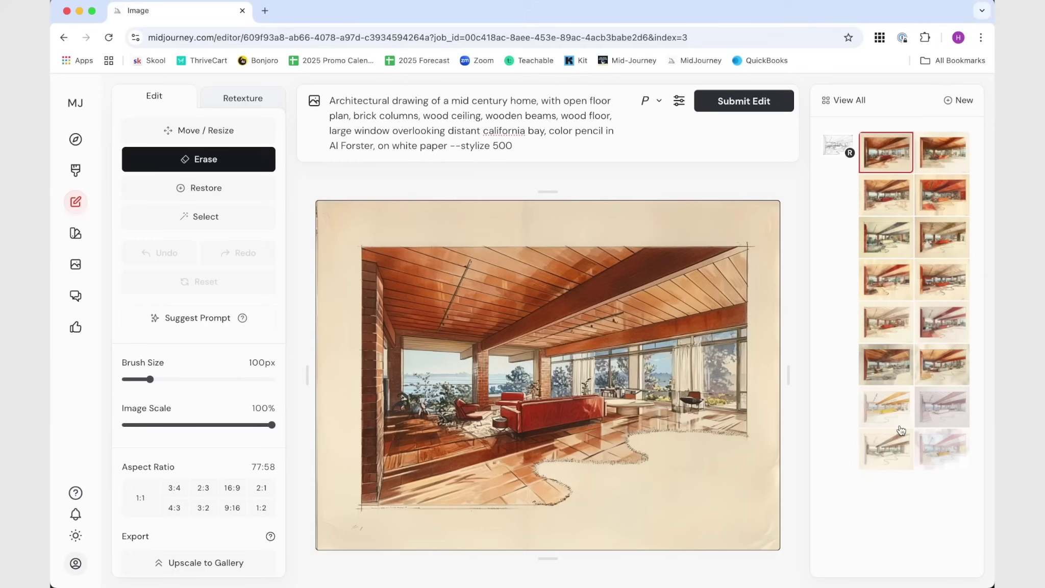
{"action": "left_click", "coordinate": [831, 149]}
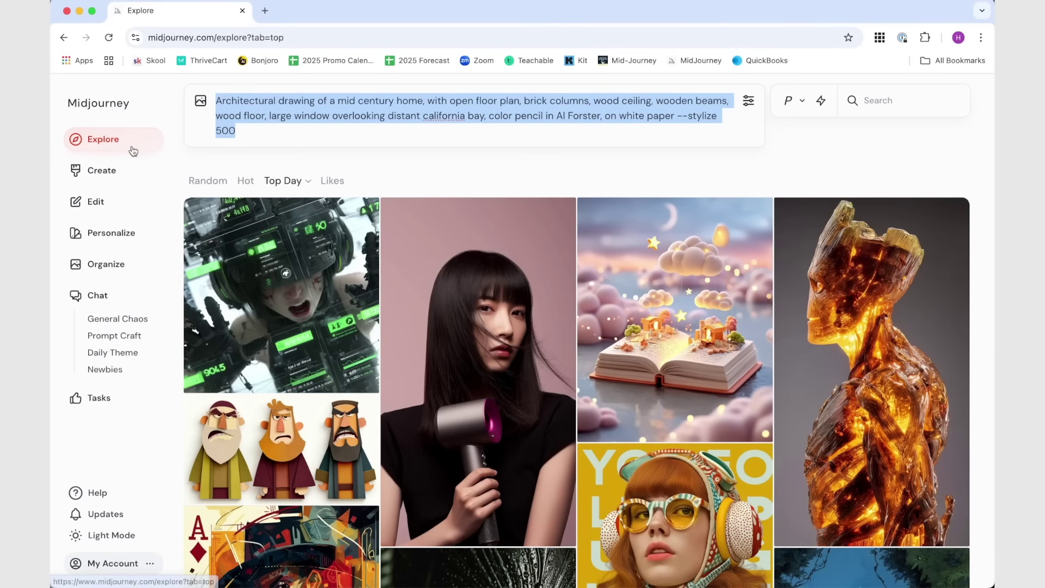
- Replace the Create page prompt with "Drawing of 50 native california plants and shrubs, top down plan view with shadow, watercolor style for landscape design, on white background"
{"action": "left_click", "coordinate": [104, 171]}
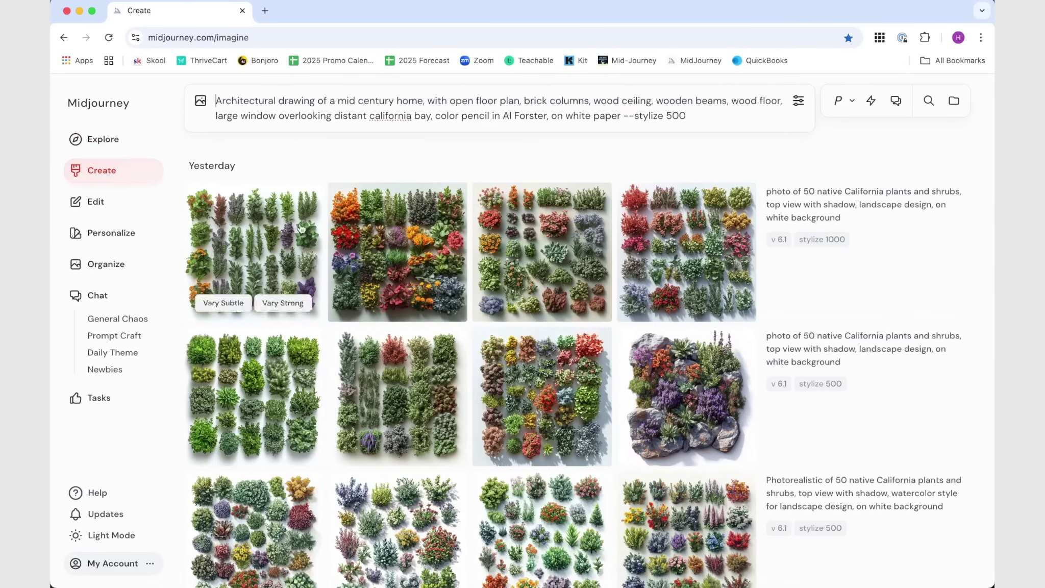
{"action": "triple_click", "coordinate": [354, 114]}
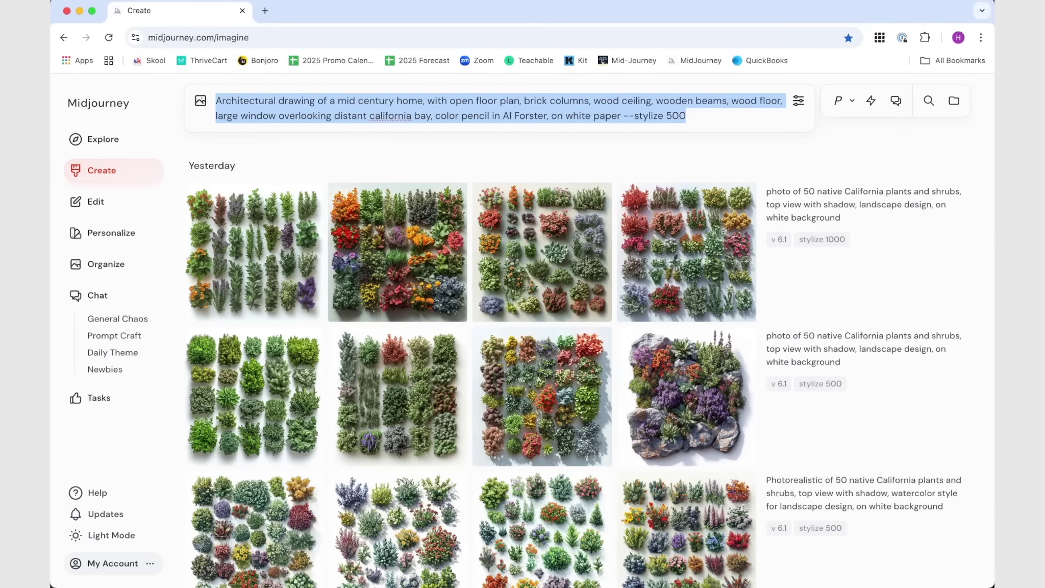
{"action": "type", "text": "Drawing o"}
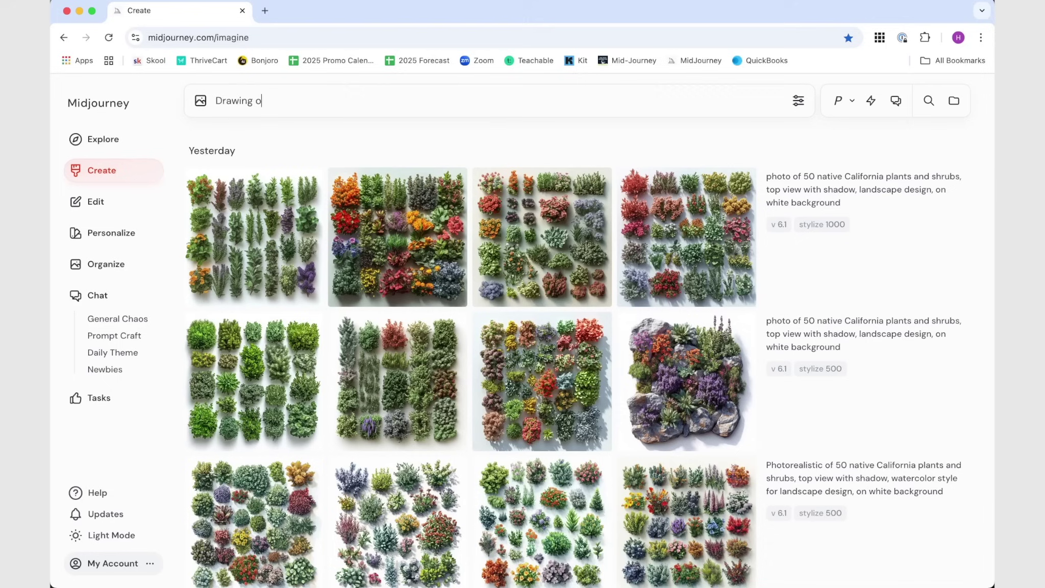
{"action": "type", "text": "f 50 native california plants "}
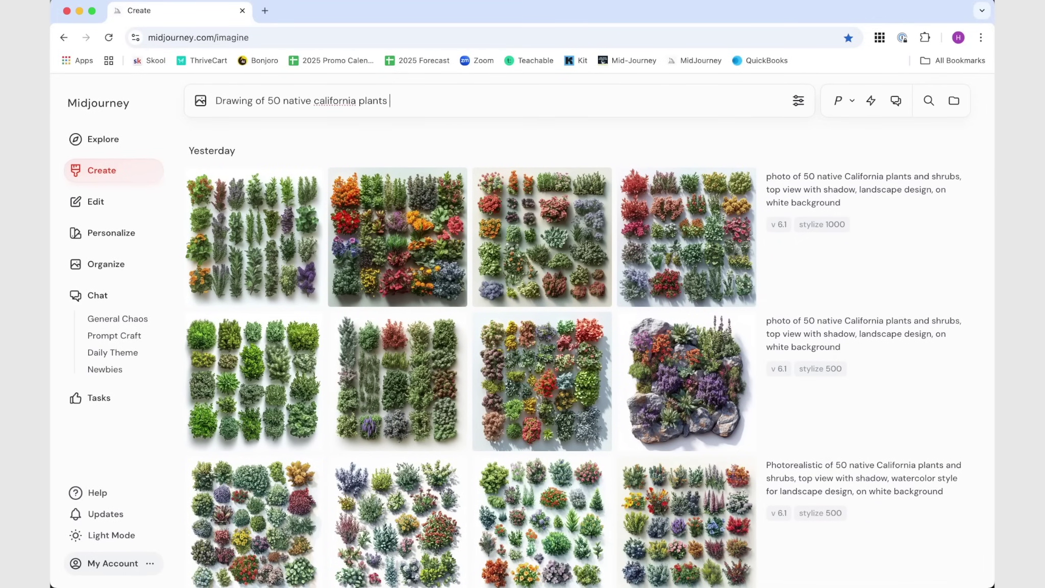
{"action": "type", "text": "and shrubs, top down plan view with shadow"}
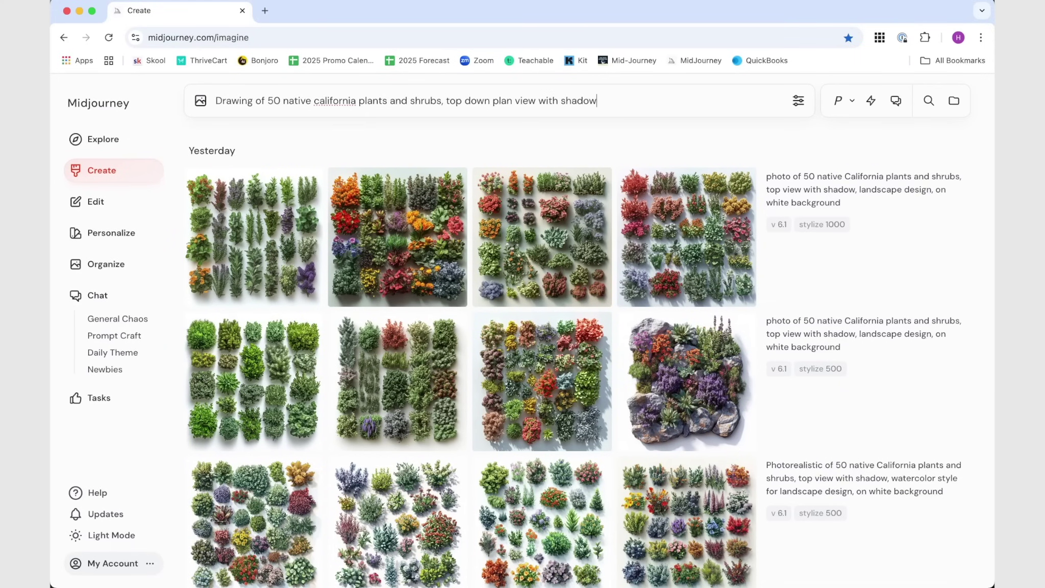
{"action": "type", "text": ", watercolor style for lands"}
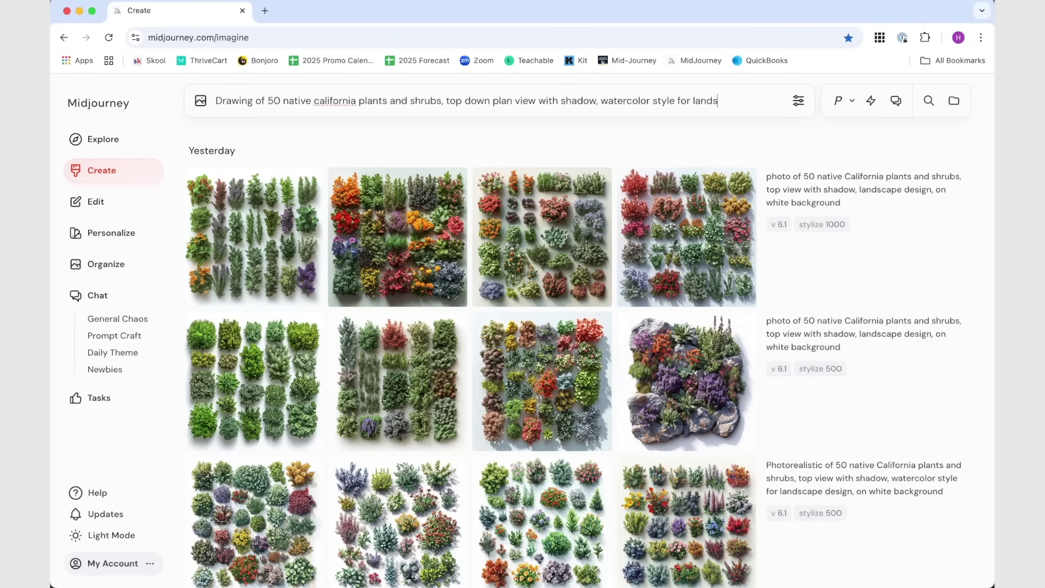
{"action": "type", "text": "cape design, on"}
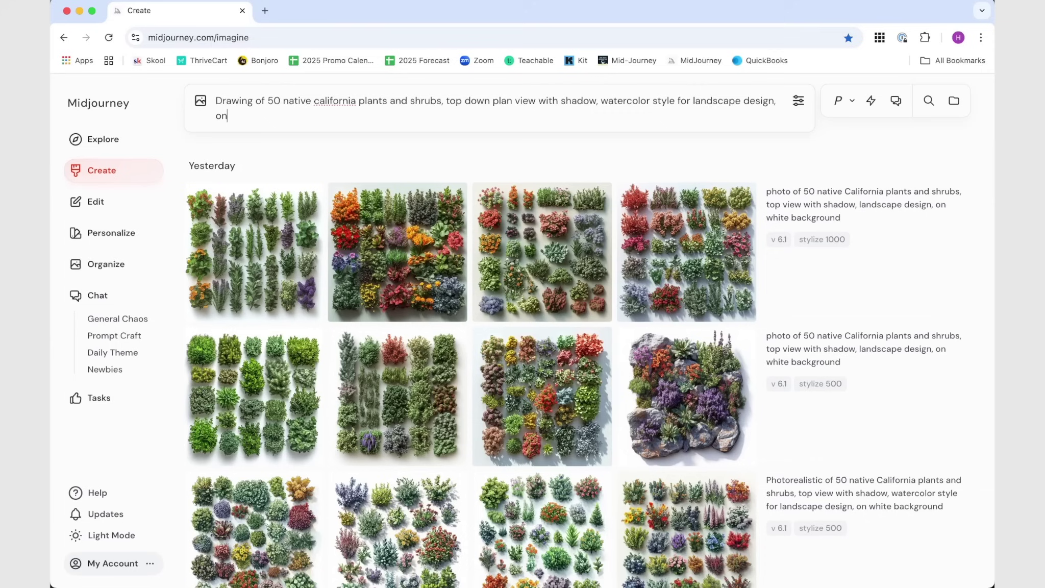
{"action": "type", "text": " white background"}
- Preview and upload 100-plants_color.jpg, and add the sheet of coloured plant symbols to the prompt as an image prompt
{"action": "left_click", "coordinate": [201, 101]}
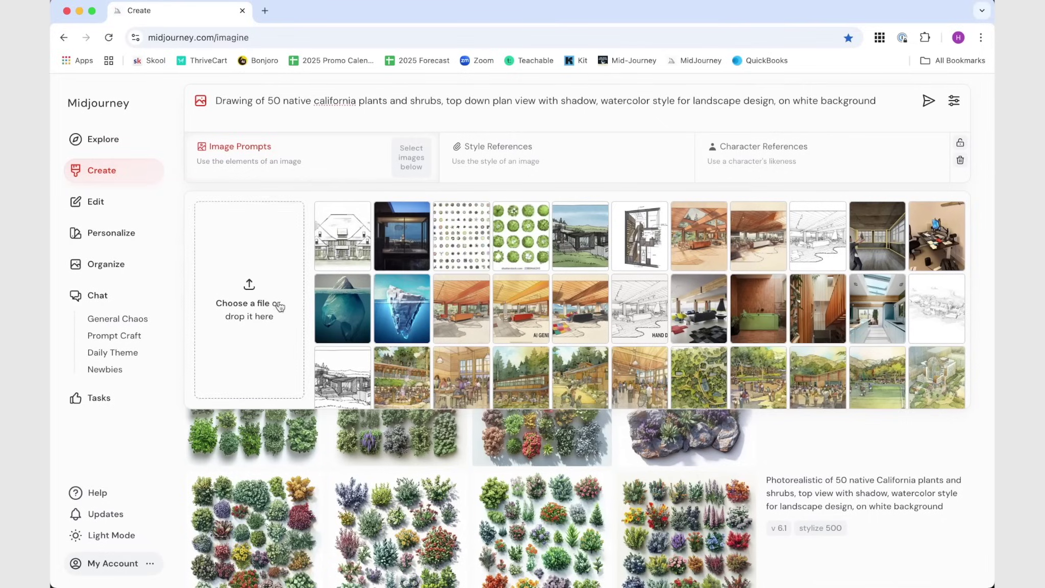
{"action": "left_click", "coordinate": [253, 306]}
{"action": "left_click", "coordinate": [195, 122]}
{"action": "key", "text": "space"}
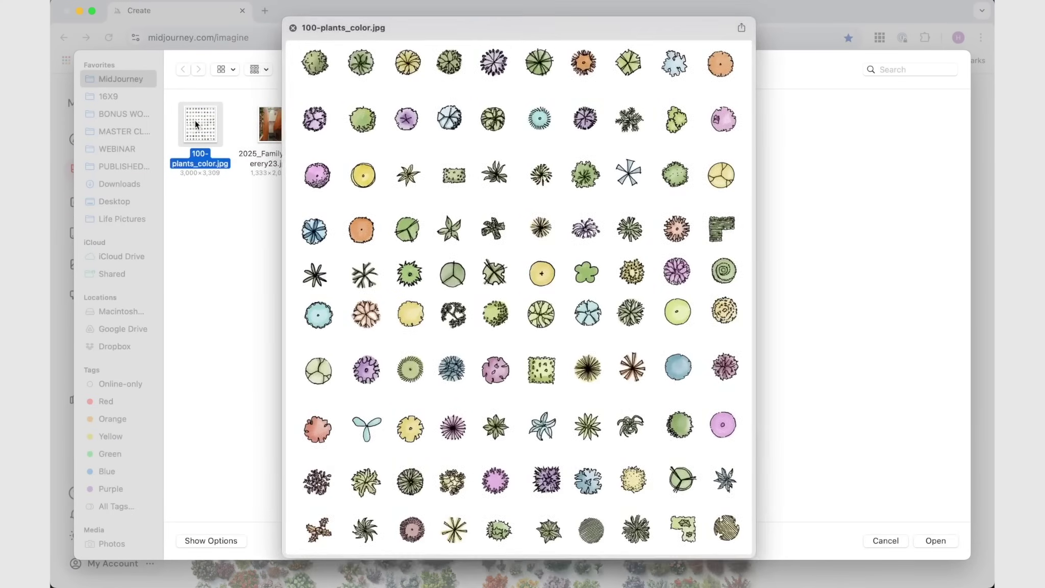
{"action": "key", "text": "space"}
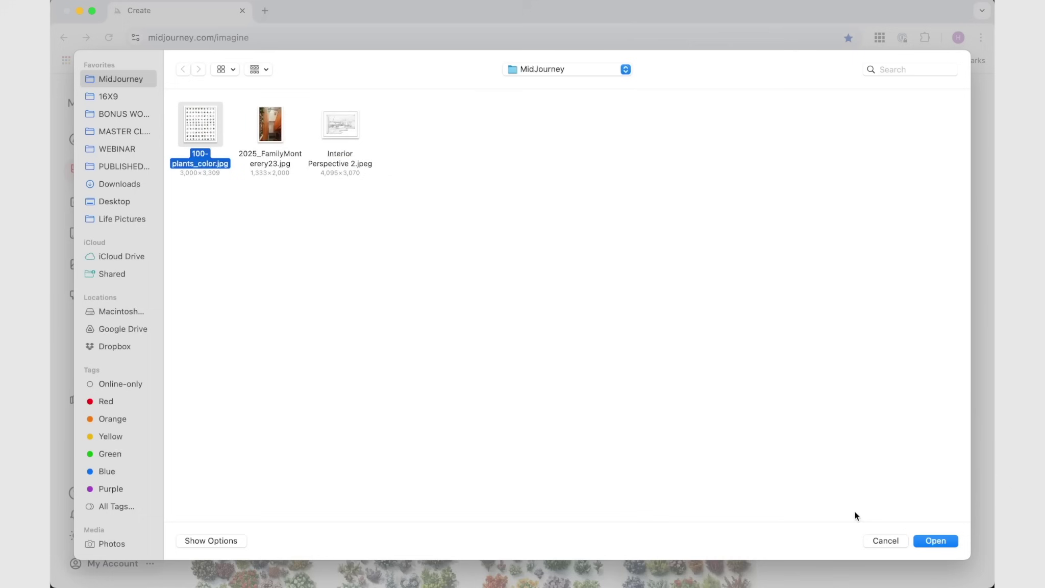
{"action": "left_click", "coordinate": [934, 541]}
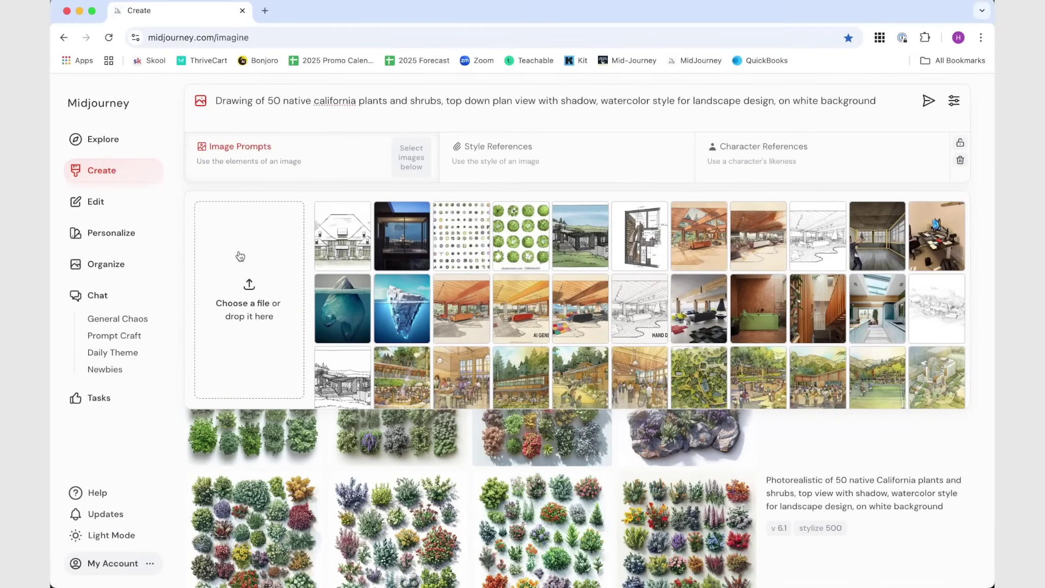
{"action": "mouse_move", "coordinate": [346, 249]}
{"action": "left_click_drag", "start_coordinate": [450, 230], "coordinate": [401, 169]}
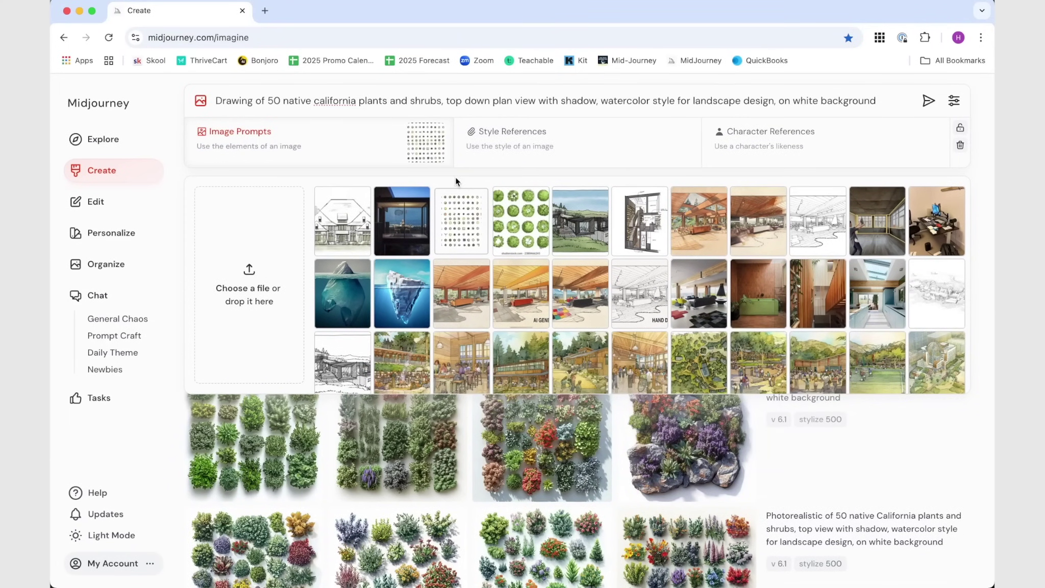
- Set the Stylization to 200 and submit the California plants prompt
{"action": "left_click", "coordinate": [954, 100]}
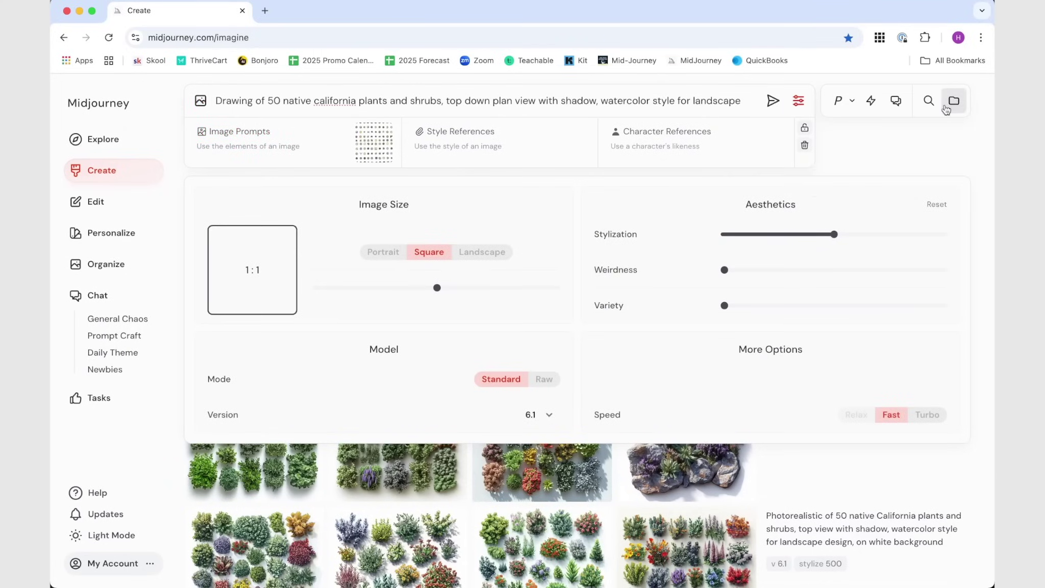
{"action": "mouse_move", "coordinate": [832, 236]}
{"action": "left_click_drag", "start_coordinate": [832, 236], "coordinate": [767, 237]}
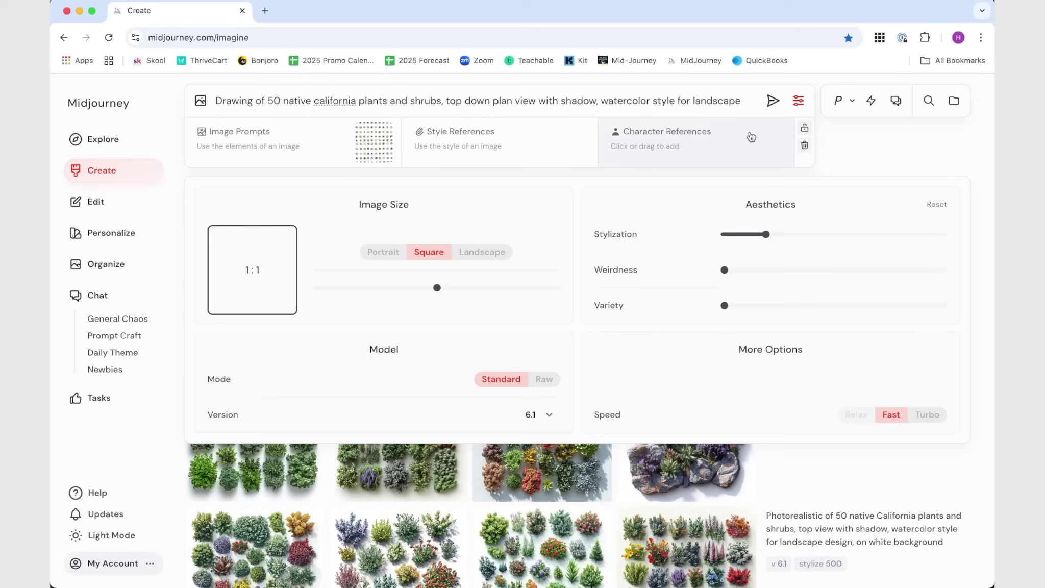
{"action": "key", "text": "Return"}
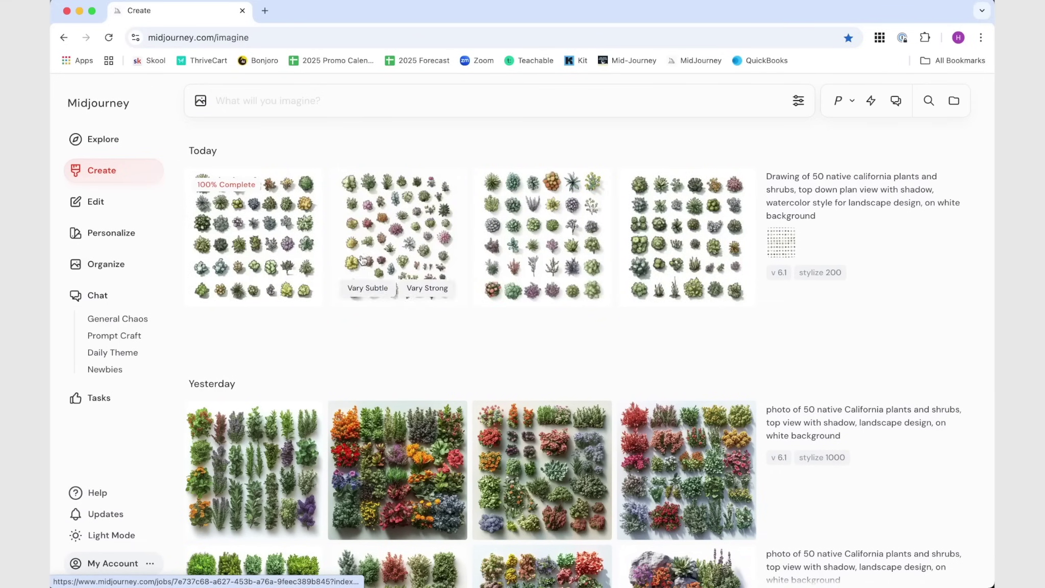
- View the first three generated plant sheets enlarged, one after another, to examine the plan-view plants and their shadows
{"action": "left_click", "coordinate": [281, 256]}
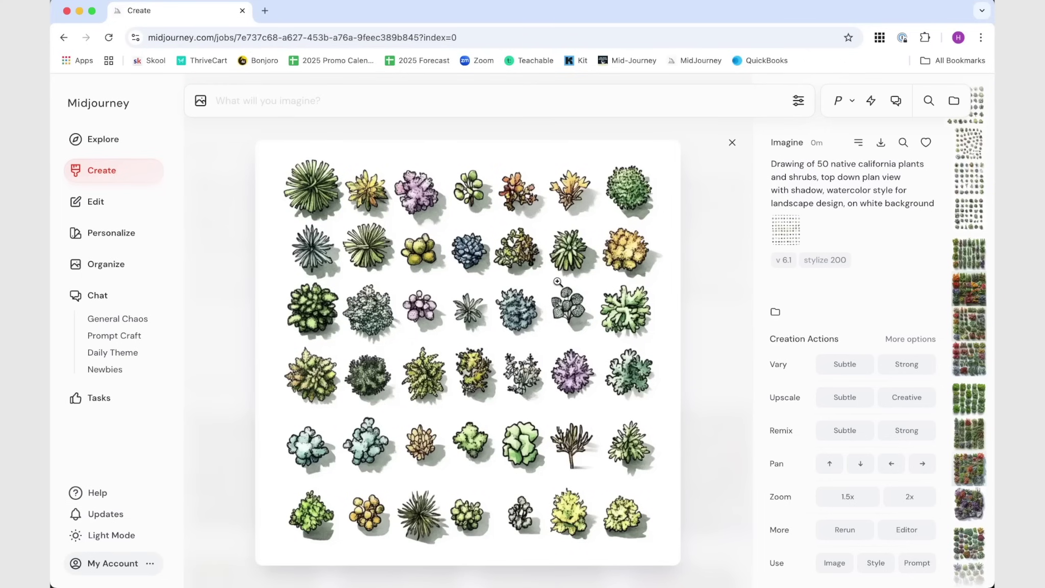
{"action": "key", "text": "Escape"}
{"action": "left_click", "coordinate": [402, 247]}
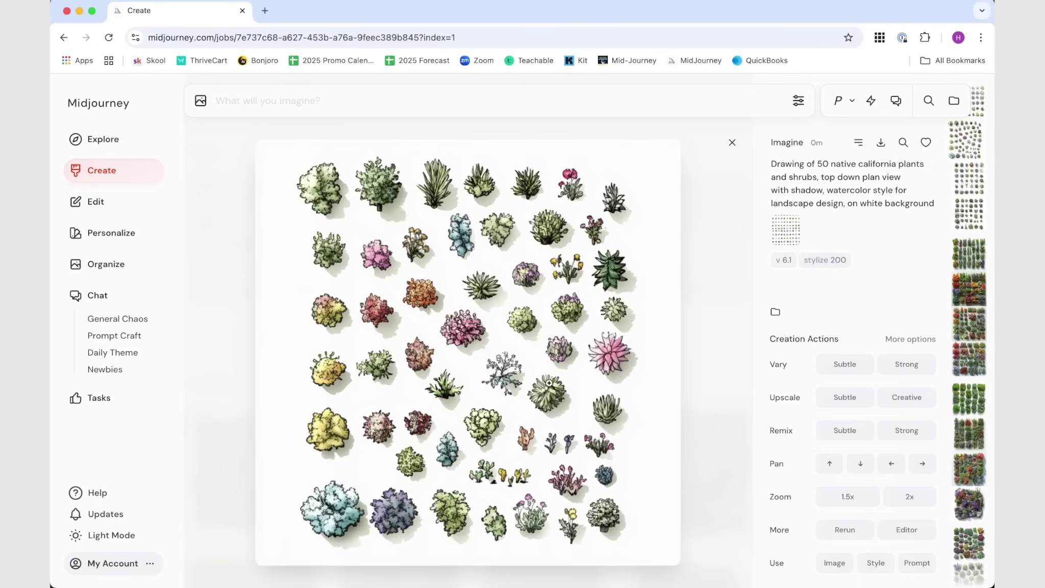
{"action": "key", "text": "Escape"}
{"action": "left_click", "coordinate": [539, 244]}
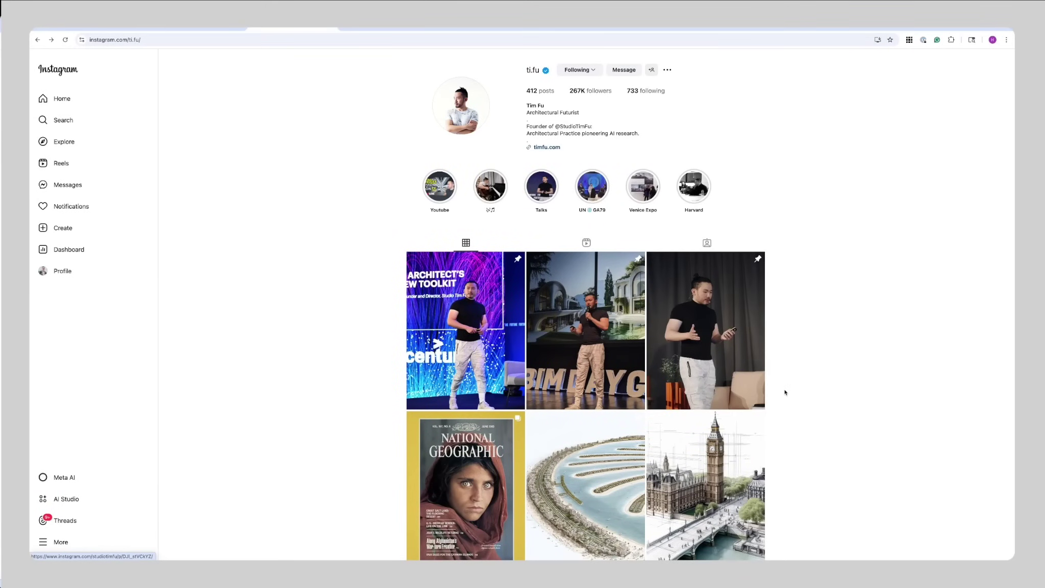
- On the architect's Instagram profile, view the London clock tower sketch post, close it and browse further through the post grid
{"action": "scroll", "coordinate": [785, 392], "scroll_direction": "down", "scroll_amount": 2}
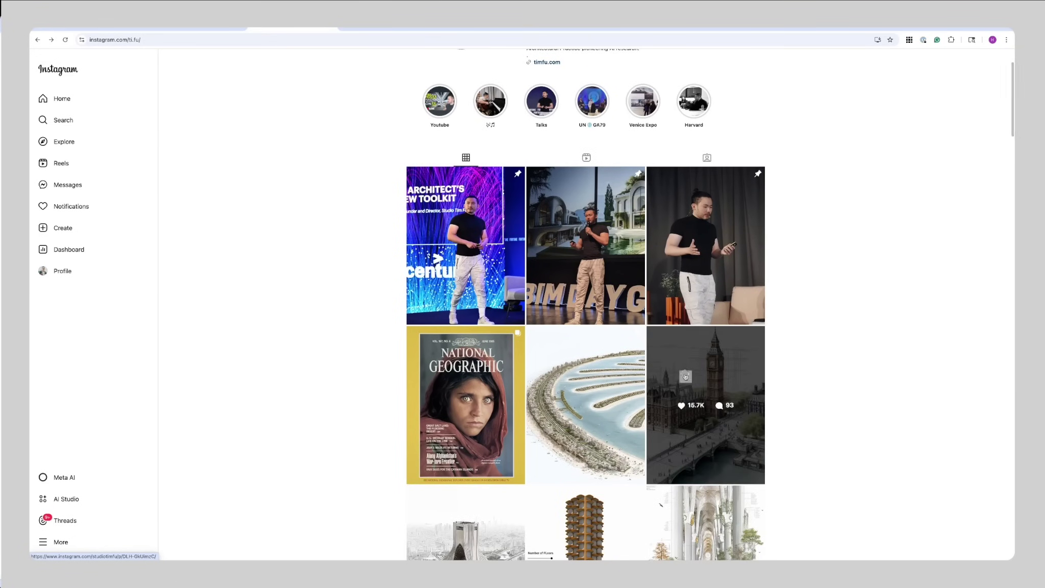
{"action": "left_click", "coordinate": [685, 376]}
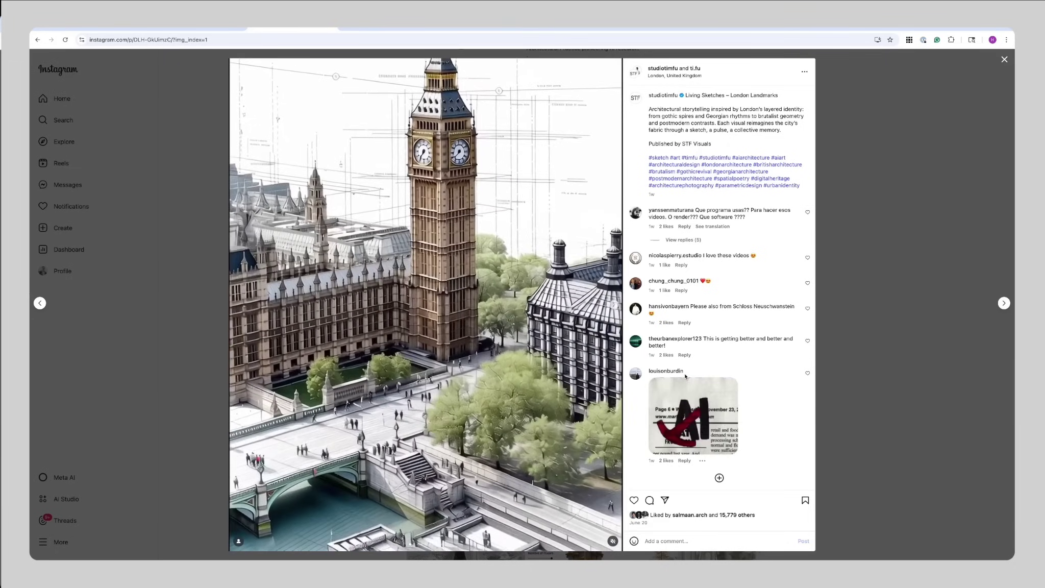
{"action": "left_click", "coordinate": [845, 387]}
{"action": "scroll", "coordinate": [498, 371], "scroll_direction": "down", "scroll_amount": 5}
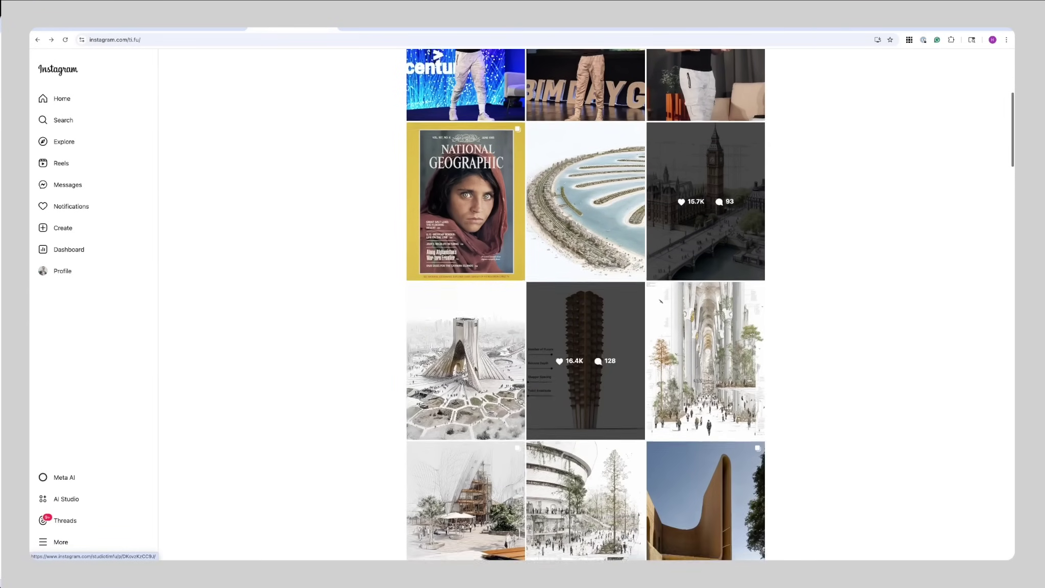
- View the Iranian Monuments and Antoni Gaudí living sketch posts one after the other, closing each to return to the grid
{"action": "left_click", "coordinate": [498, 371]}
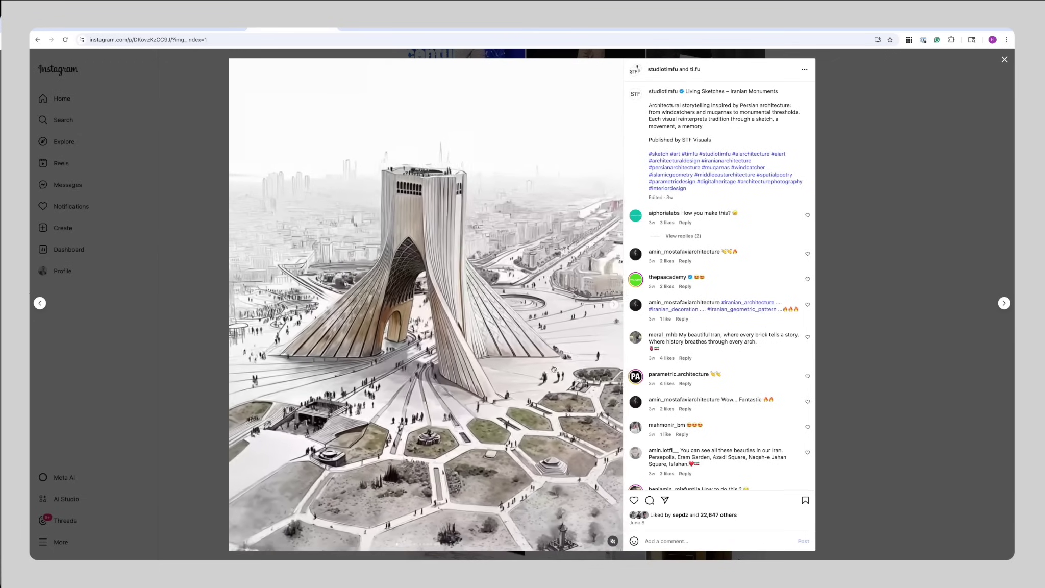
{"action": "left_click", "coordinate": [930, 357]}
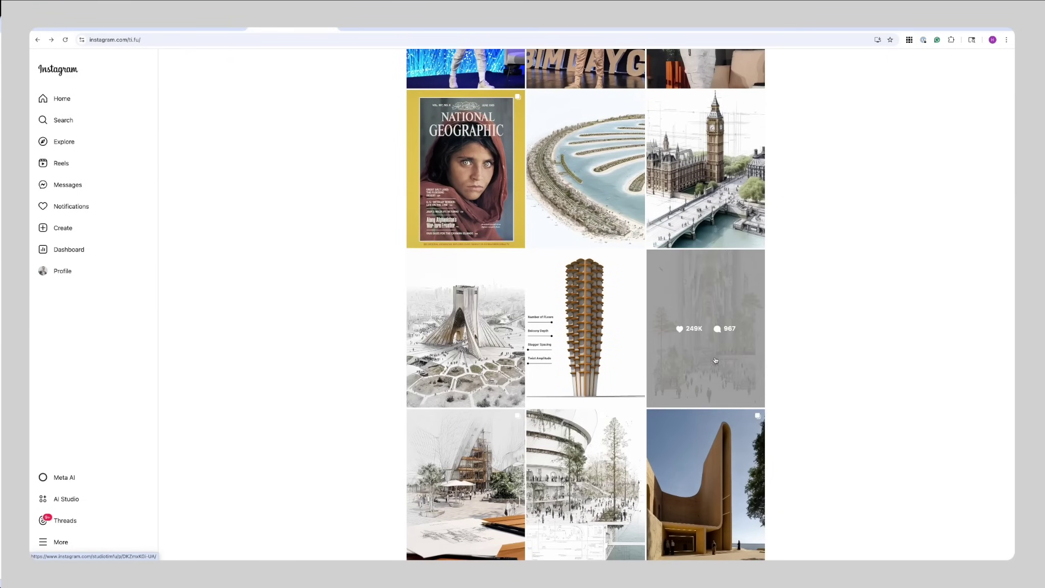
{"action": "left_click", "coordinate": [716, 360]}
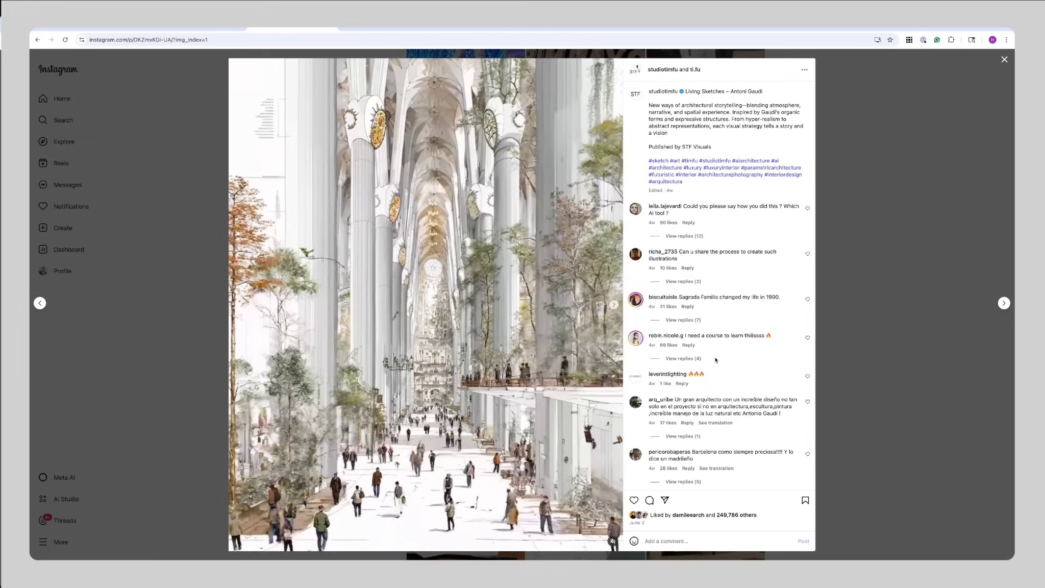
{"action": "key", "text": "Escape"}
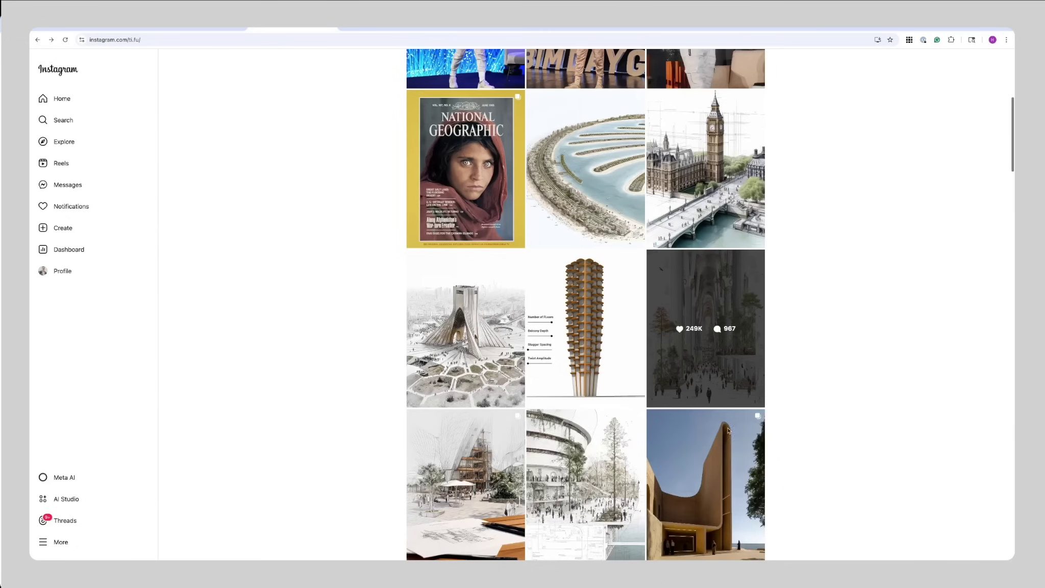
- View the Icons living sketch post of the curved building with trees, close it, and open the sketch post in the row below
{"action": "scroll", "coordinate": [573, 316], "scroll_direction": "down", "scroll_amount": 3}
{"action": "left_click", "coordinate": [573, 316]}
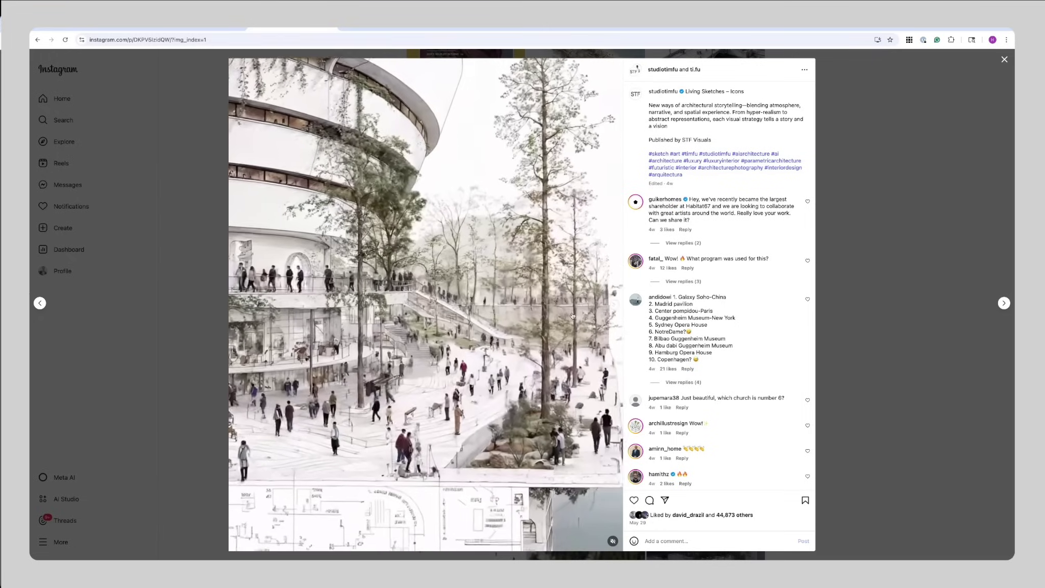
{"action": "key", "text": "Escape"}
{"action": "scroll", "coordinate": [510, 403], "scroll_direction": "down", "scroll_amount": 1}
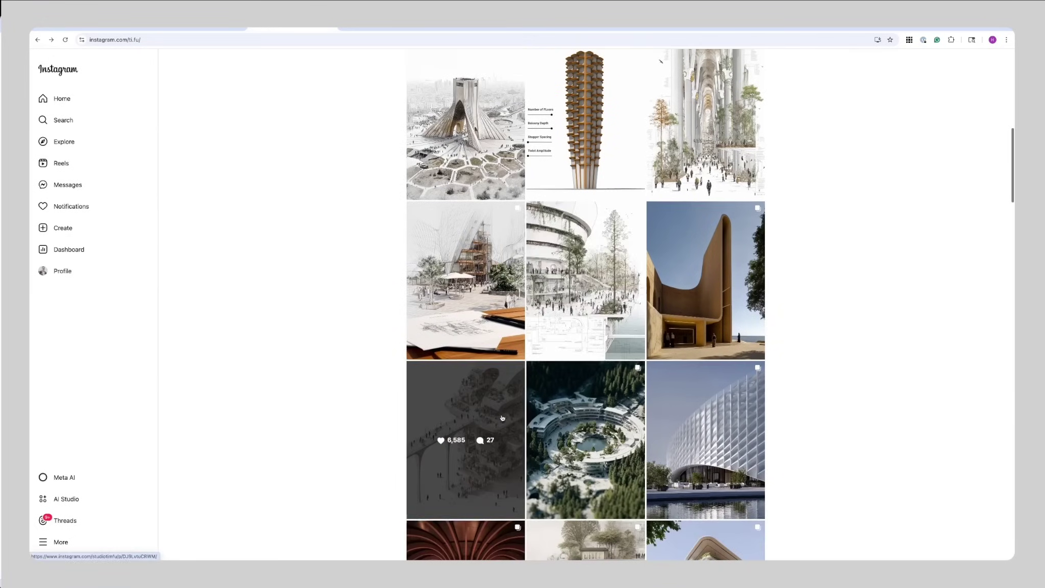
{"action": "left_click", "coordinate": [462, 434]}
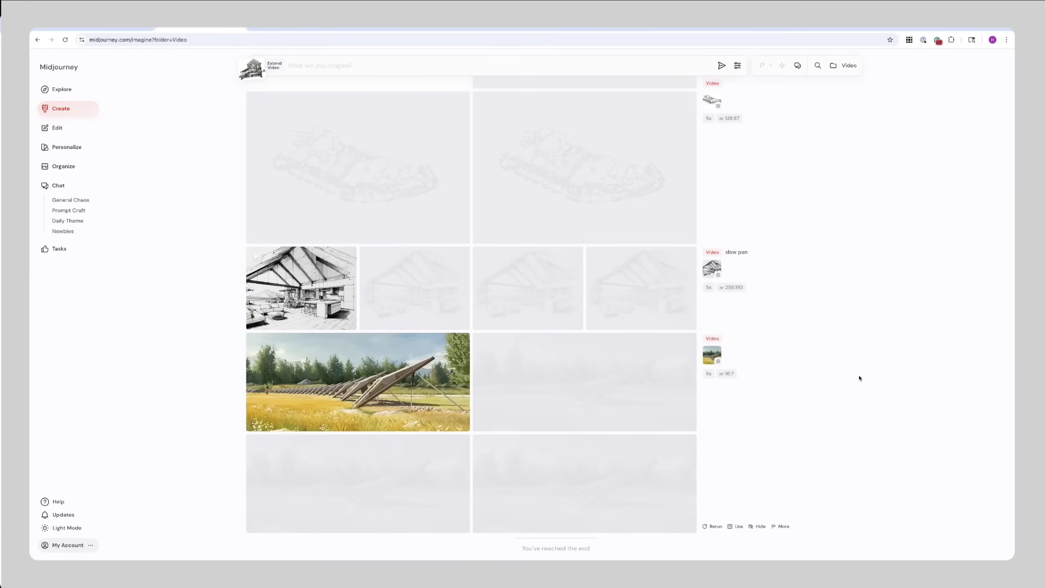
- In Midjourney's Video folder, compare the slow pan video of the kitchen sketch with its start frame and move on to the building section video
{"action": "left_click", "coordinate": [325, 284]}
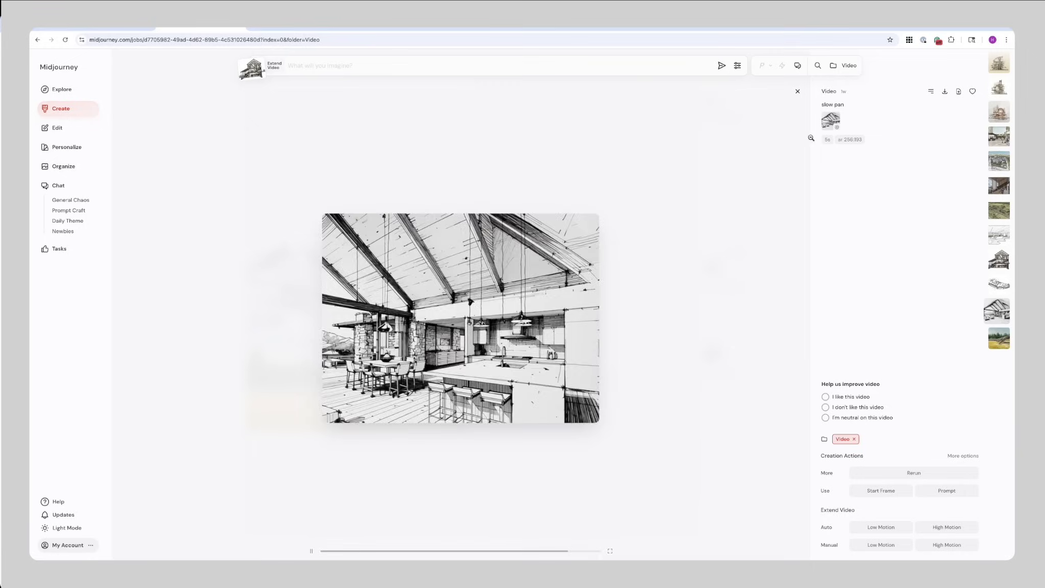
{"action": "left_click", "coordinate": [831, 119]}
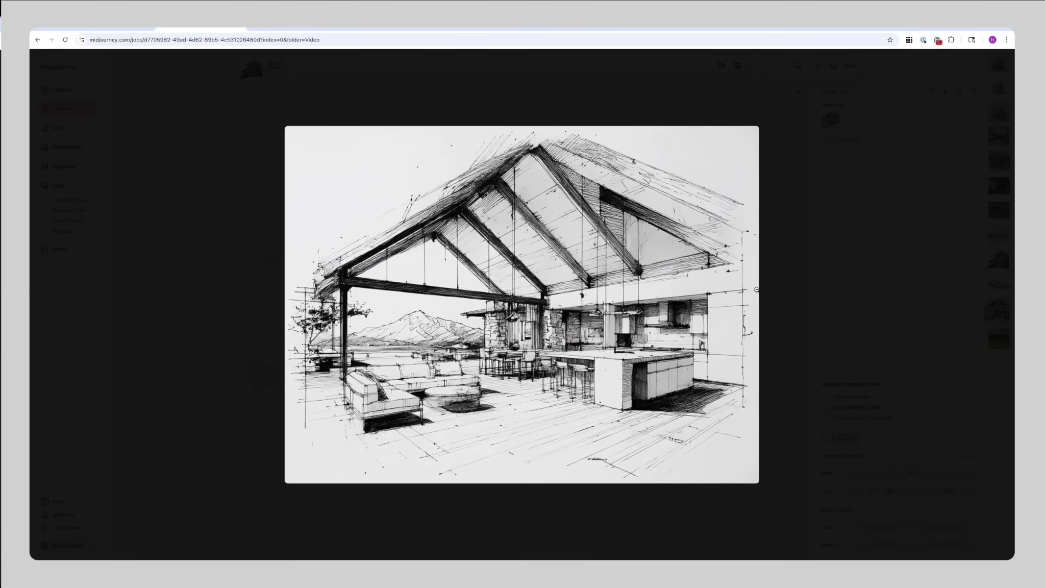
{"action": "left_click", "coordinate": [798, 297]}
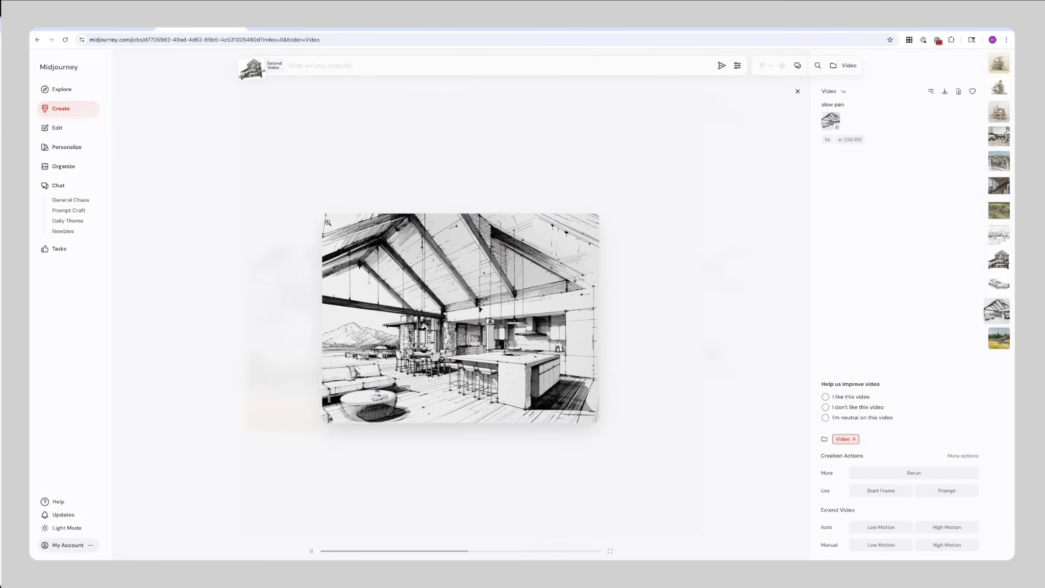
{"action": "scroll", "coordinate": [613, 261], "scroll_direction": "down", "scroll_amount": 1}
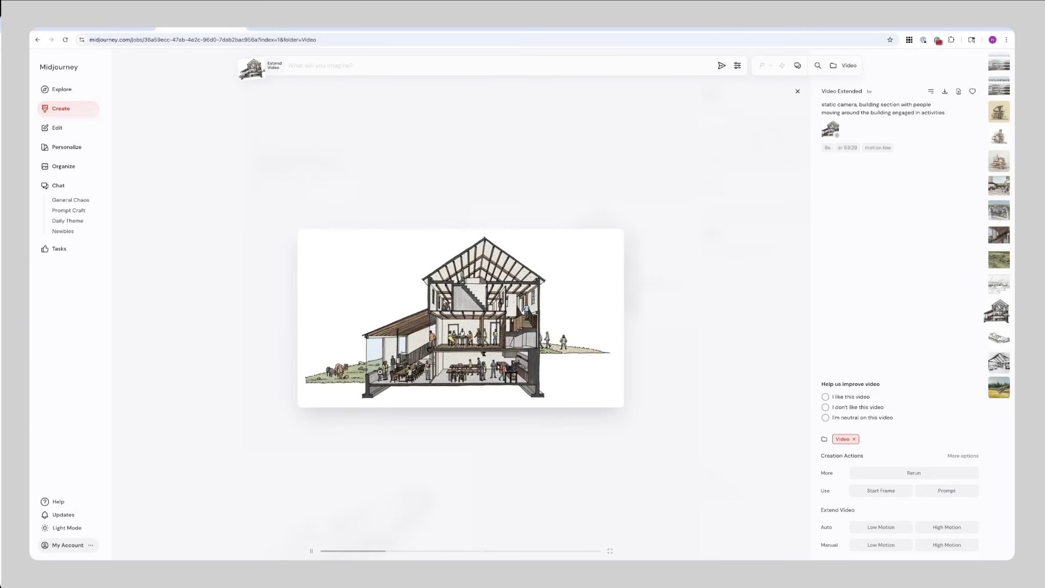
- Watch the slow fly-through video of the hand-drawn Shaker village map and the interior video looking out to farm animals
{"action": "key", "text": "Escape"}
{"action": "scroll", "coordinate": [515, 284], "scroll_direction": "up", "scroll_amount": 3}
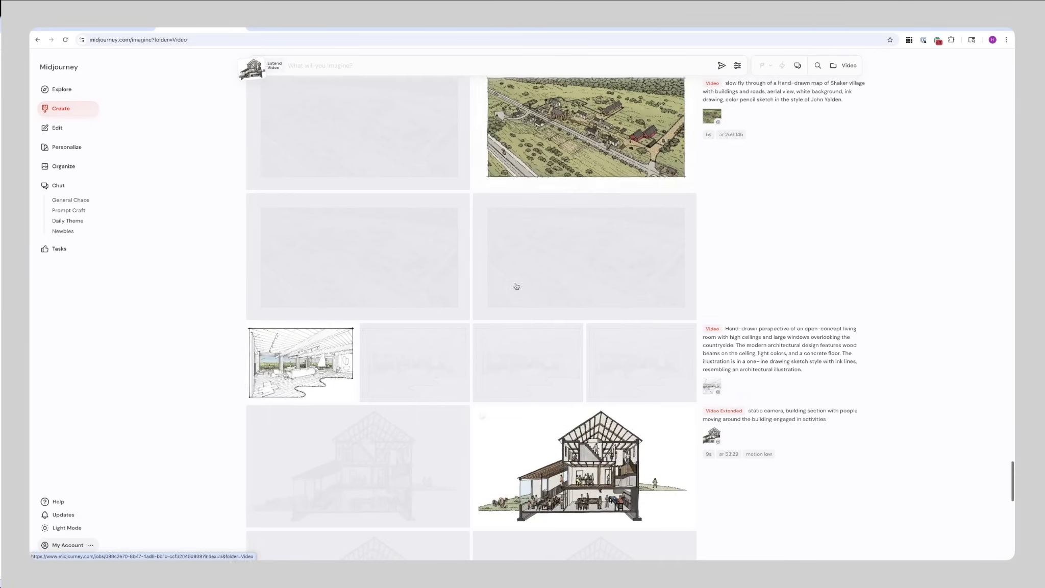
{"action": "left_click", "coordinate": [573, 276]}
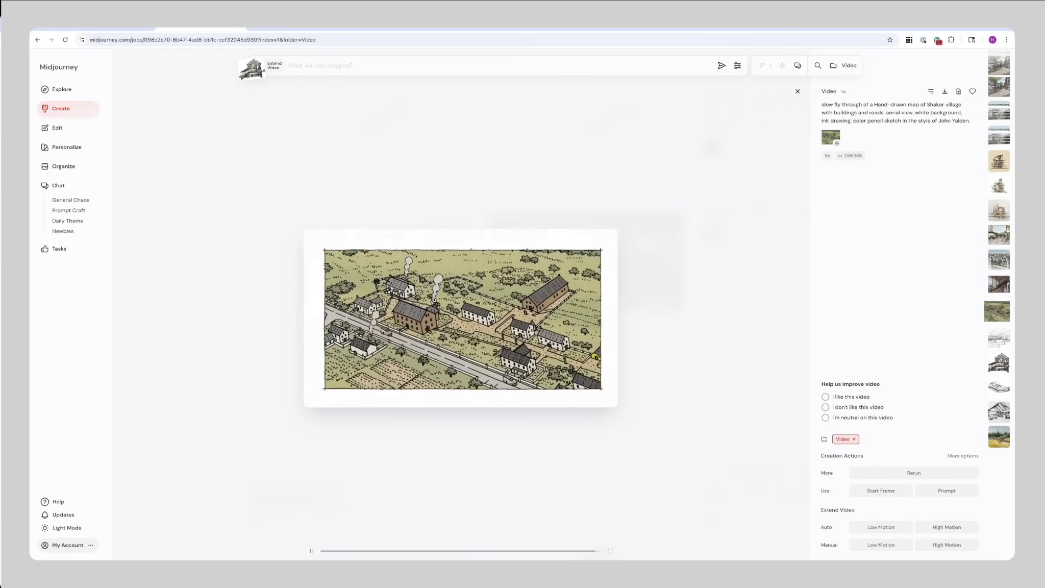
{"action": "key", "text": "Up"}
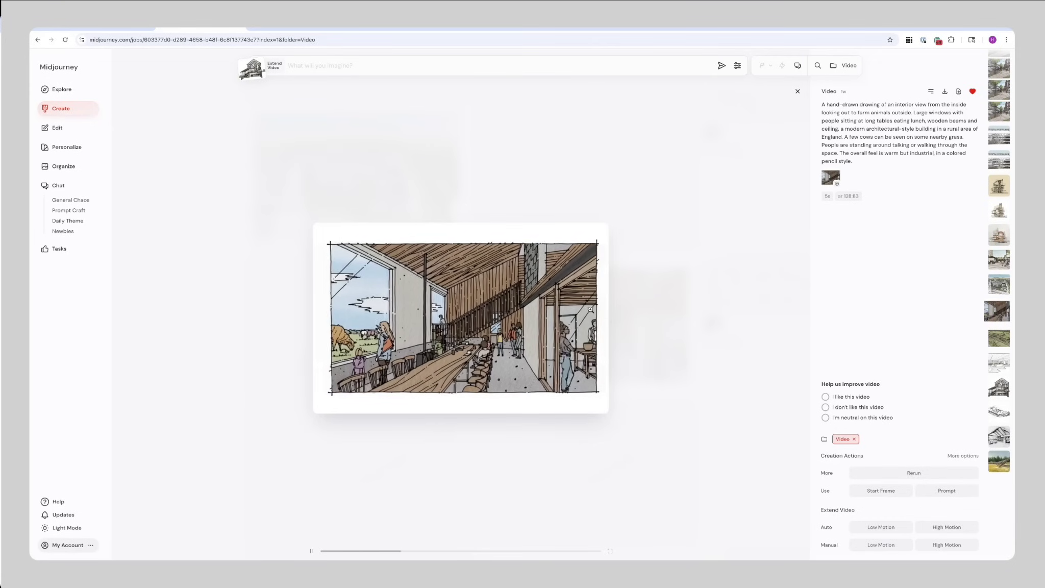
- Watch the two animated museum section drawings and the video slowly zooming into the long architectural building section
{"action": "key", "text": "Down"}
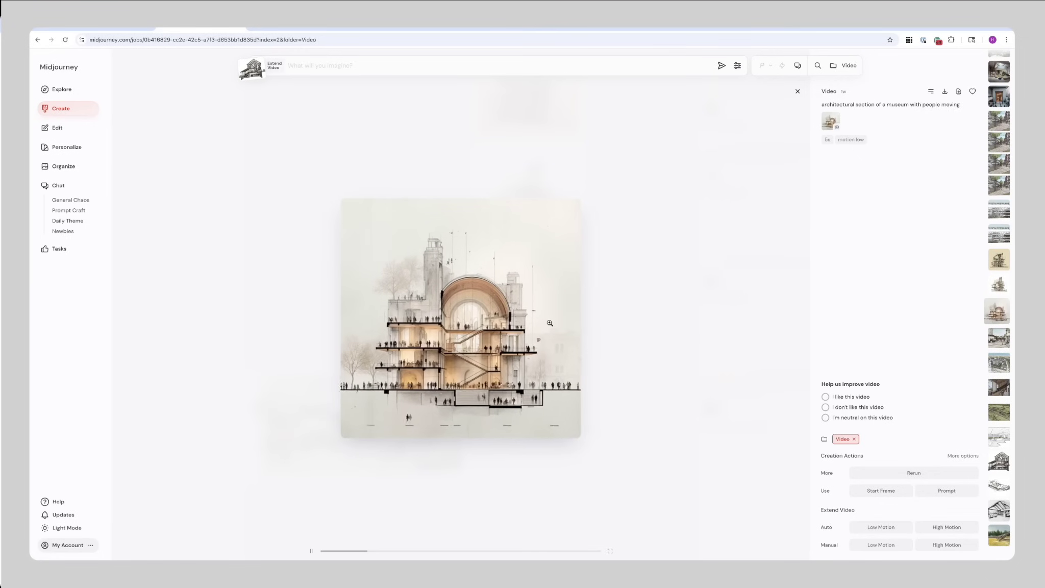
{"action": "key", "text": "Up"}
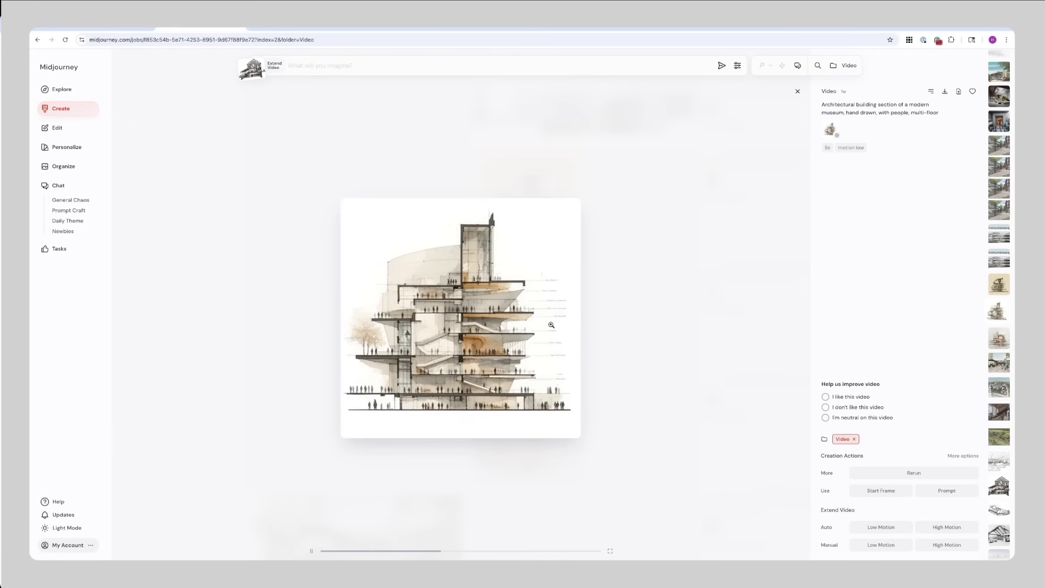
{"action": "key", "text": "Up"}
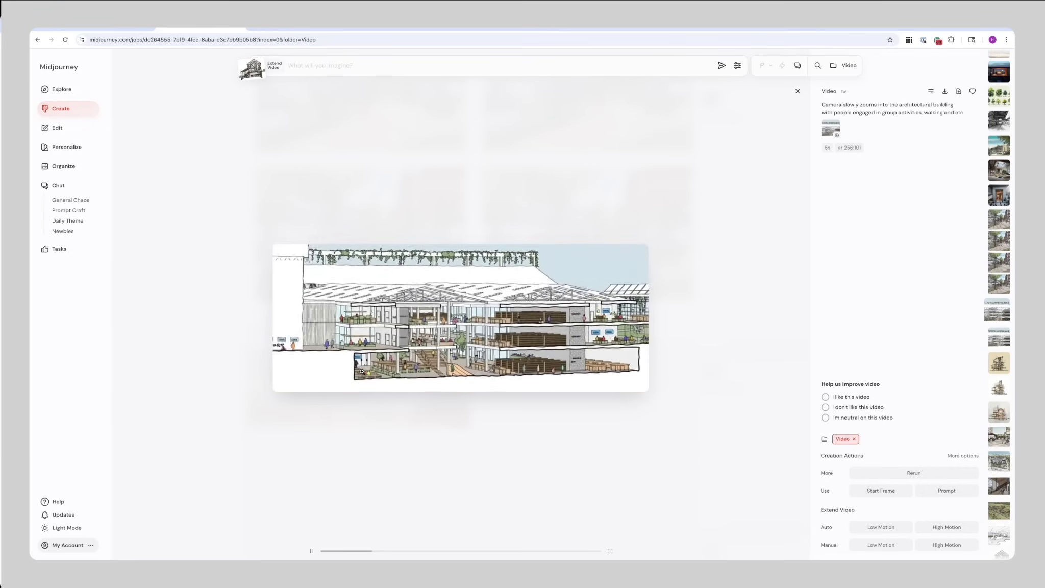
- Examine the enlarged start frame of the street scene with the cyclist, then return to the grid of its four videos
{"action": "key", "text": "Up"}
{"action": "left_click", "coordinate": [832, 120]}
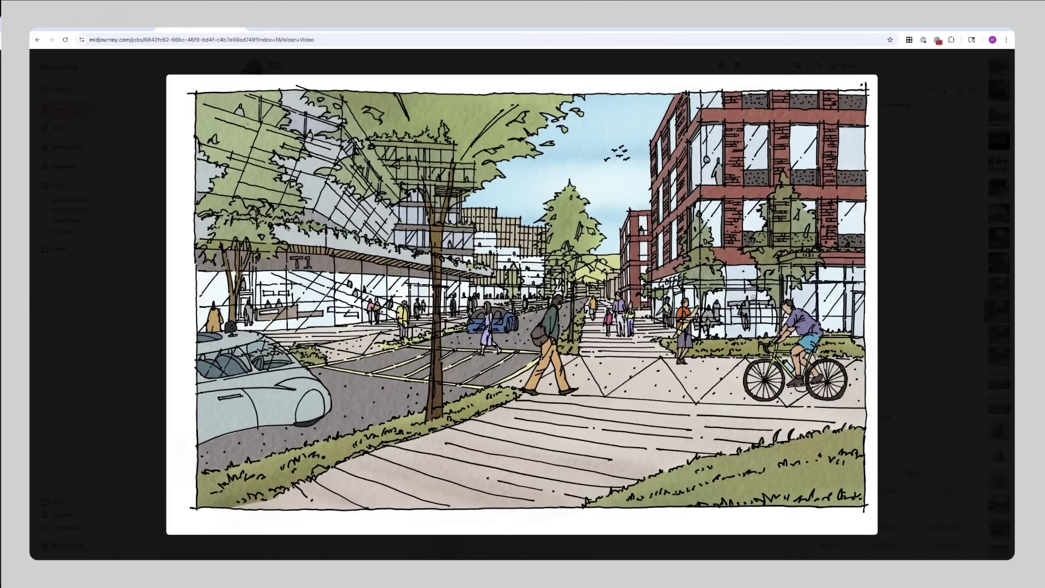
{"action": "key", "text": "Escape"}
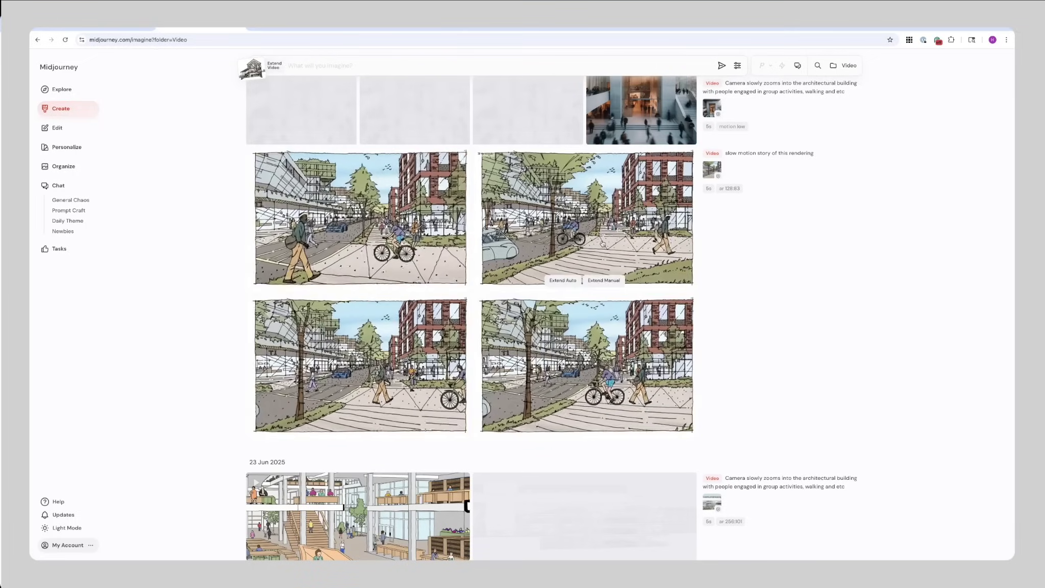
- Watch the San Francisco mixed-use development video and the mid-century modern home interior drawing video
{"action": "left_click", "coordinate": [663, 245]}
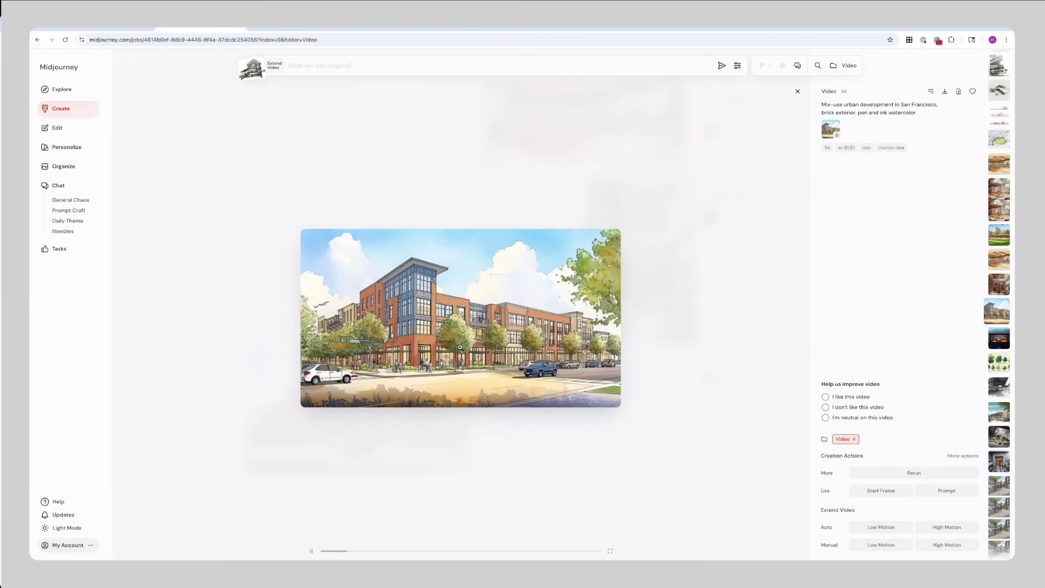
{"action": "left_click", "coordinate": [714, 350]}
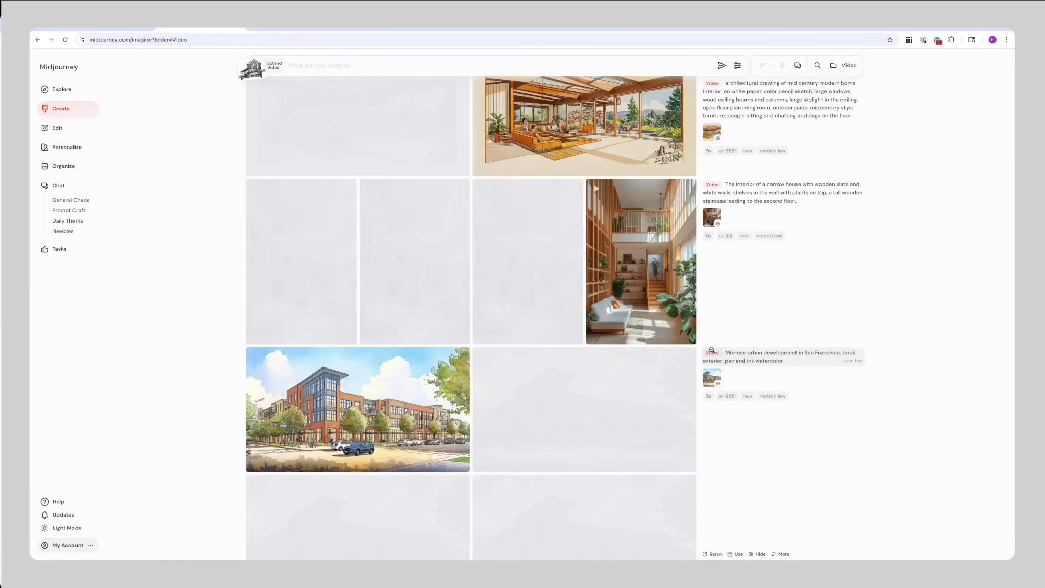
{"action": "scroll", "coordinate": [714, 350], "scroll_direction": "up", "scroll_amount": 3}
{"action": "left_click", "coordinate": [591, 312]}
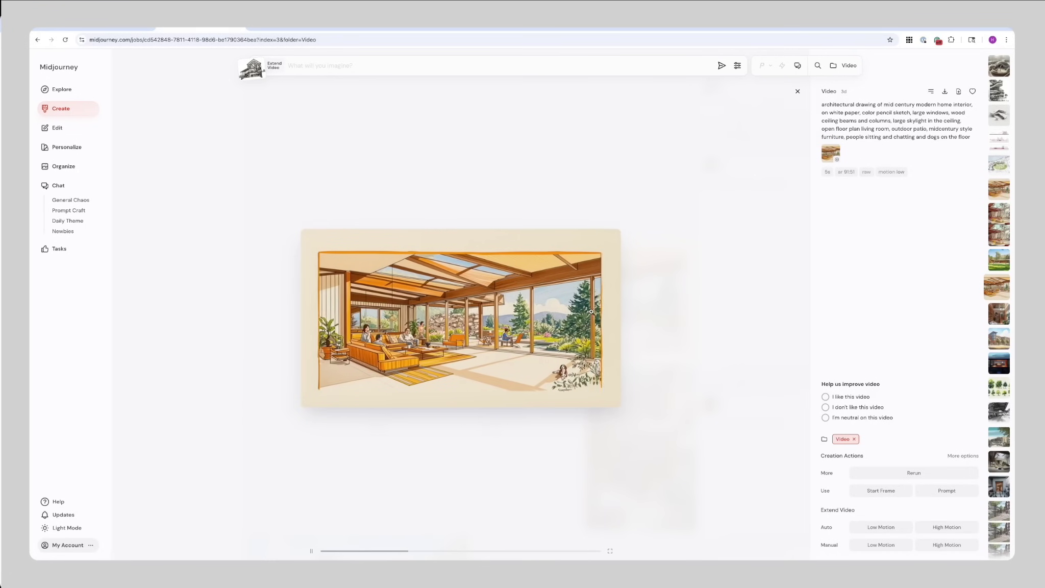
- Compare the 'animate people and dogs' video variations, watch the video of people walking in the architecture sections, and return to the grid
{"action": "key", "text": "Up"}
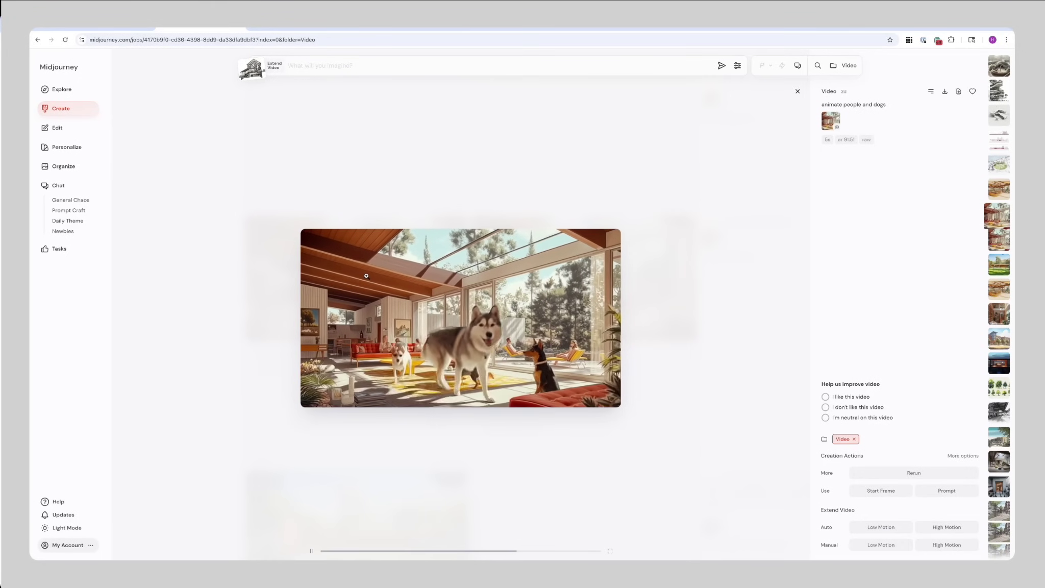
{"action": "key", "text": "Down"}
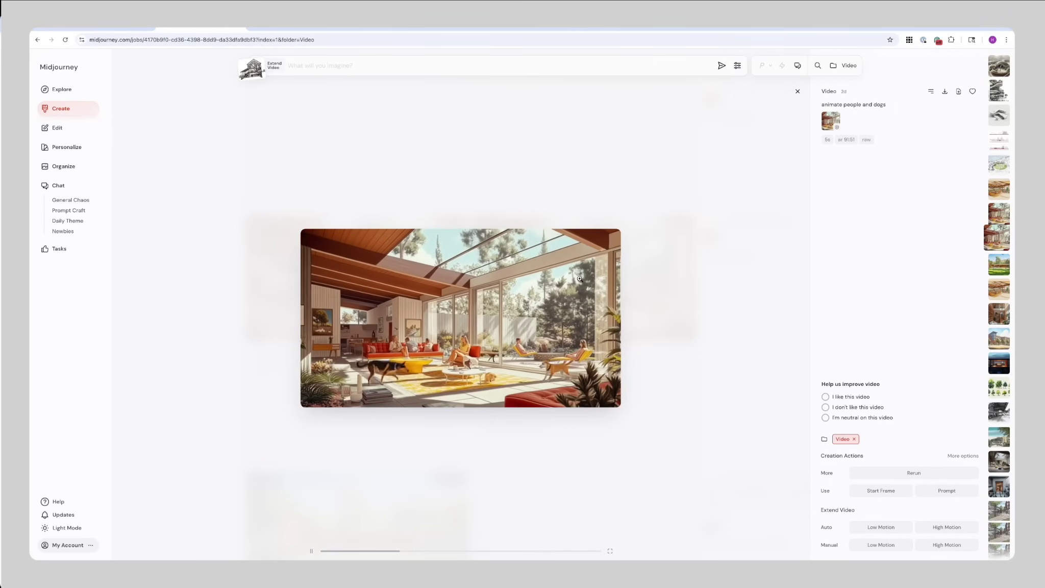
{"action": "key", "text": "Down"}
{"action": "key", "text": "Down"}
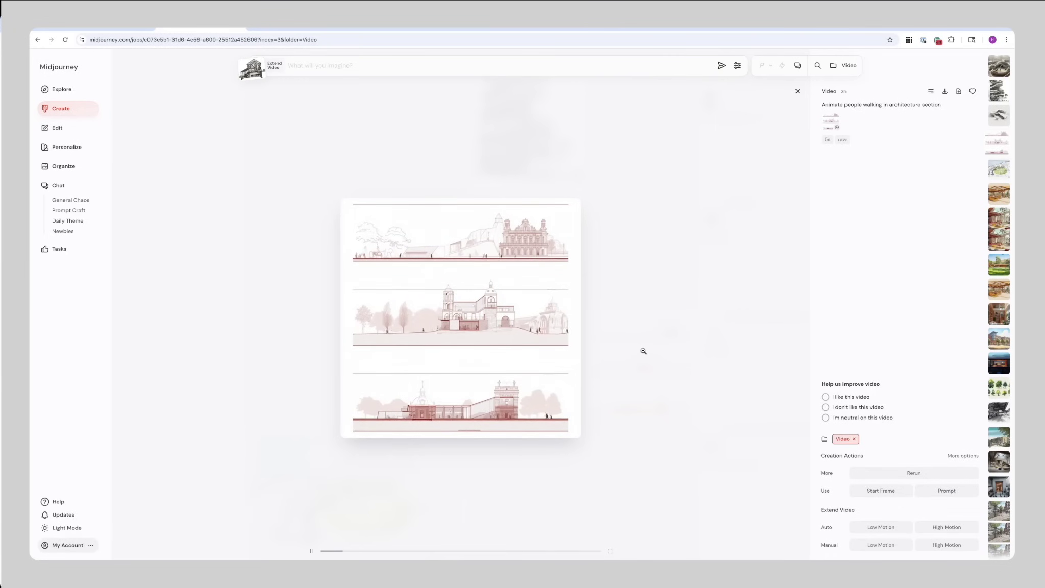
{"action": "left_click", "coordinate": [643, 350]}
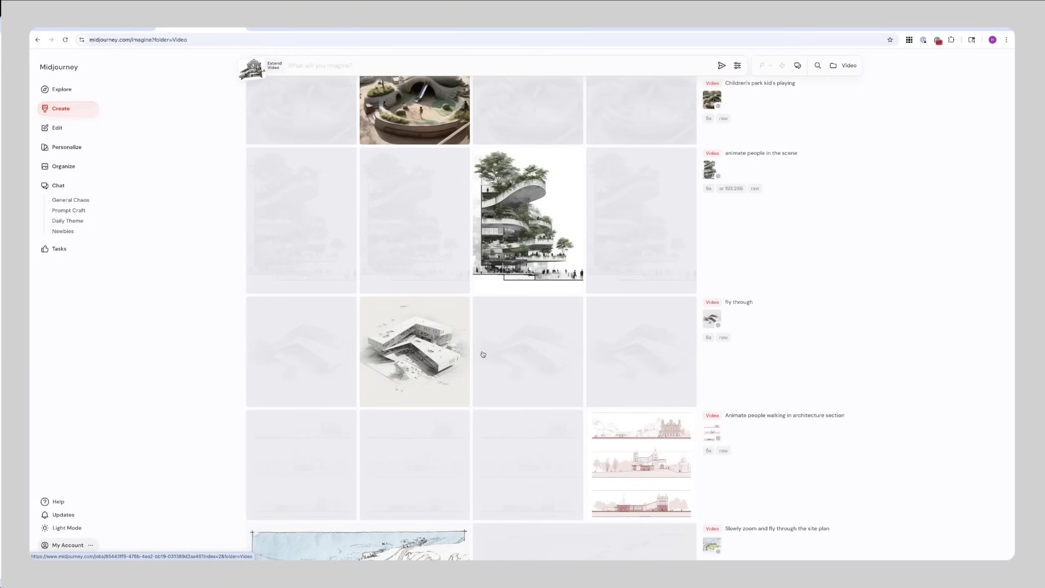
- Watch the white building fly-through, the animated planted terrace tower and the children's park video, and check the park video's start frame
{"action": "scroll", "coordinate": [483, 354], "scroll_direction": "up", "scroll_amount": 2}
{"action": "mouse_move", "coordinate": [438, 400]}
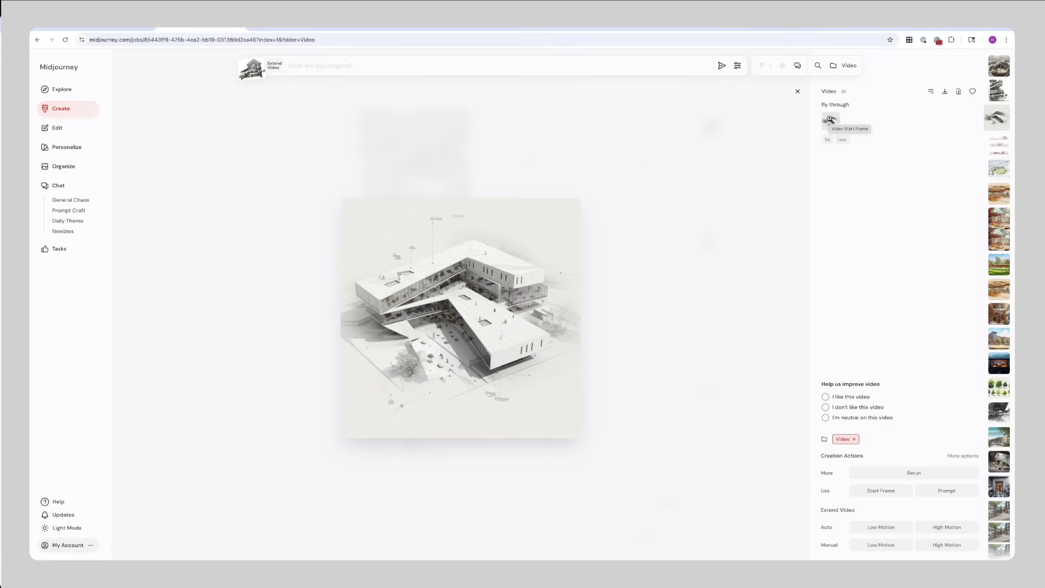
{"action": "key", "text": "Up"}
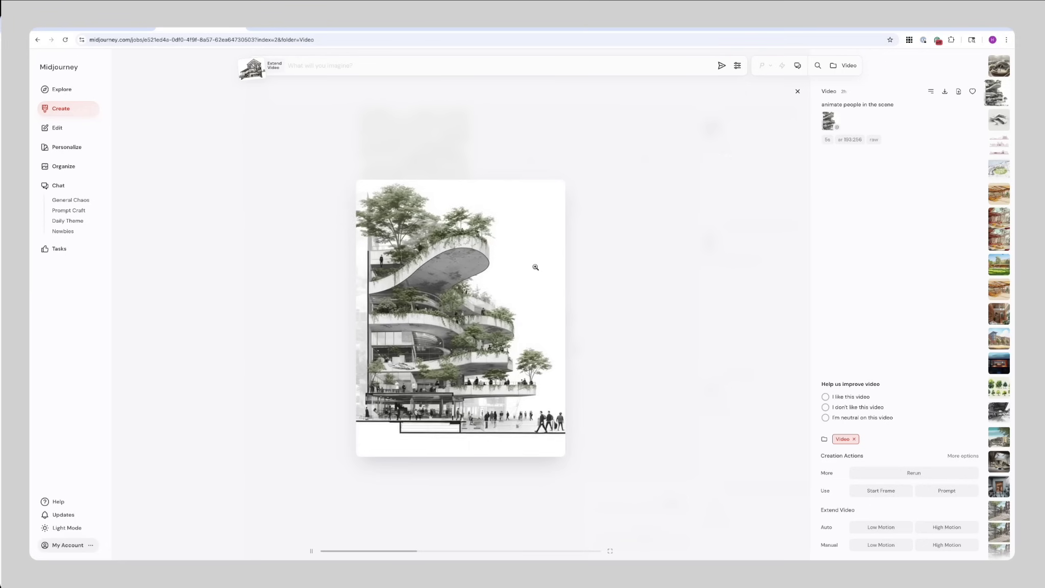
{"action": "key", "text": "Up"}
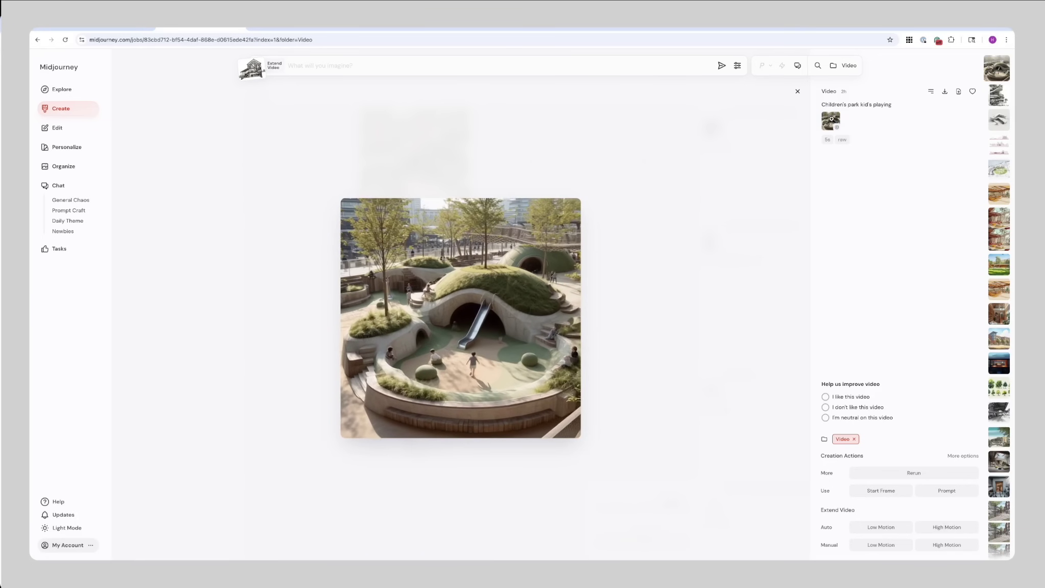
{"action": "left_click", "coordinate": [830, 119]}
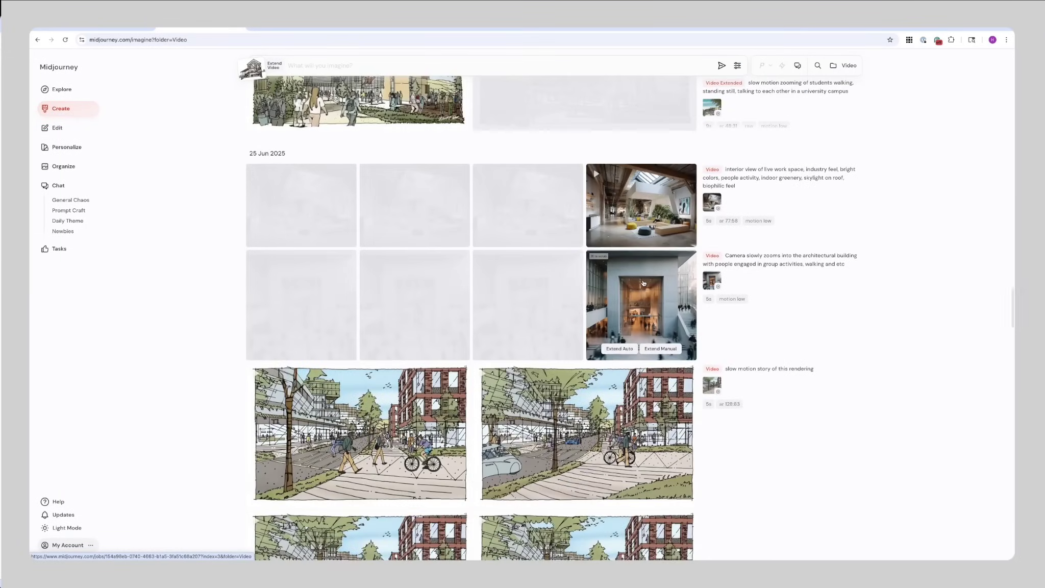
- Compare the concrete building entrance zoom video with its start frame, then move on to the live work space interior video
{"action": "scroll", "coordinate": [643, 283], "scroll_direction": "up", "scroll_amount": 1}
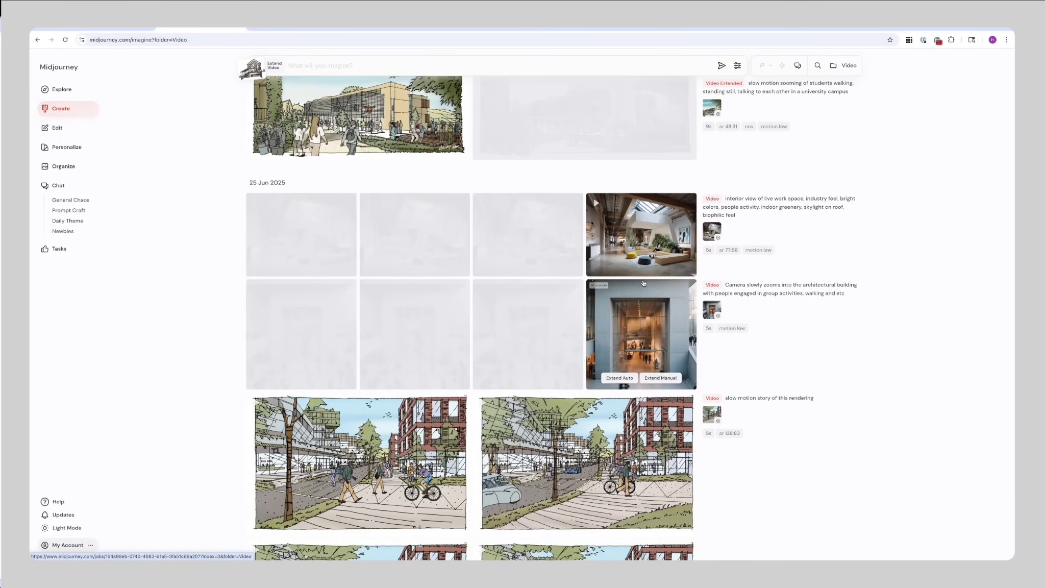
{"action": "left_click", "coordinate": [644, 317]}
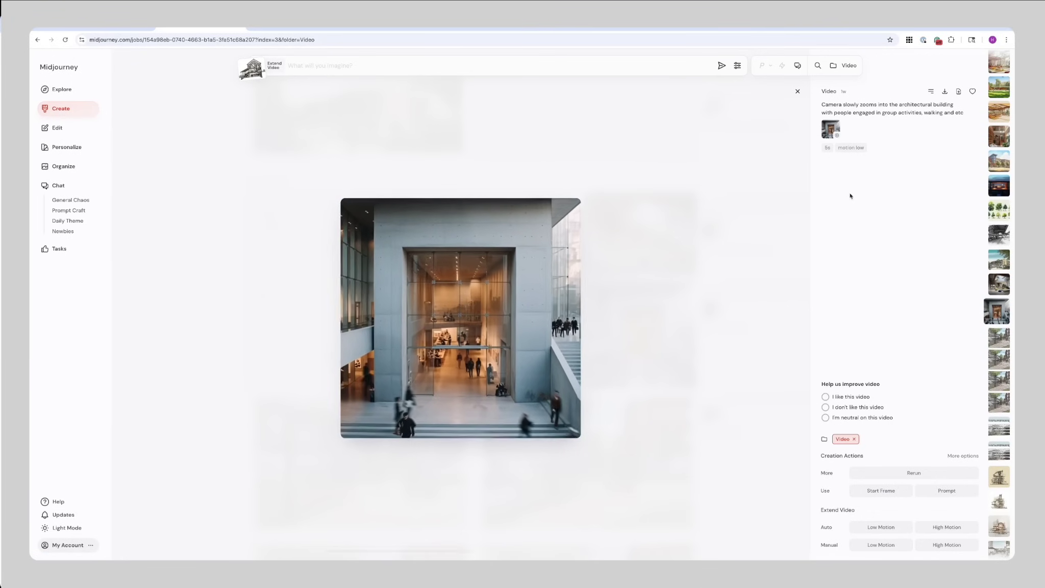
{"action": "left_click", "coordinate": [830, 129]}
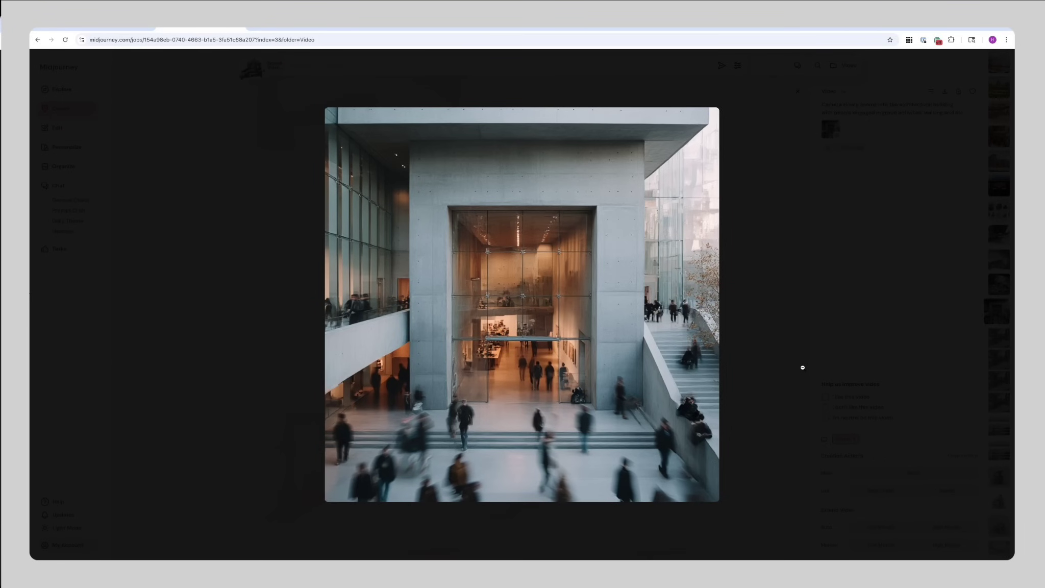
{"action": "left_click", "coordinate": [803, 367]}
{"action": "left_click", "coordinate": [638, 319]}
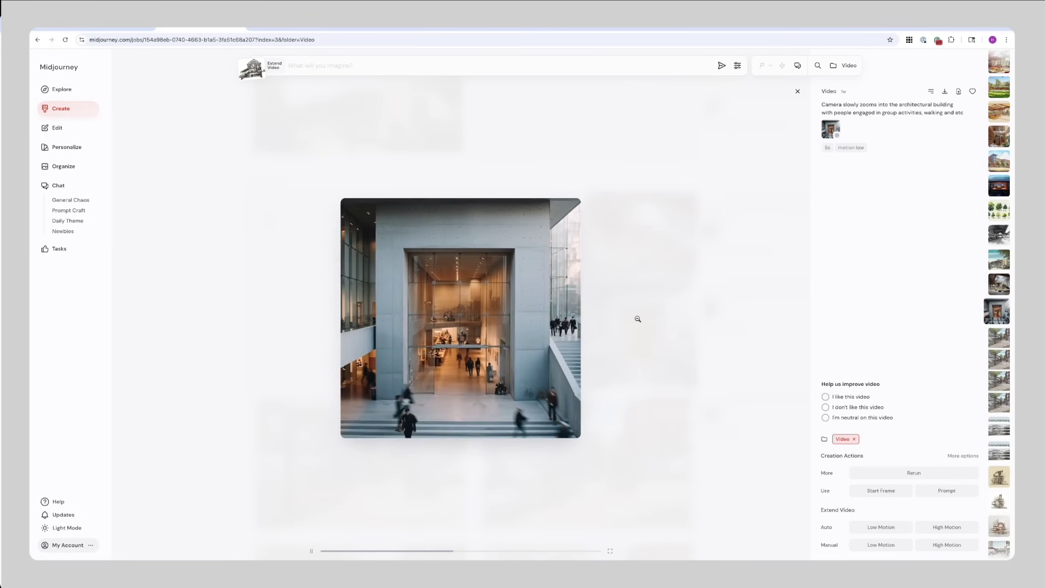
{"action": "scroll", "coordinate": [646, 228], "scroll_direction": "up", "scroll_amount": 1}
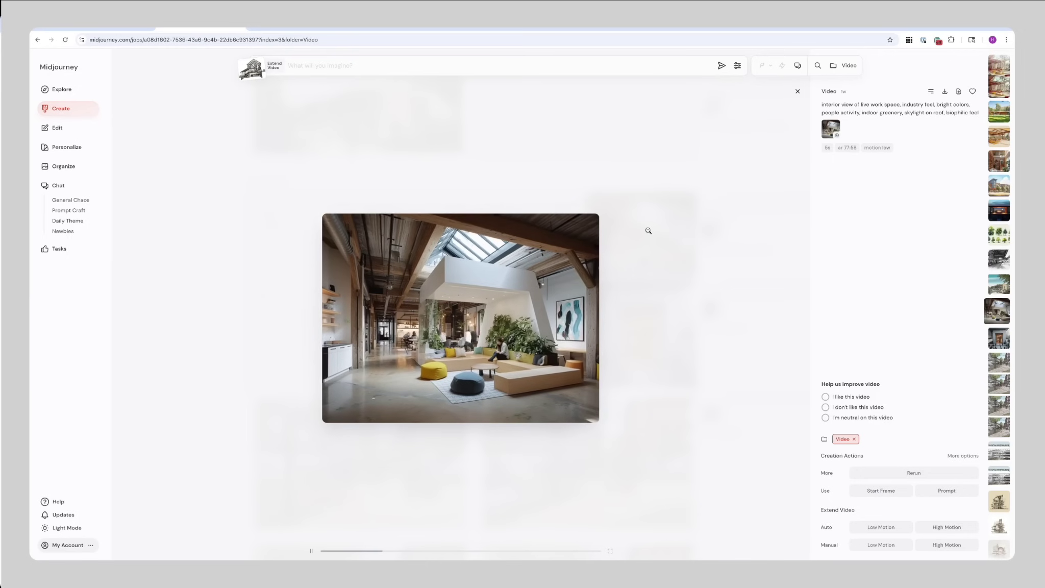
- Watch the live work space interior video, compare it with its start frame, and return to the Video folder's grid
{"action": "left_click", "coordinate": [648, 231]}
{"action": "left_click", "coordinate": [648, 231]}
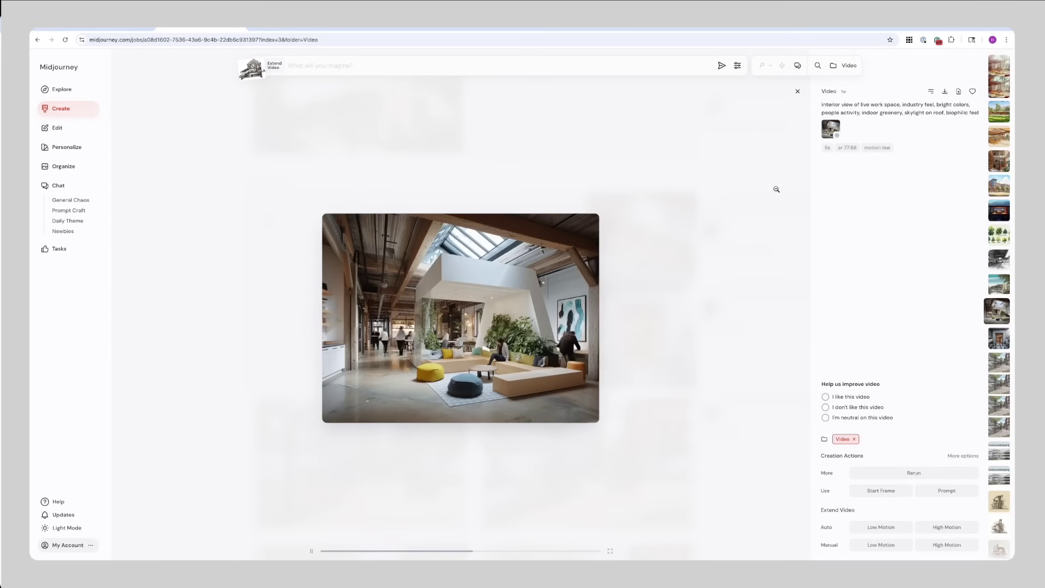
{"action": "left_click", "coordinate": [834, 127]}
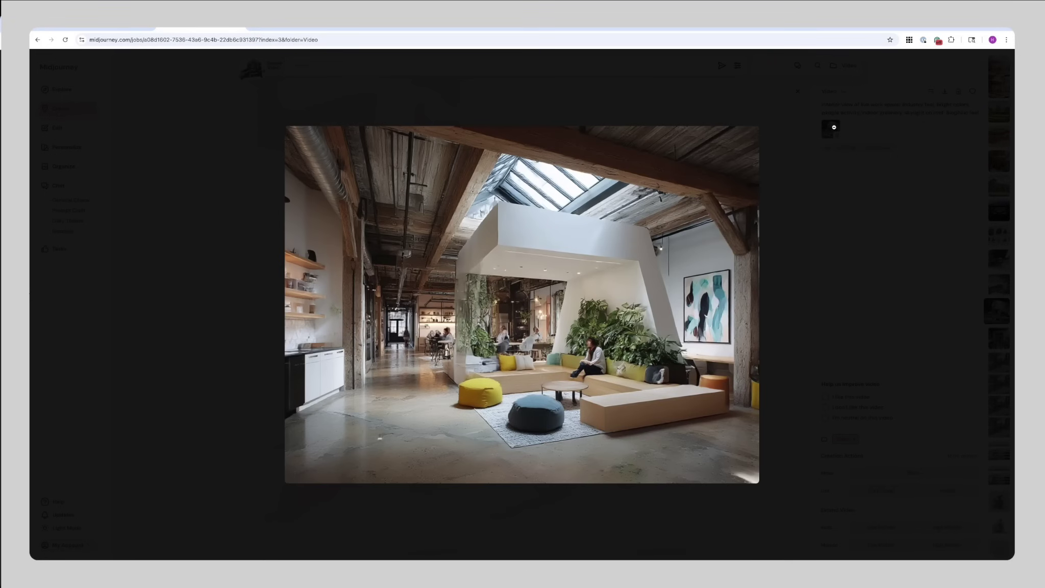
{"action": "key", "text": "Escape"}
{"action": "scroll", "coordinate": [566, 387], "scroll_direction": "up", "scroll_amount": 10}
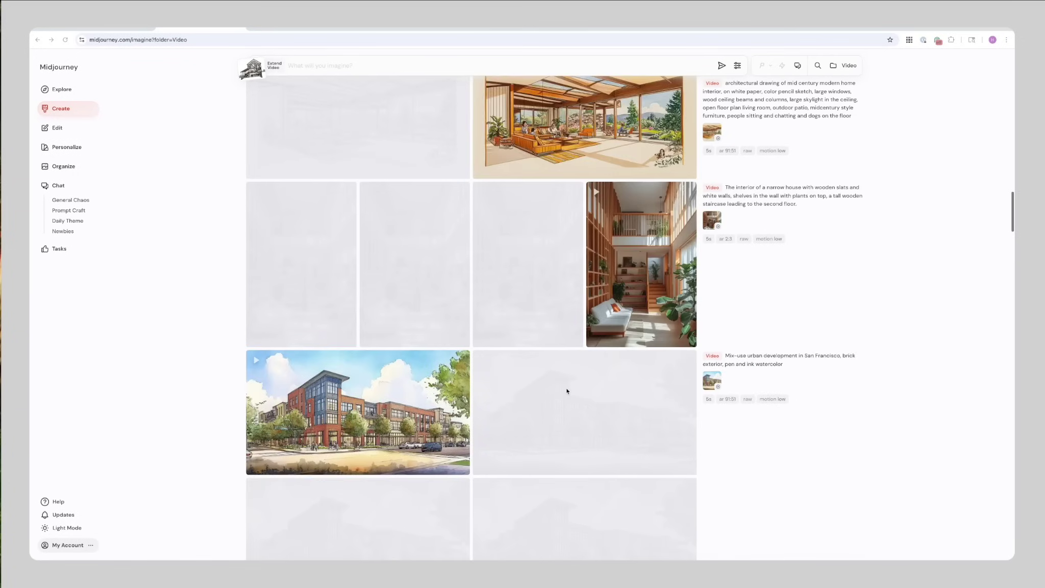
{"action": "scroll", "coordinate": [565, 380], "scroll_direction": "up", "scroll_amount": 2}
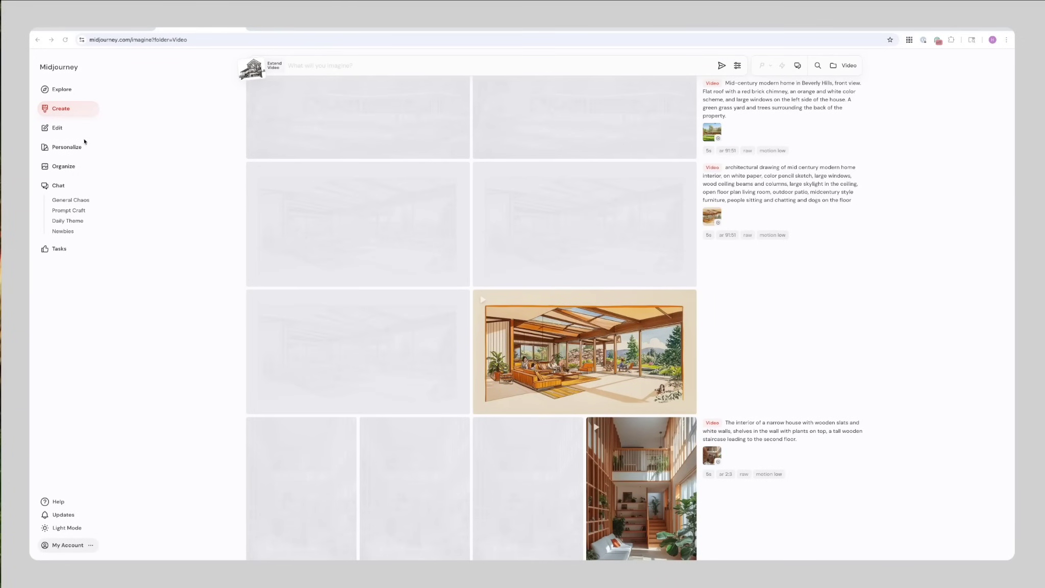
- Return to the main Create page and clear the leftover Extend Video image from the prompt
{"action": "left_click", "coordinate": [73, 113]}
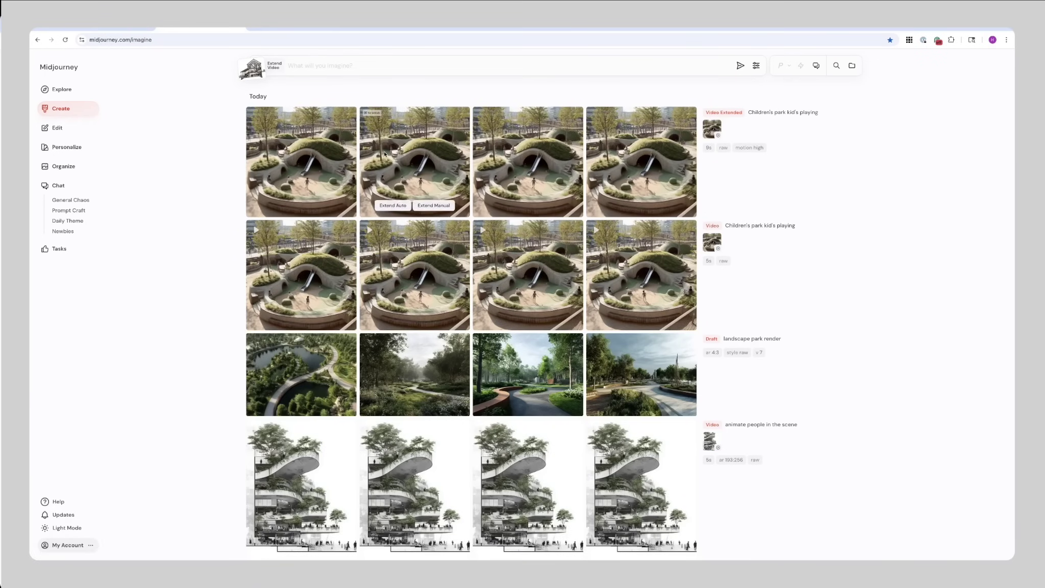
{"action": "left_click", "coordinate": [76, 112]}
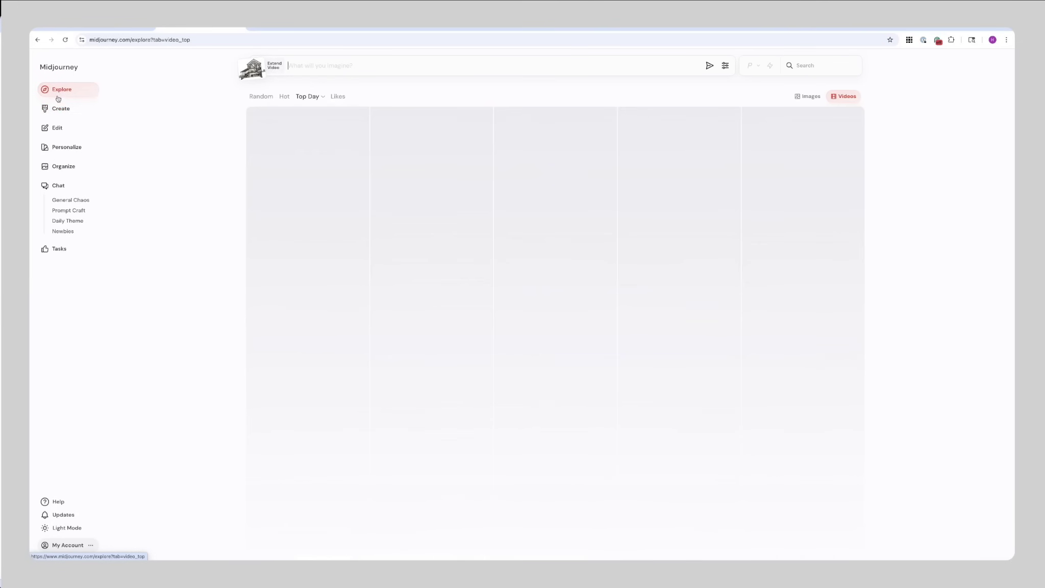
{"action": "mouse_move", "coordinate": [430, 174]}
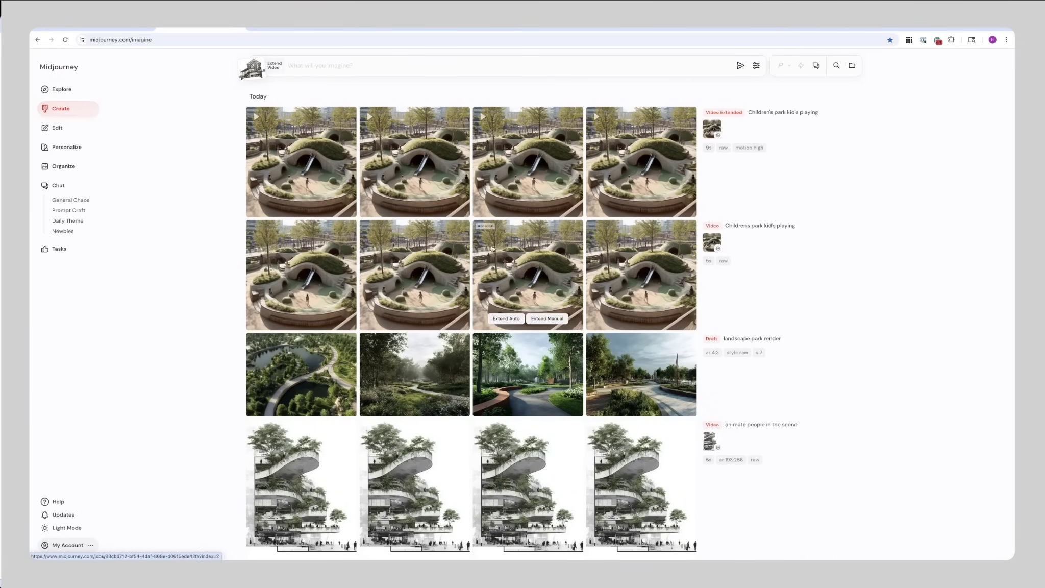
{"action": "left_click", "coordinate": [271, 66]}
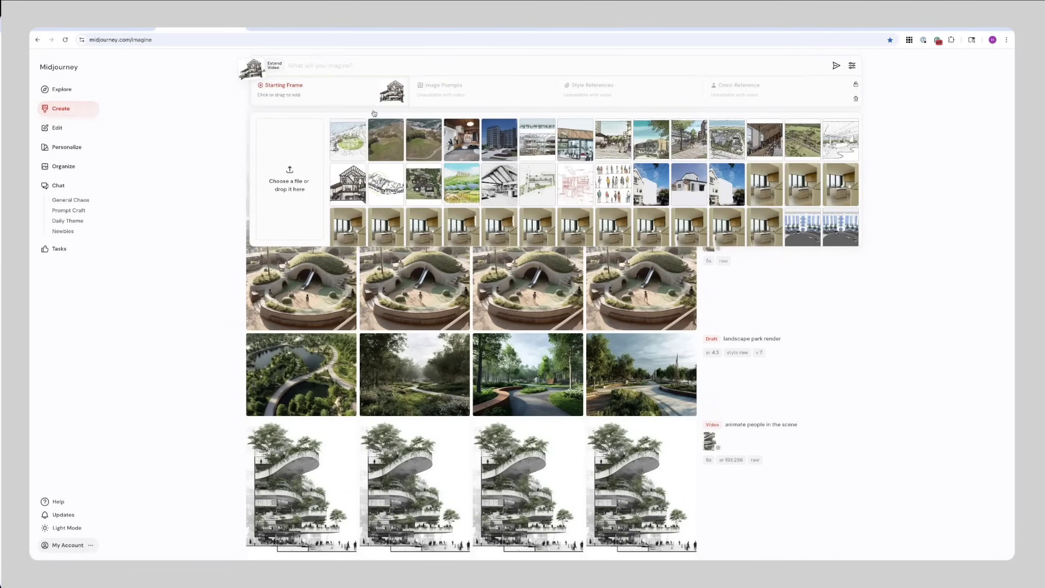
{"action": "left_click", "coordinate": [135, 109]}
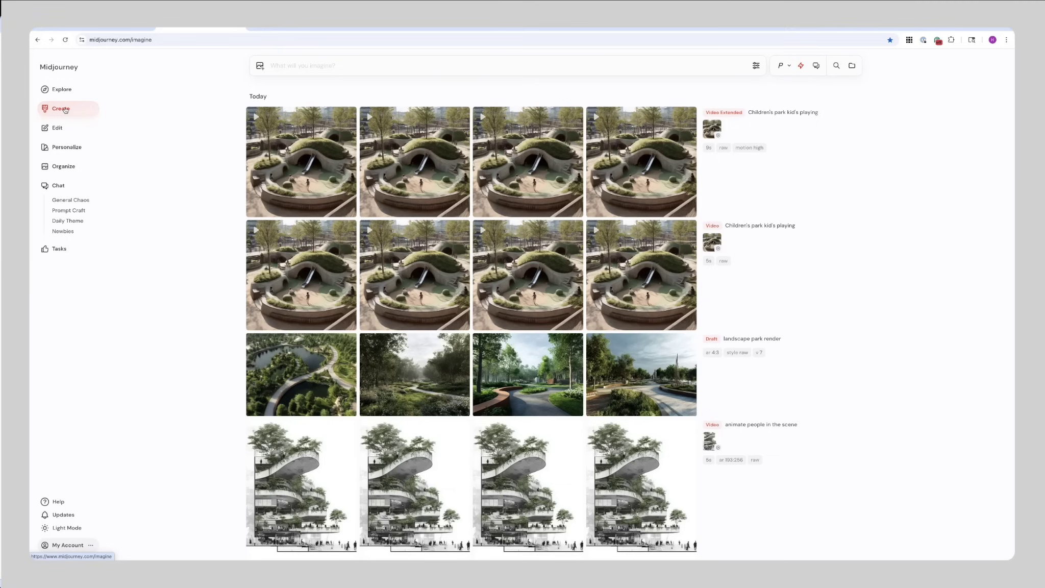
- Browse the uploaded images and set the coloured street sketch with trees and brick buildings as the video's starting frame
{"action": "left_click", "coordinate": [259, 65]}
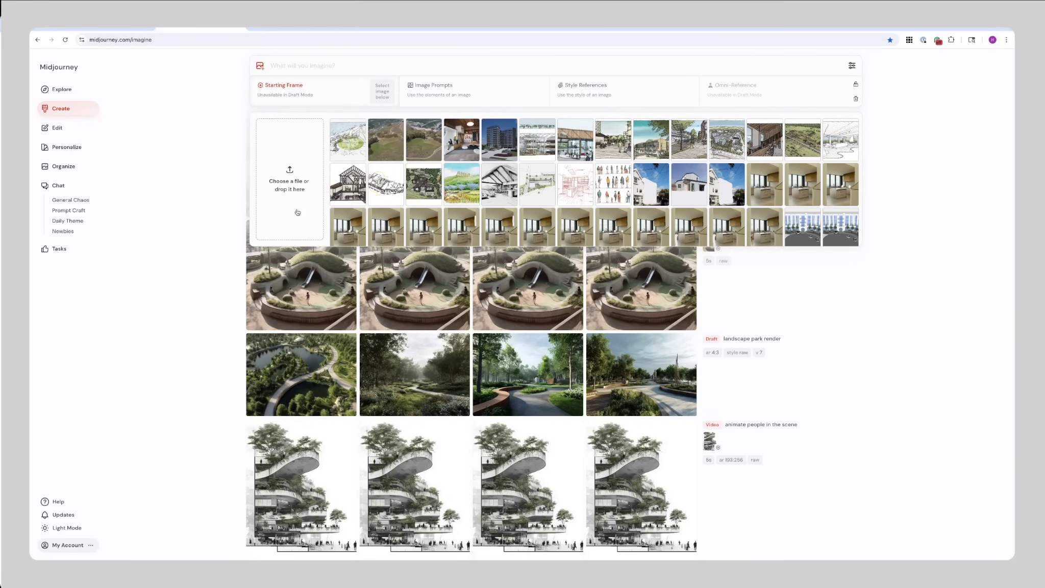
{"action": "mouse_move", "coordinate": [458, 143]}
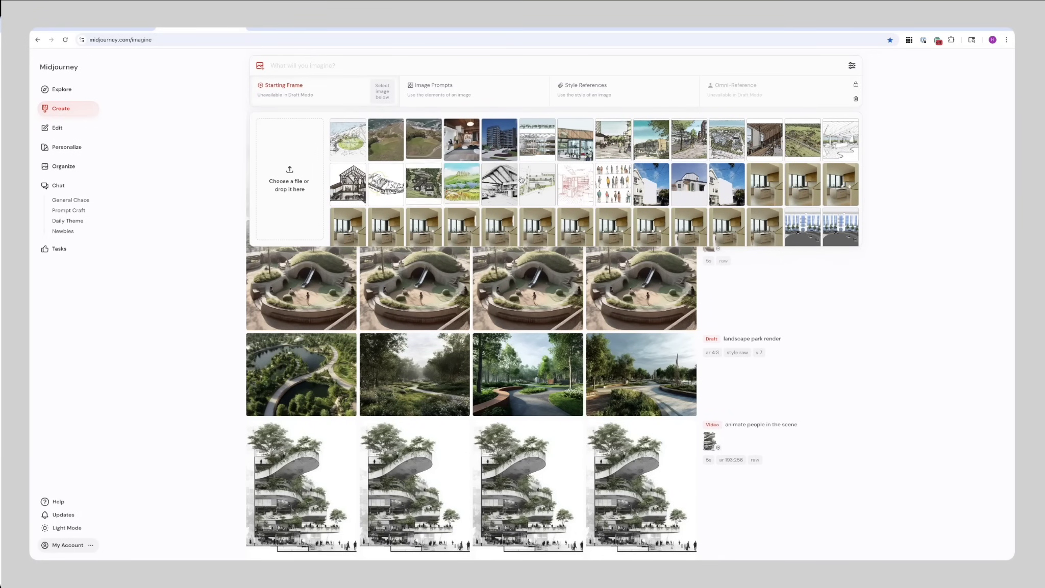
{"action": "scroll", "coordinate": [521, 184], "scroll_direction": "down", "scroll_amount": 1}
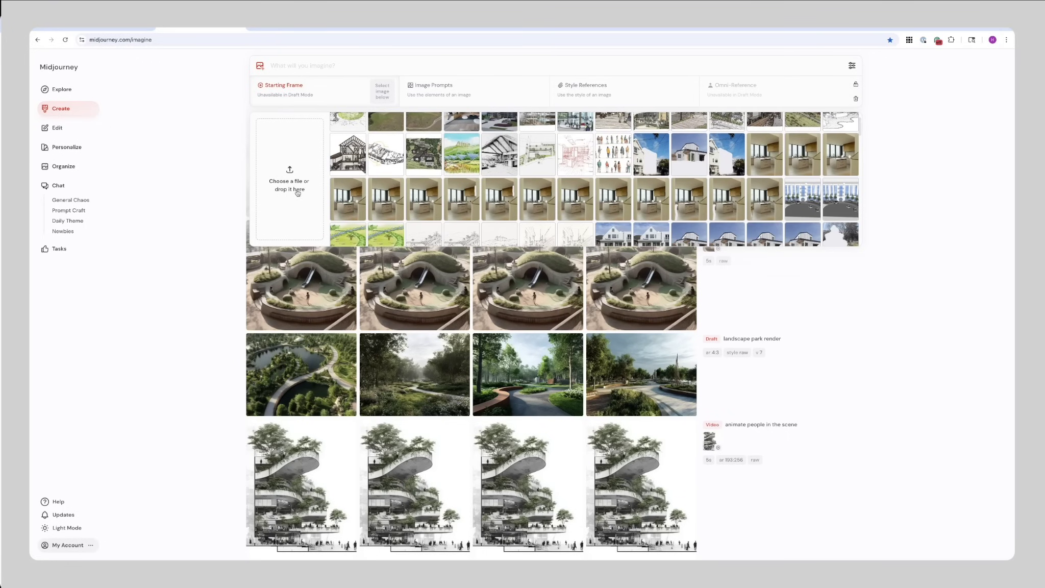
{"action": "left_click", "coordinate": [298, 191]}
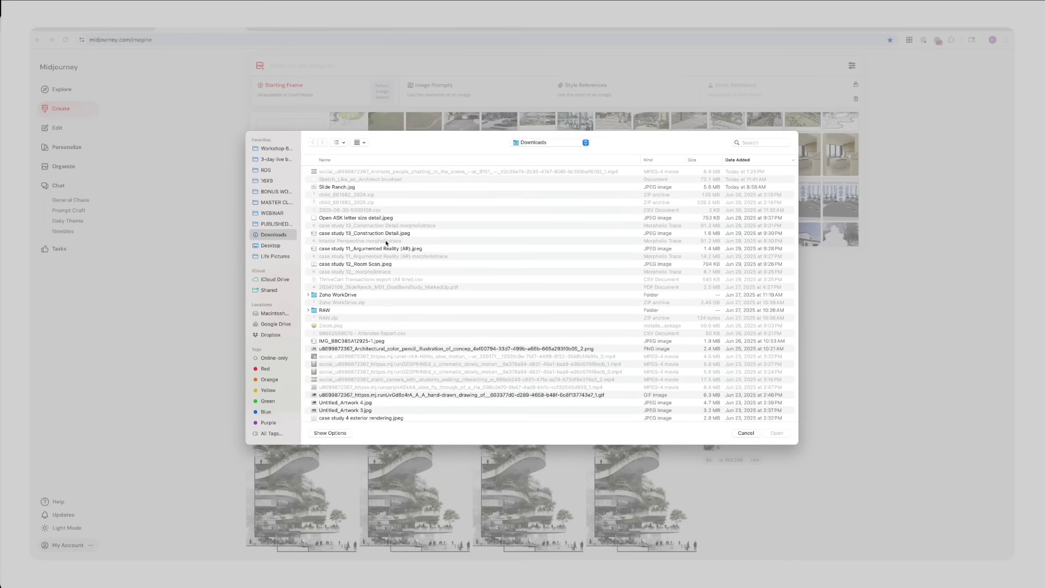
{"action": "key", "text": "Escape"}
{"action": "scroll", "coordinate": [713, 167], "scroll_direction": "down", "scroll_amount": 4}
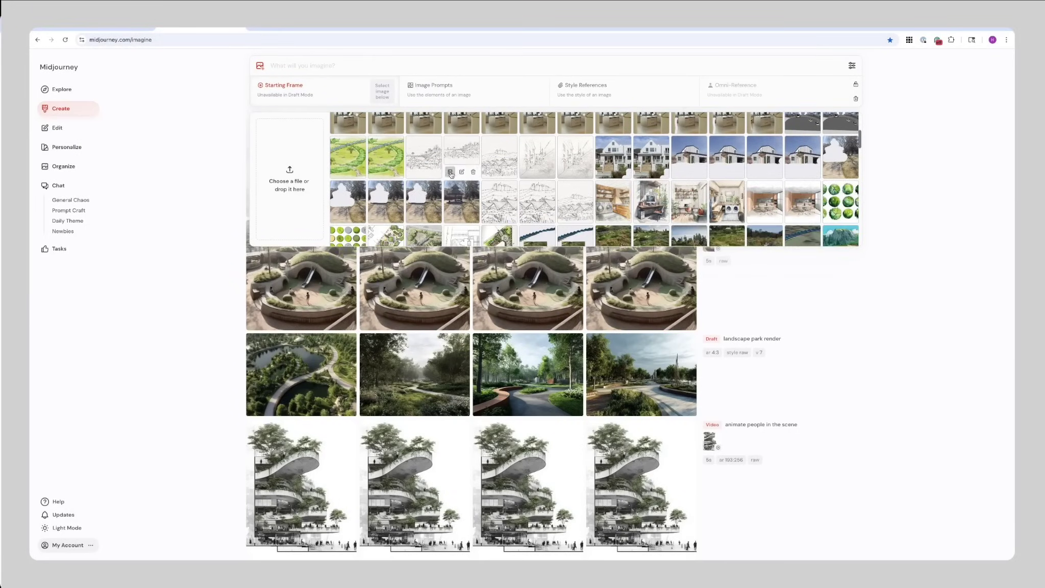
{"action": "scroll", "coordinate": [713, 167], "scroll_direction": "down", "scroll_amount": 10}
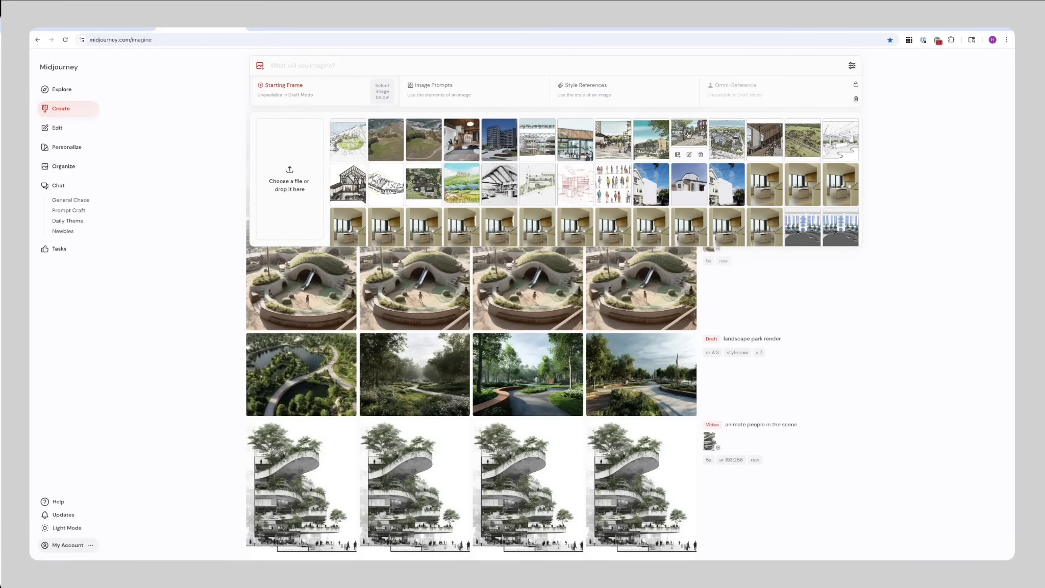
{"action": "mouse_move", "coordinate": [687, 134]}
{"action": "left_mouse_down"}
{"action": "mouse_move", "coordinate": [379, 111]}
{"action": "mouse_move", "coordinate": [320, 92]}
{"action": "left_mouse_up"}
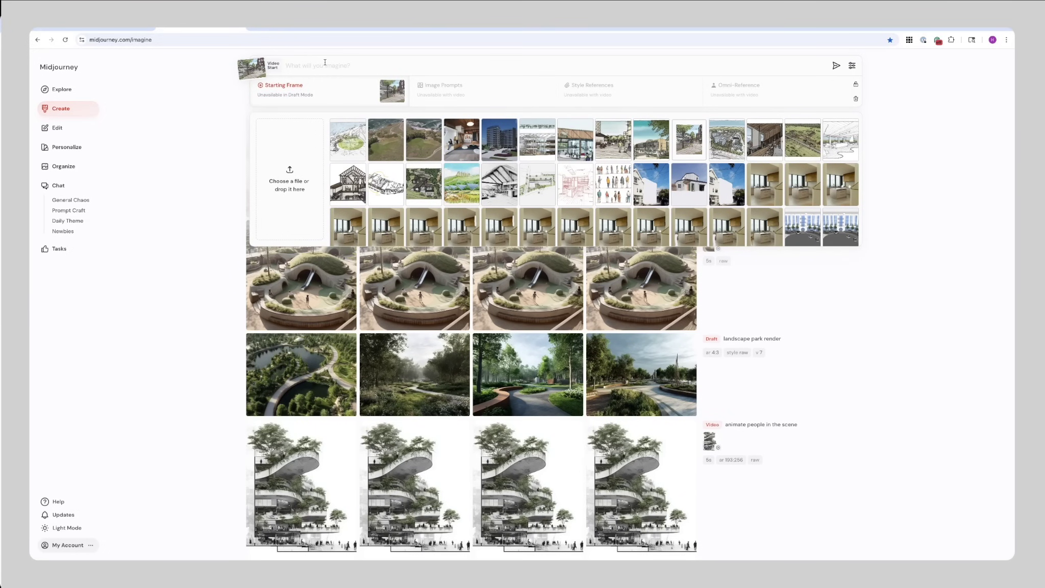
- Generate a video from the street sketch in Standard mode without a text prompt
{"action": "left_click", "coordinate": [852, 65]}
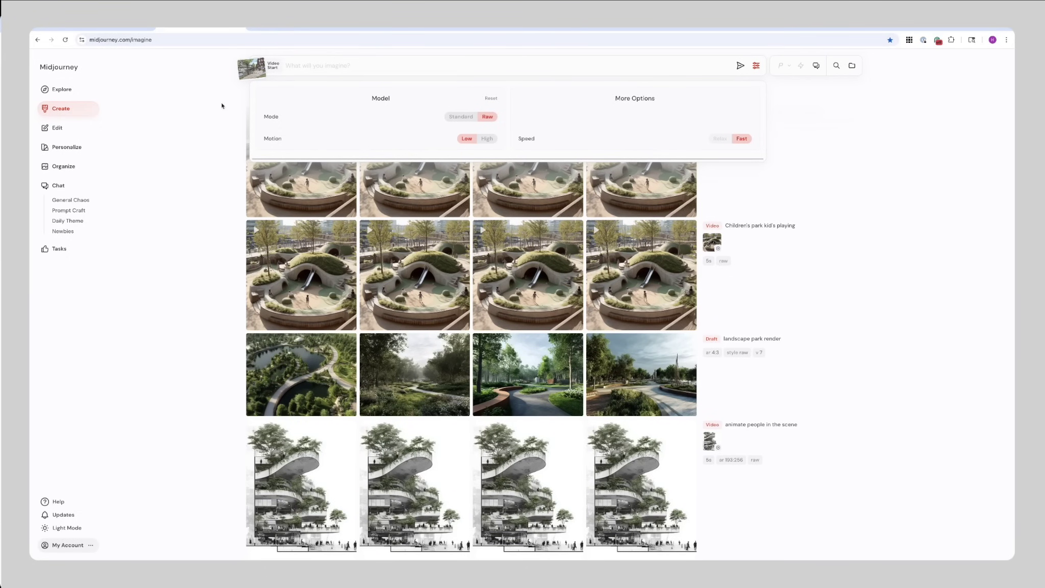
{"action": "left_click", "coordinate": [360, 67]}
{"action": "key", "text": "Return"}
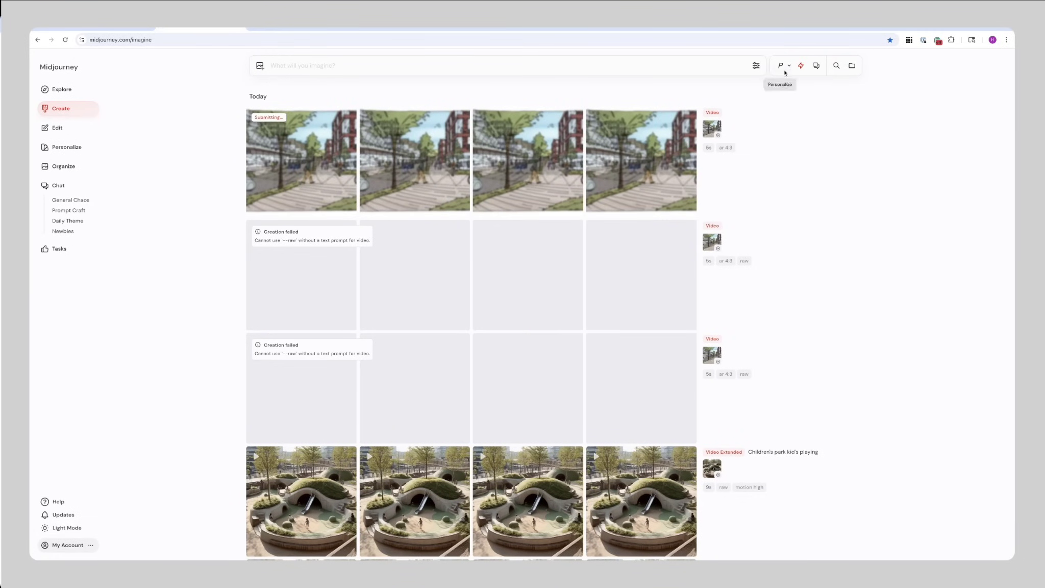
{"action": "mouse_move", "coordinate": [769, 174]}
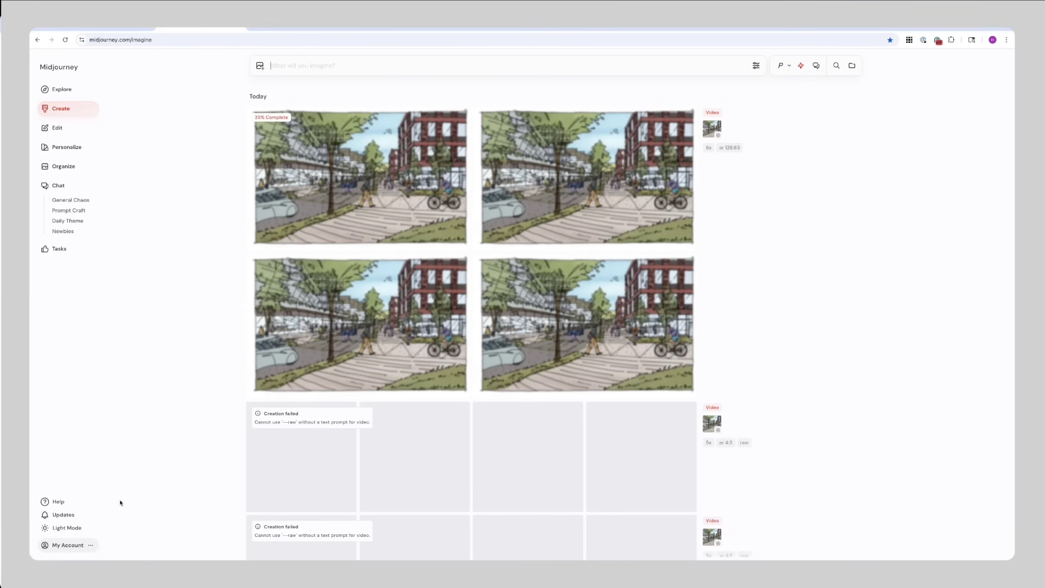
- Review the Basic Plan's image limit, remaining fast hours and the option to buy more on the subscription page
{"action": "left_click", "coordinate": [93, 546]}
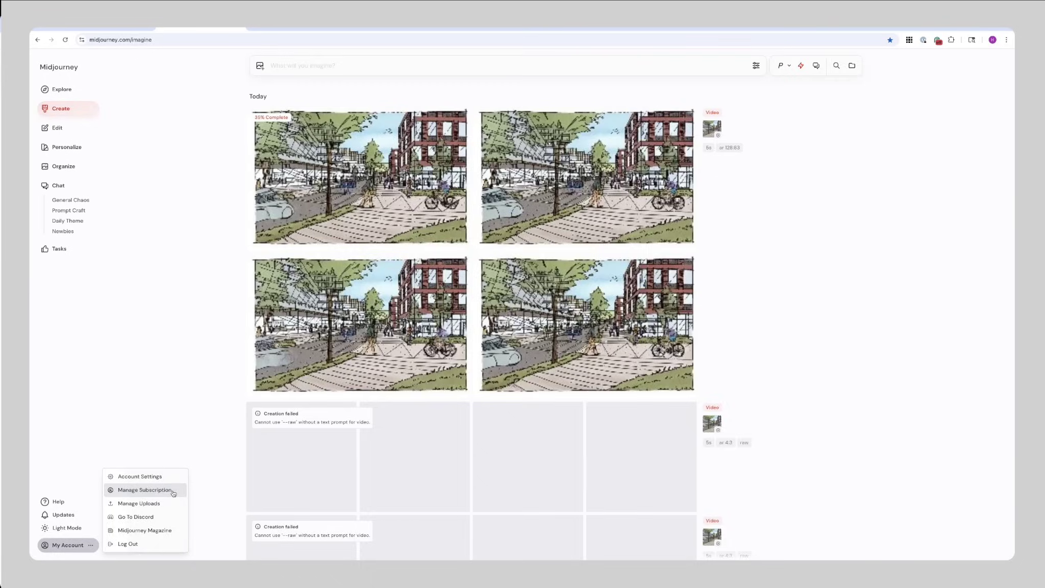
{"action": "left_click", "coordinate": [140, 489]}
{"action": "scroll", "coordinate": [359, 411], "scroll_direction": "down", "scroll_amount": 1}
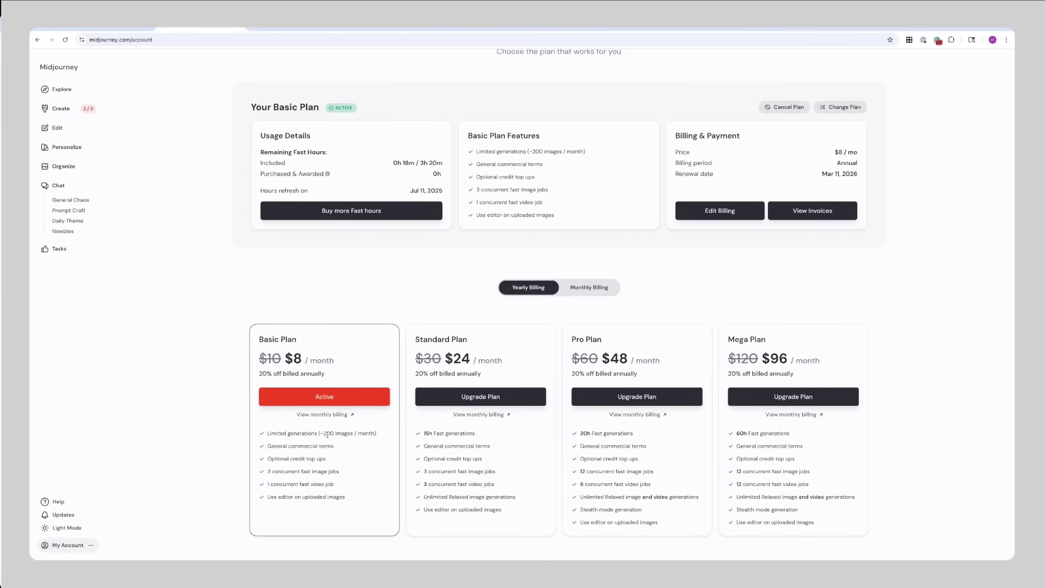
{"action": "left_click_drag", "start_coordinate": [321, 433], "coordinate": [378, 436]}
{"action": "left_click", "coordinate": [427, 270]}
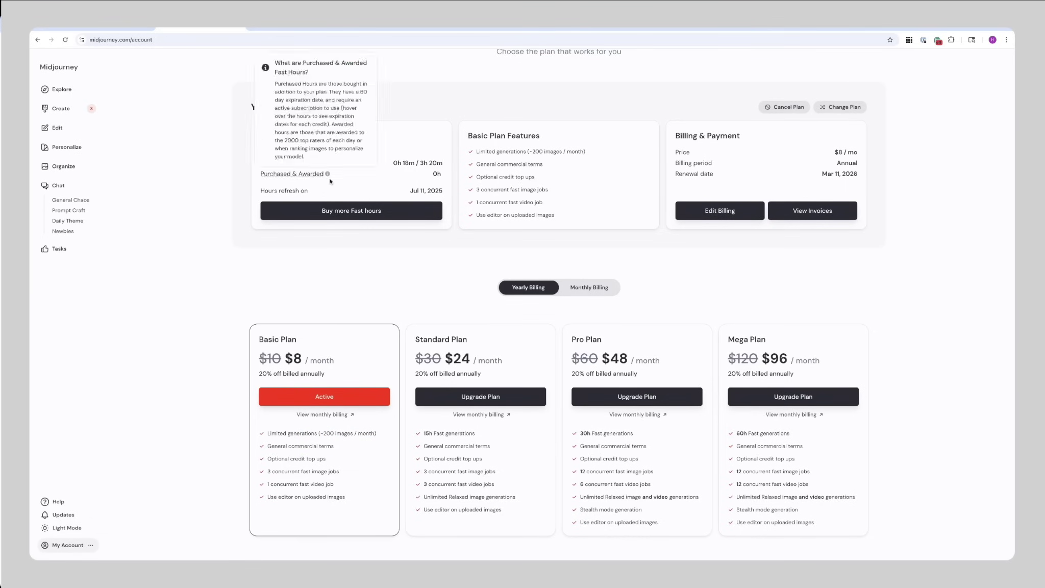
{"action": "left_click", "coordinate": [350, 209]}
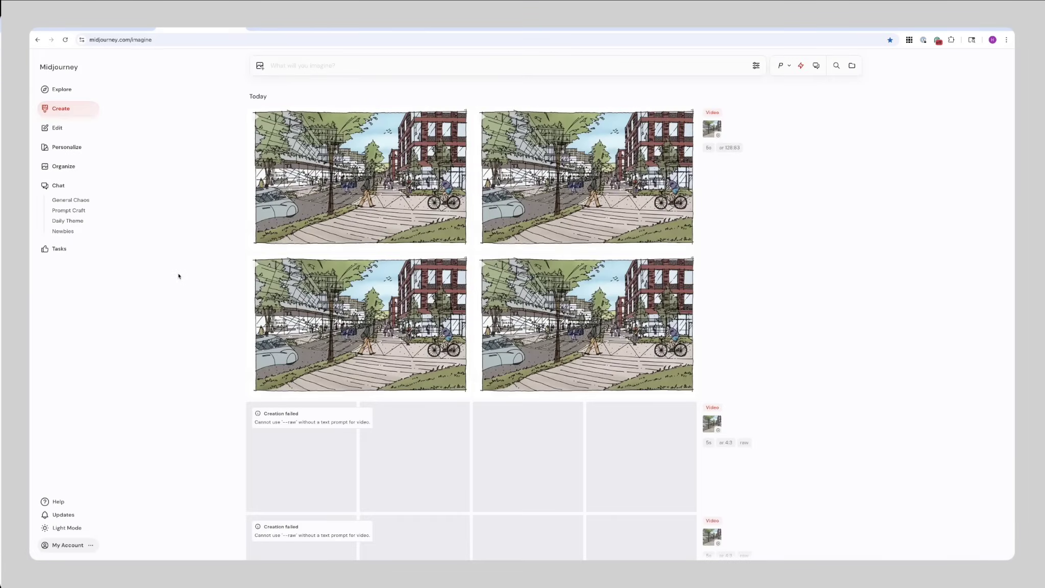
- Watch several variations of the animated street sketch at full size and return to the creation grid
{"action": "left_click", "coordinate": [312, 224]}
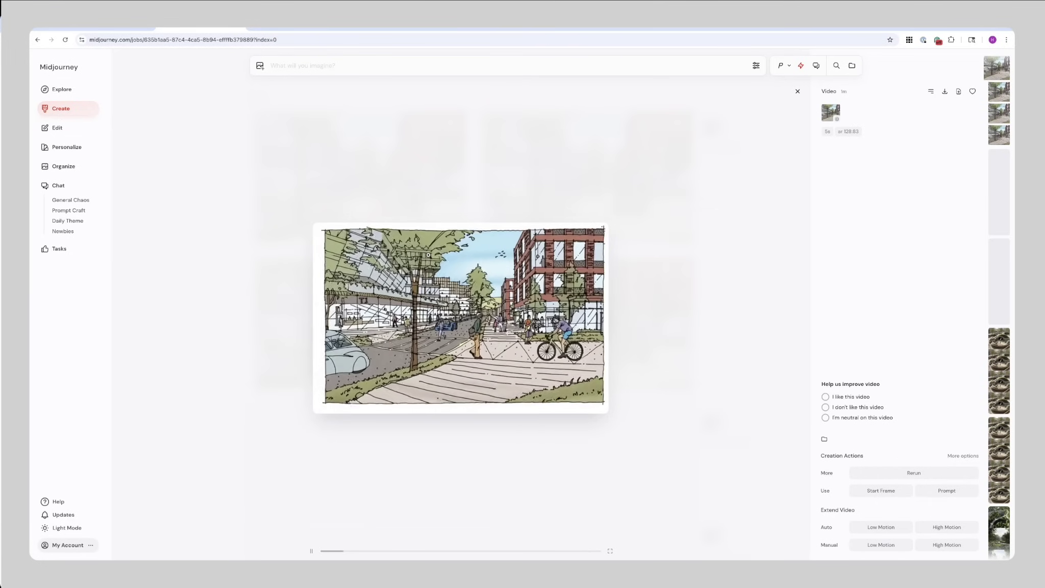
{"action": "key", "text": "Escape"}
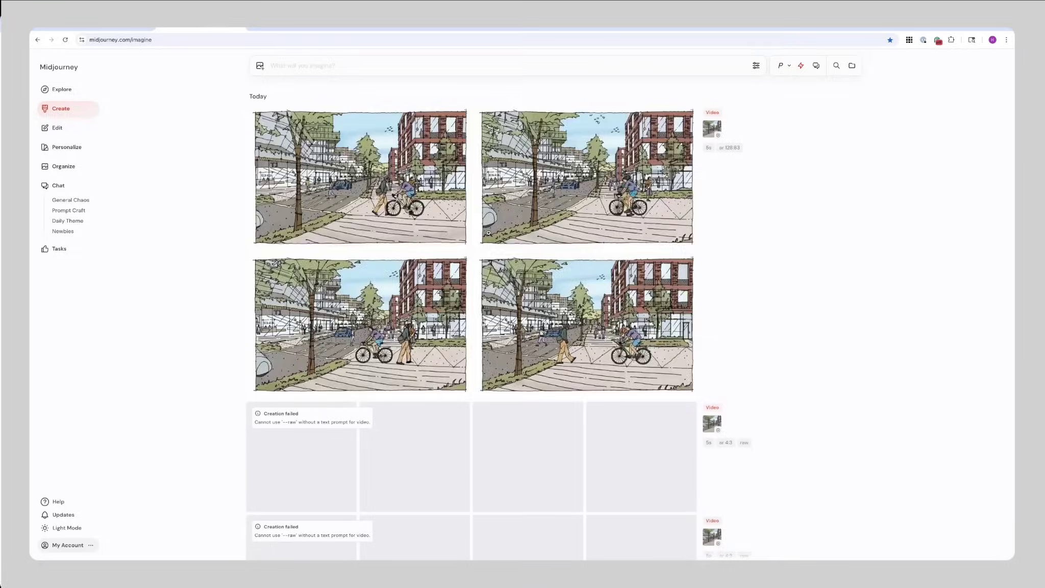
{"action": "left_click", "coordinate": [606, 180]}
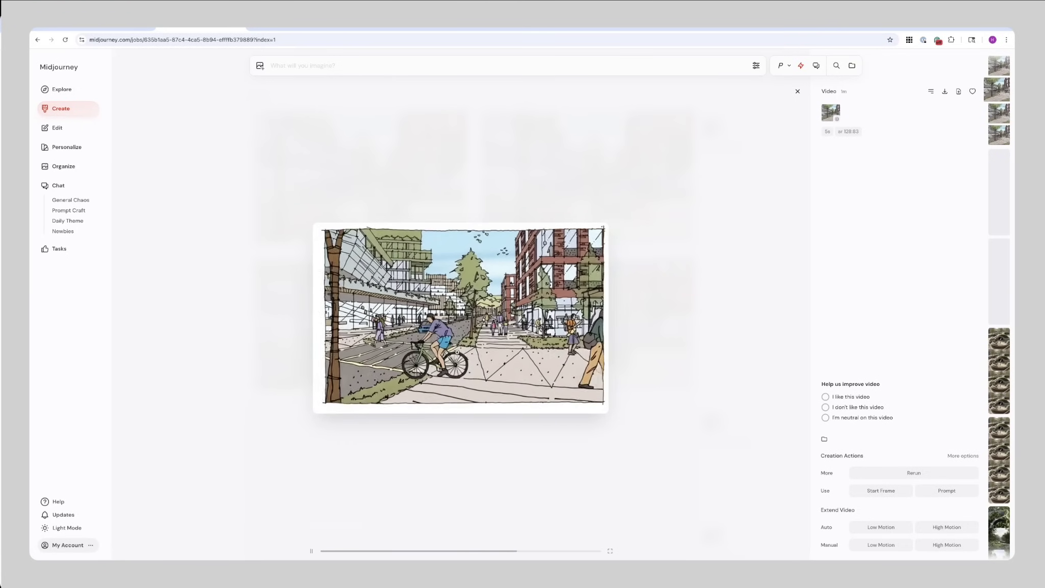
{"action": "key", "text": "Escape"}
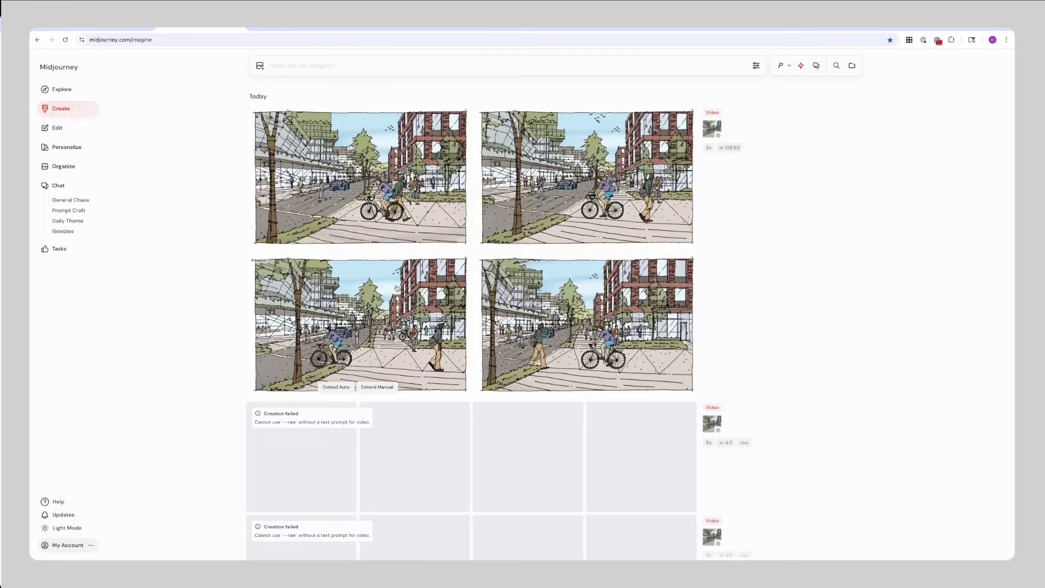
{"action": "left_click", "coordinate": [389, 290]}
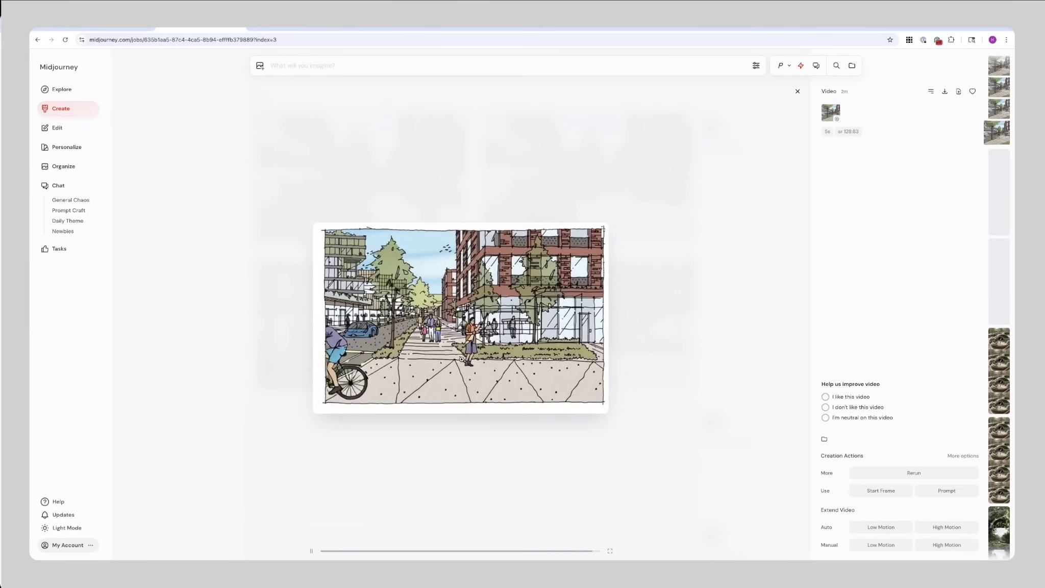
{"action": "left_click", "coordinate": [160, 337]}
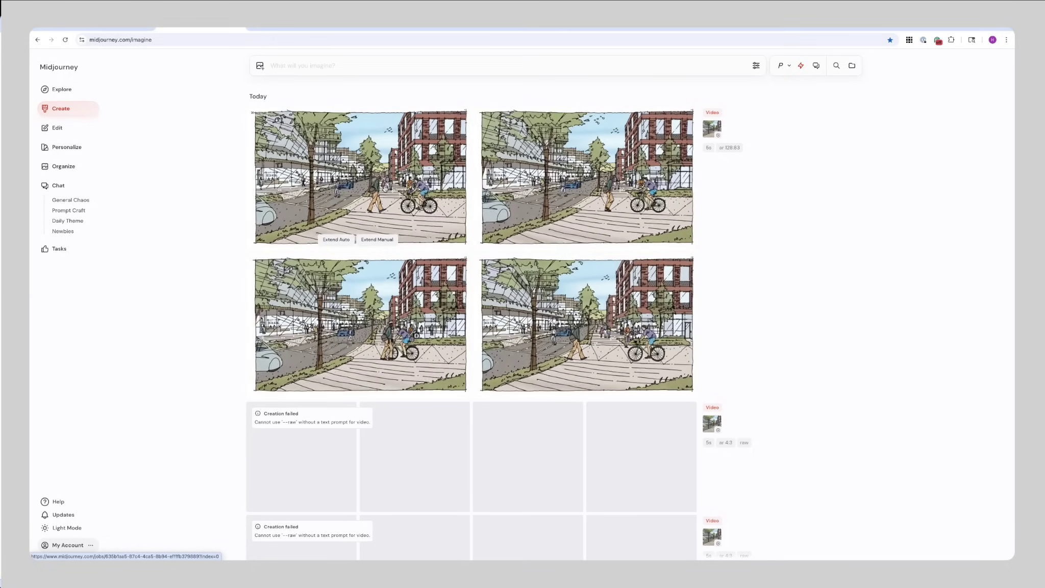
- Download the first street sketch video variation and play the MP4 from the Downloads folder in QuickTime Player
{"action": "left_click", "coordinate": [383, 157]}
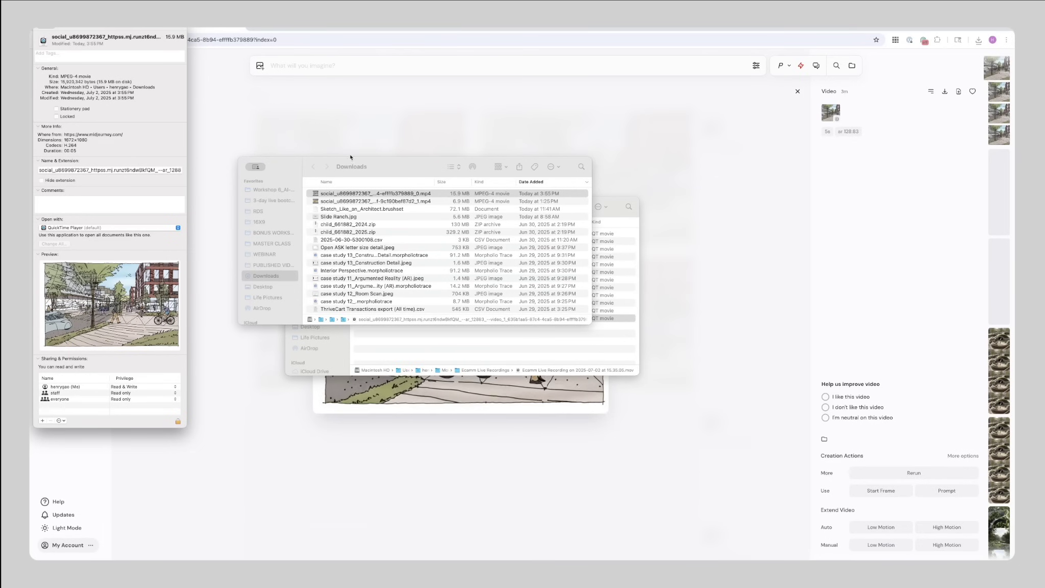
{"action": "left_click", "coordinate": [408, 195]}
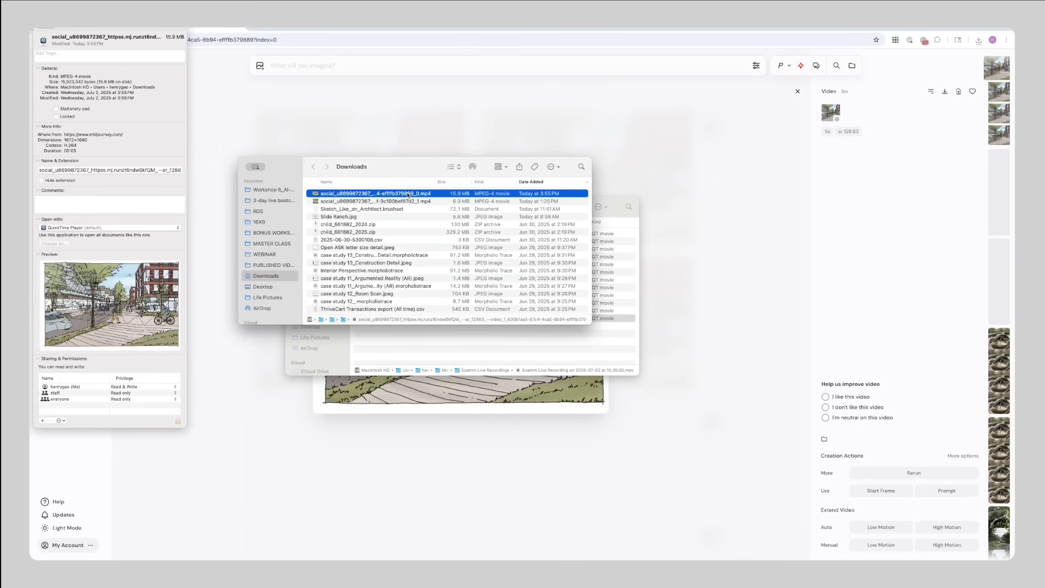
{"action": "double_click", "coordinate": [387, 196]}
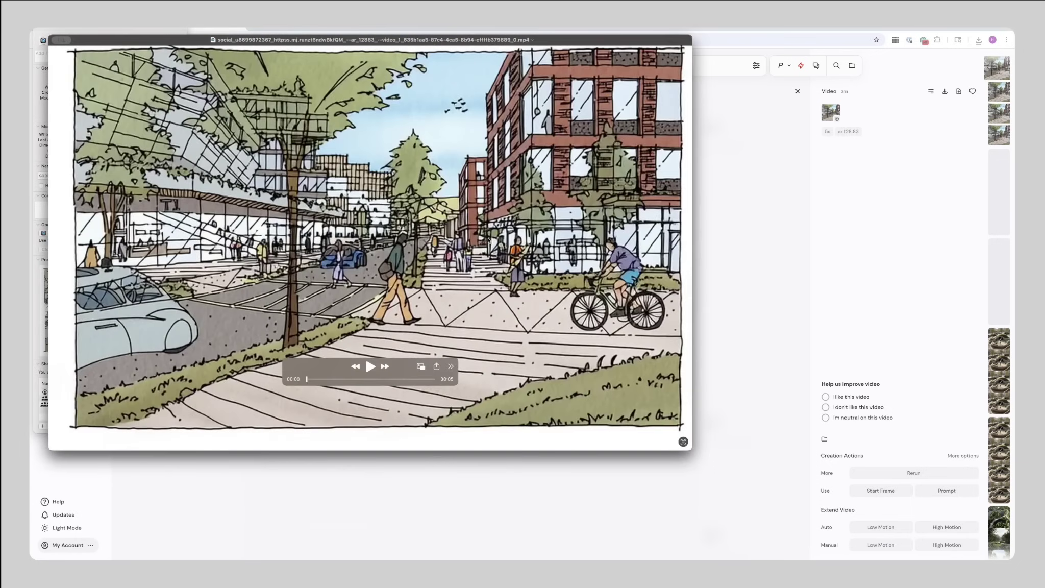
{"action": "key", "text": "space"}
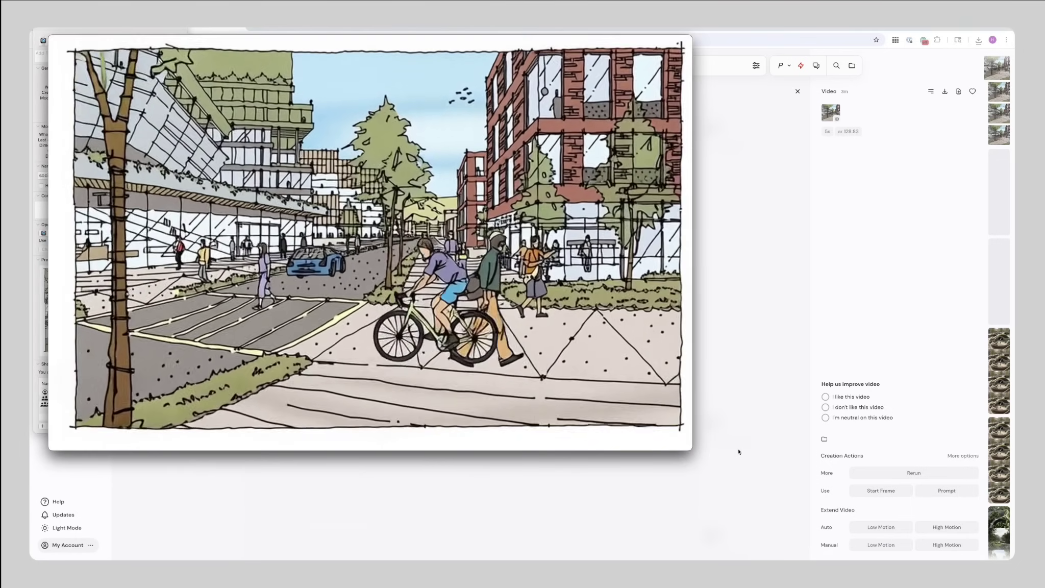
- Shrink the QuickTime video window and move it over the Downloads folder window to check playback at a smaller size
{"action": "left_click_drag", "start_coordinate": [691, 450], "coordinate": [427, 273]}
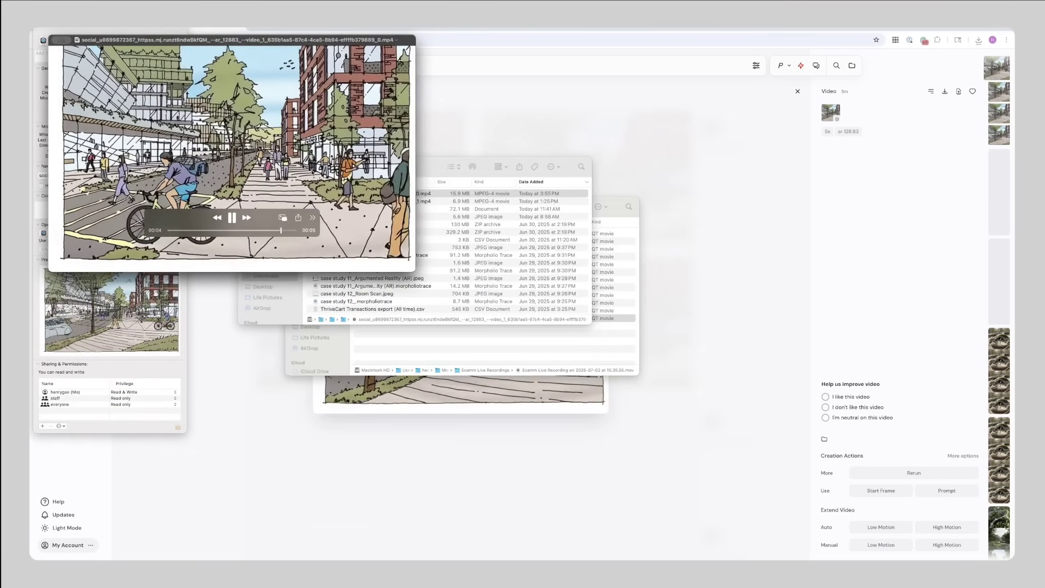
{"action": "left_click_drag", "start_coordinate": [298, 169], "coordinate": [615, 303]}
{"action": "left_click_drag", "start_coordinate": [736, 400], "coordinate": [613, 353]}
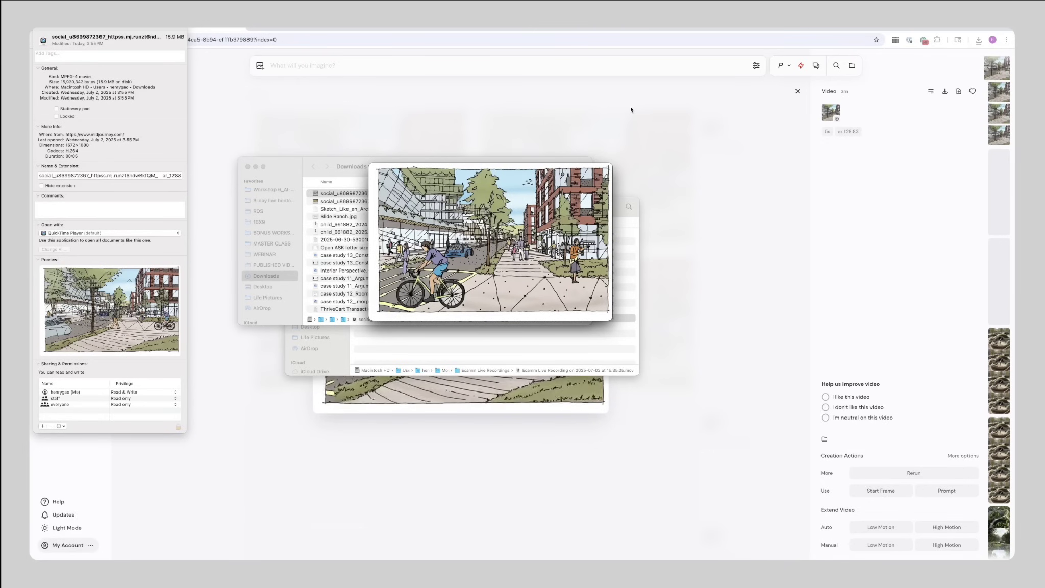
- Enlarge the QuickTime video window to check playback at a larger size and return to the Midjourney video page
{"action": "mouse_move", "coordinate": [537, 254]}
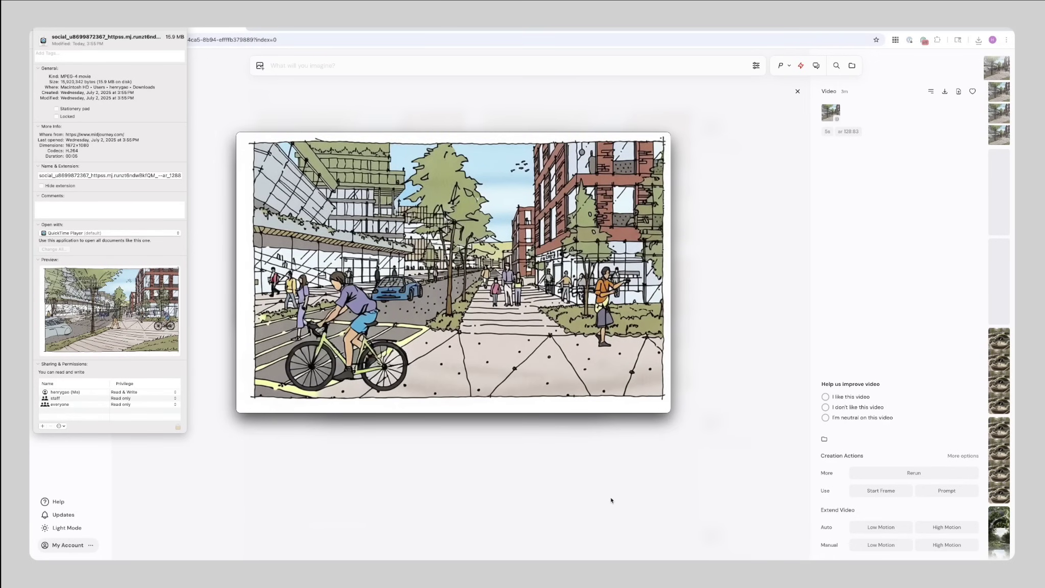
{"action": "mouse_move", "coordinate": [593, 357]}
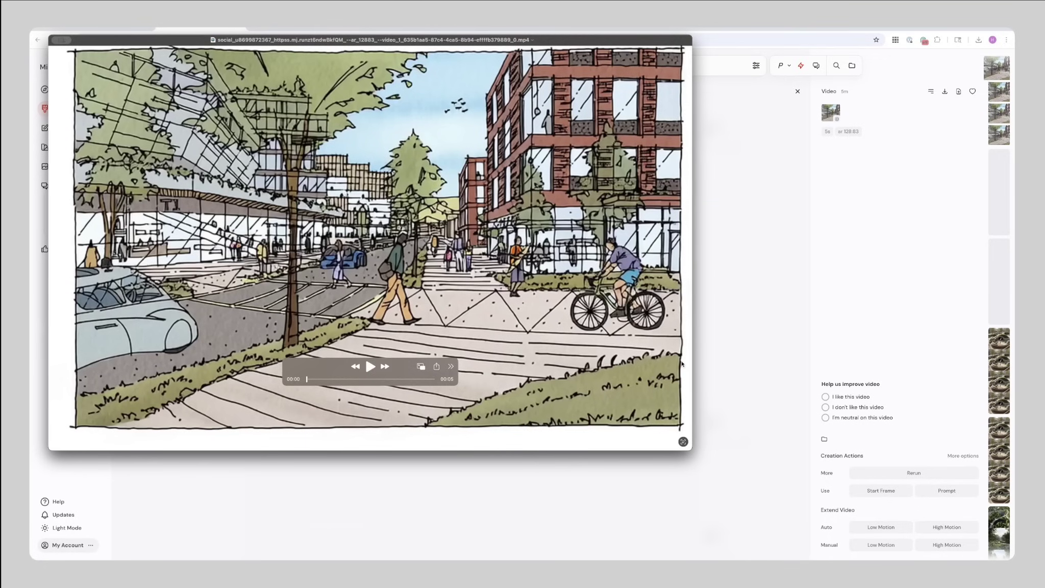
{"action": "left_click", "coordinate": [756, 297]}
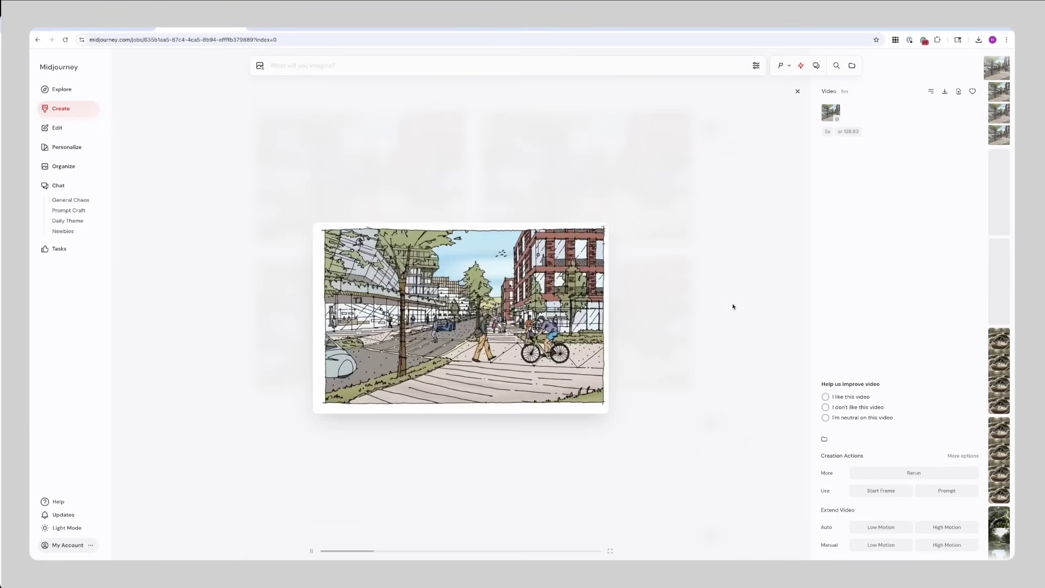
- Extend the street sketch video manually with low motion and the prompt "Cars driving off into the distance", and return to the creation grid
{"action": "left_click", "coordinate": [904, 545]}
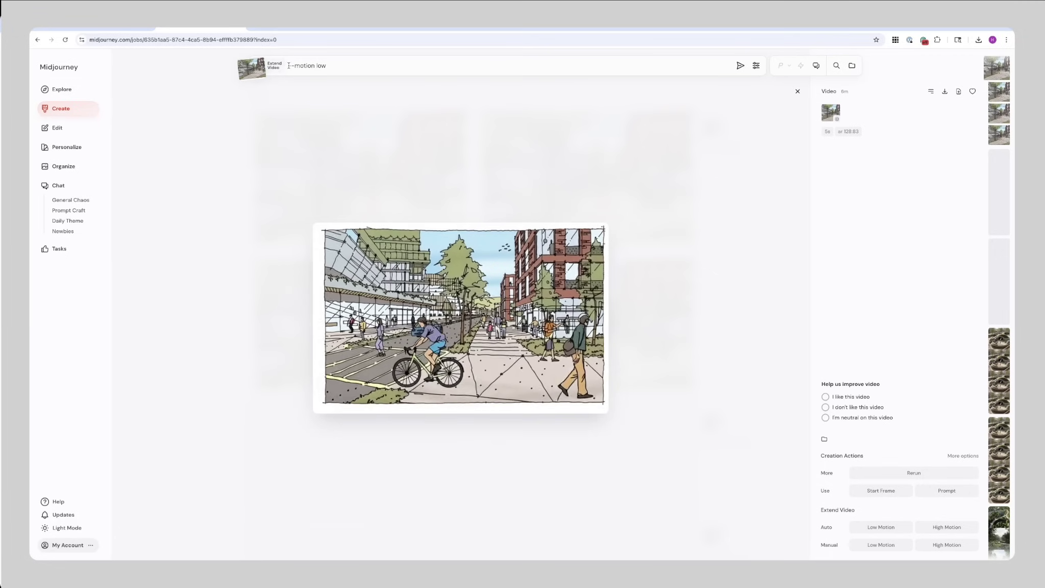
{"action": "type", "text": "Cars driving off "}
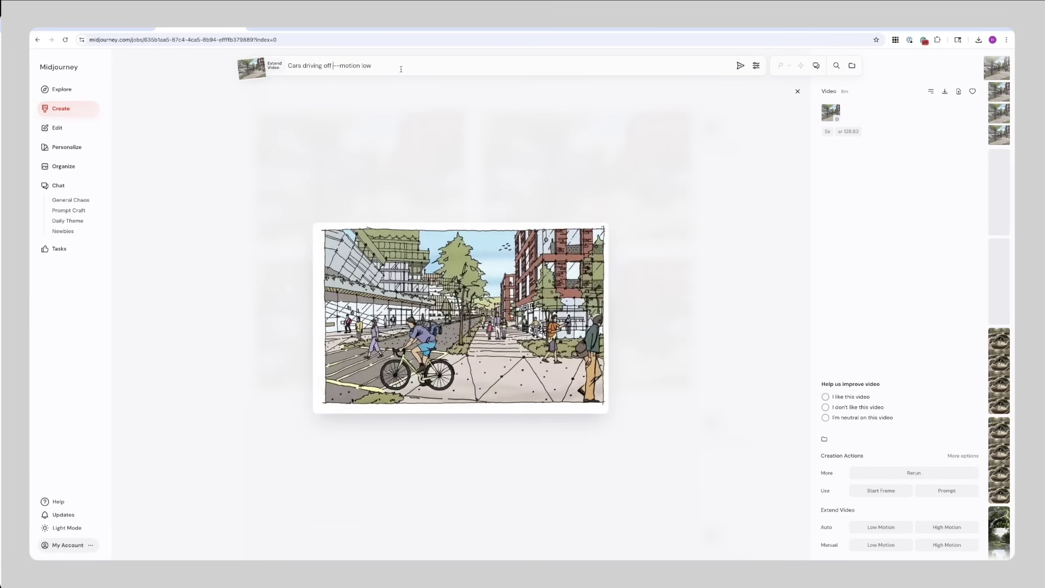
{"action": "type", "text": "into the distan"}
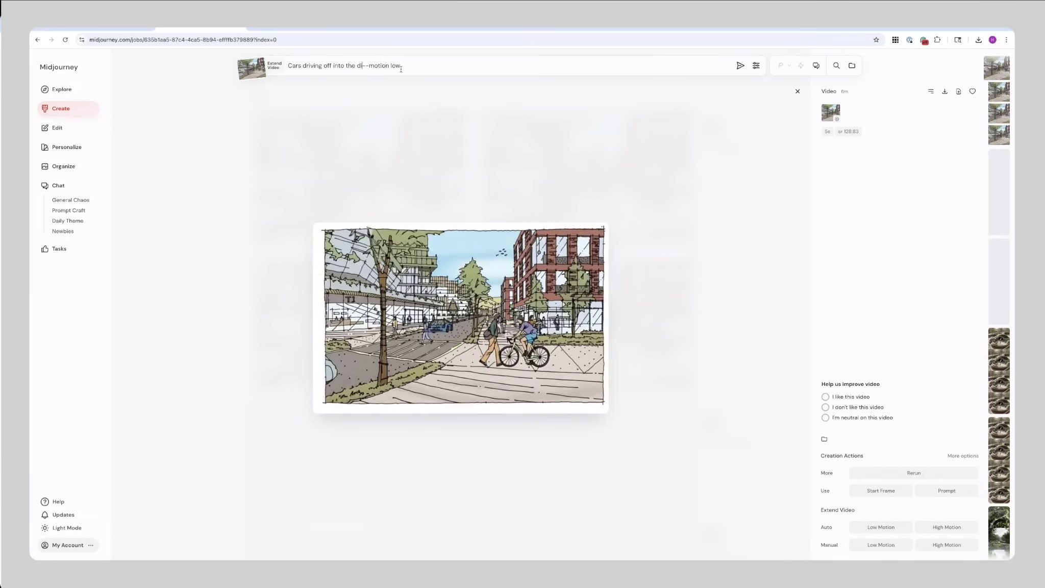
{"action": "type", "text": "ce"}
{"action": "key", "text": "Return"}
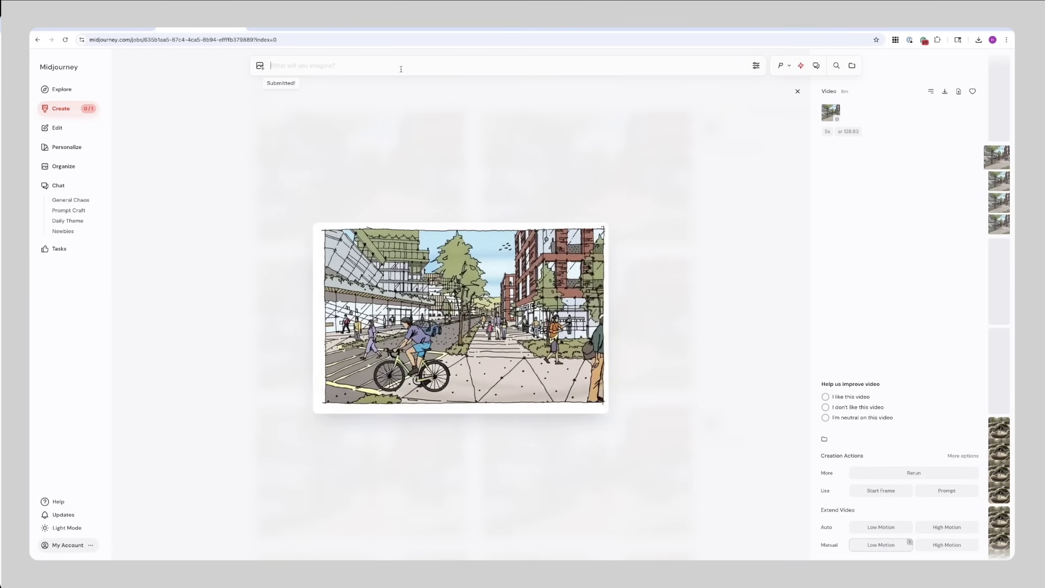
{"action": "key", "text": "Escape"}
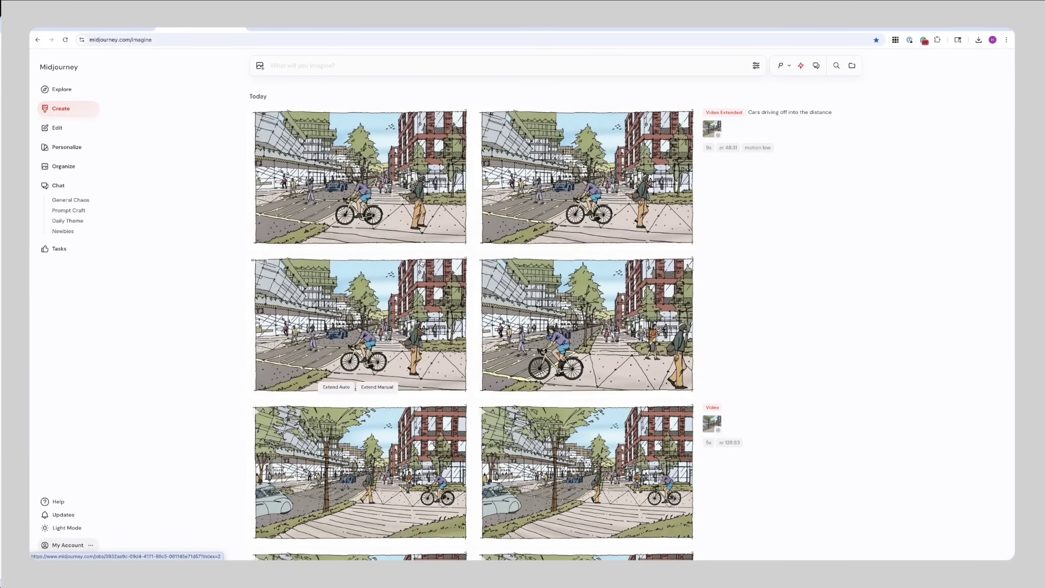
- Watch the extended street sketch video variations at full size, skipping ahead to the extended part of the third one
{"action": "left_click", "coordinate": [392, 209]}
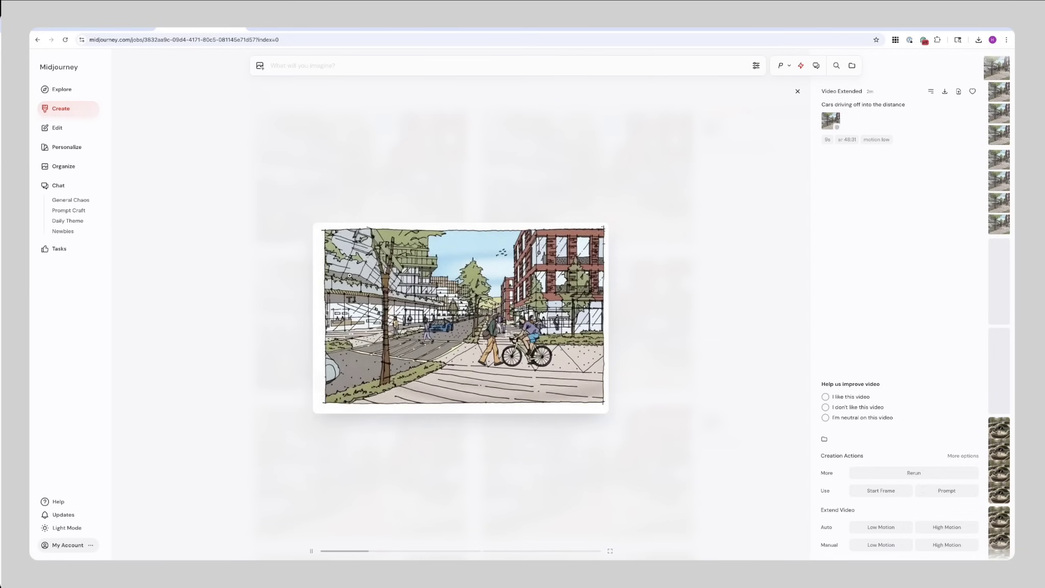
{"action": "left_click", "coordinate": [619, 244]}
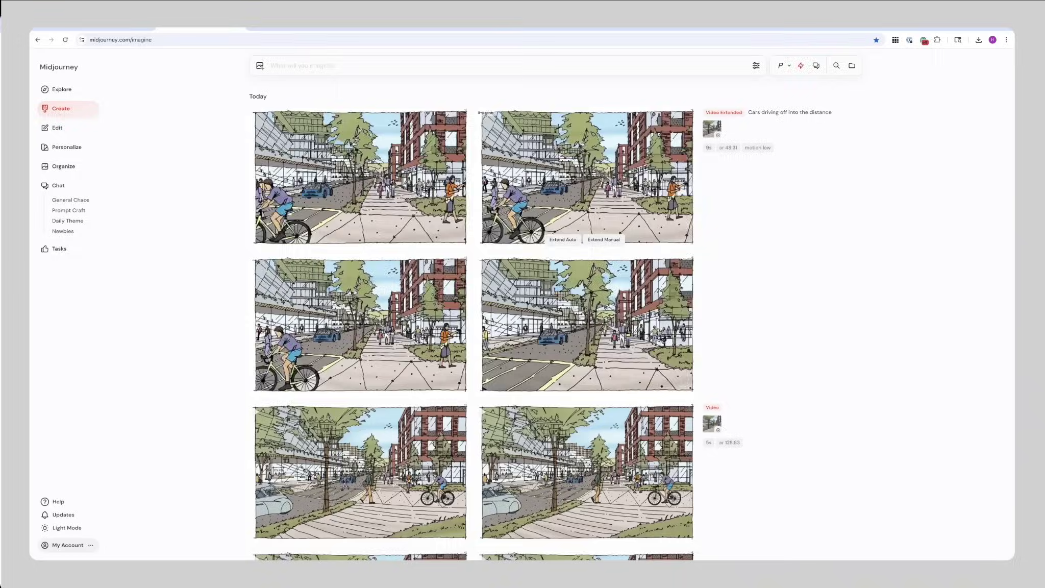
{"action": "left_click", "coordinate": [619, 244]}
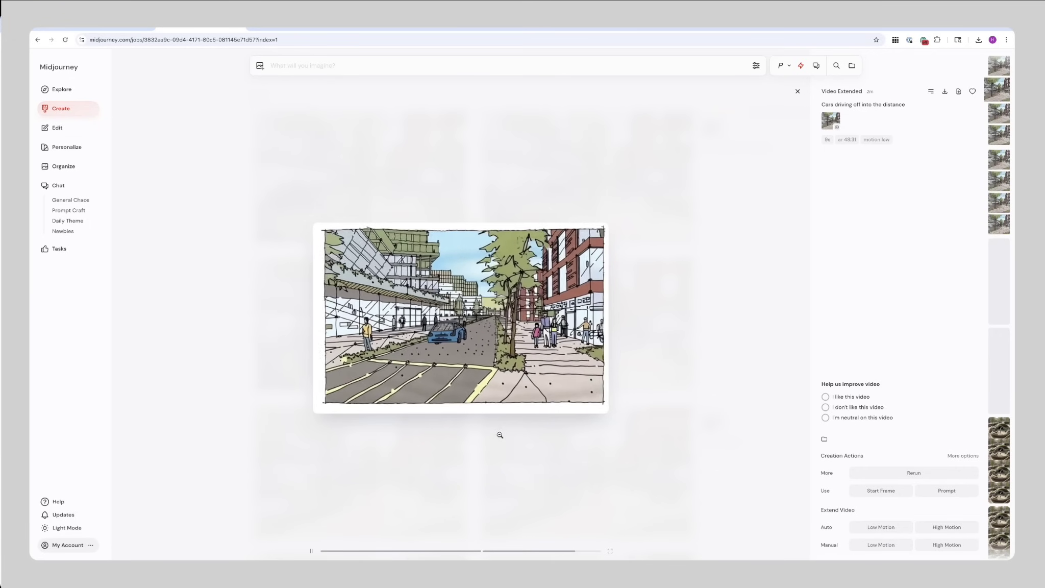
{"action": "key", "text": "Right"}
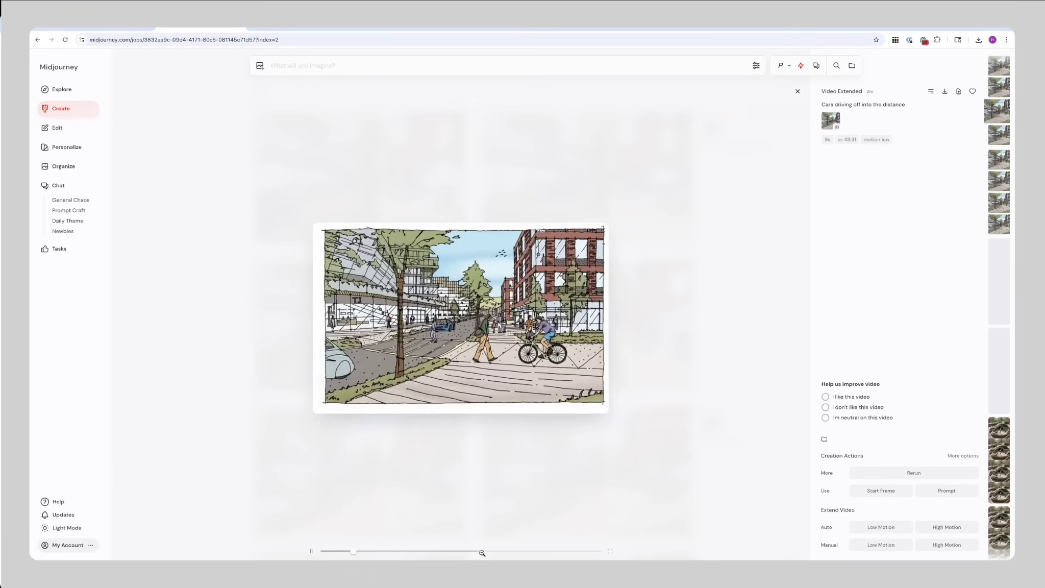
{"action": "left_click", "coordinate": [488, 552]}
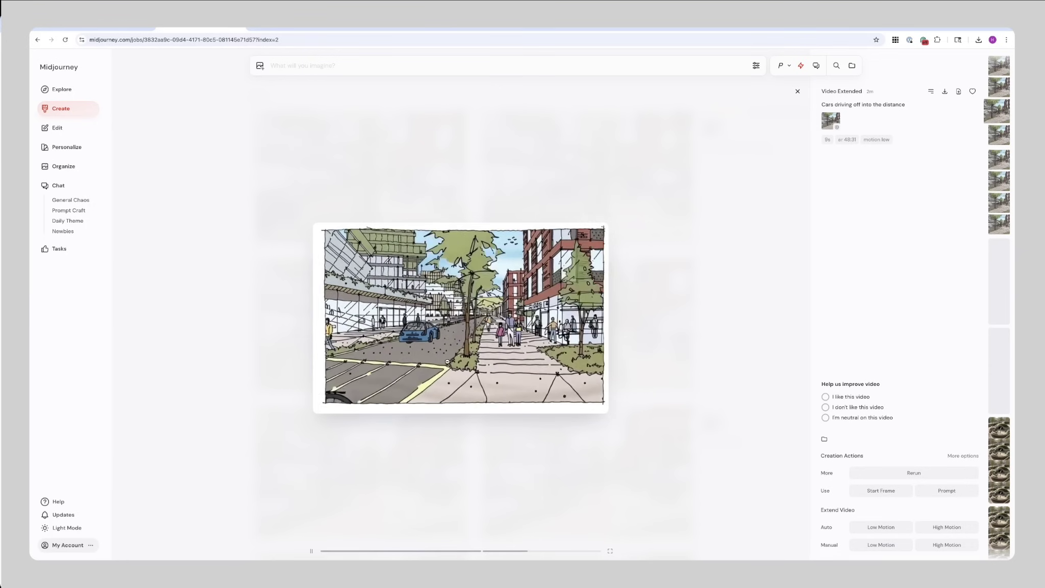
{"action": "key", "text": "Right"}
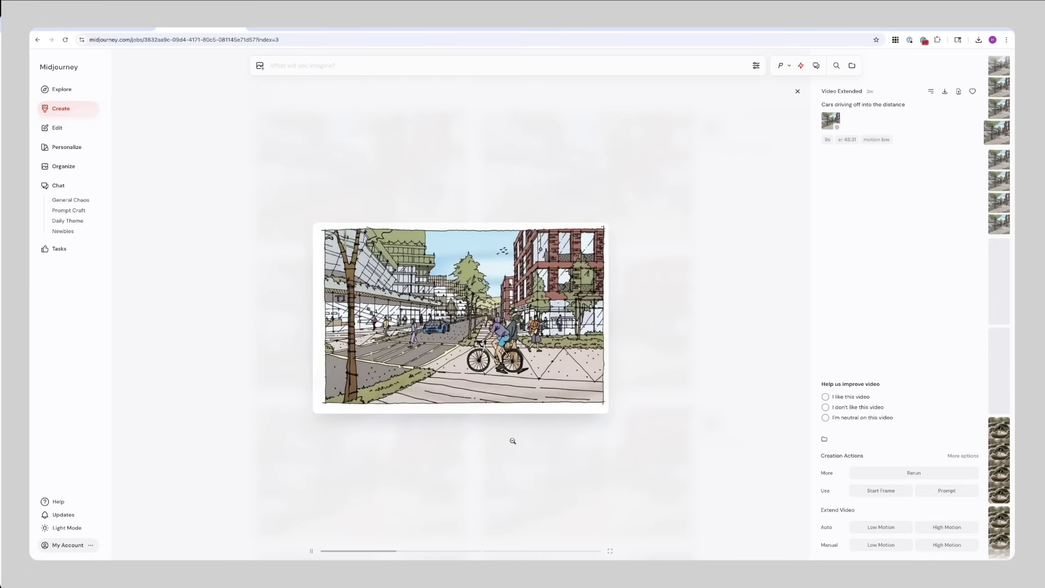
{"action": "left_click", "coordinate": [483, 427]}
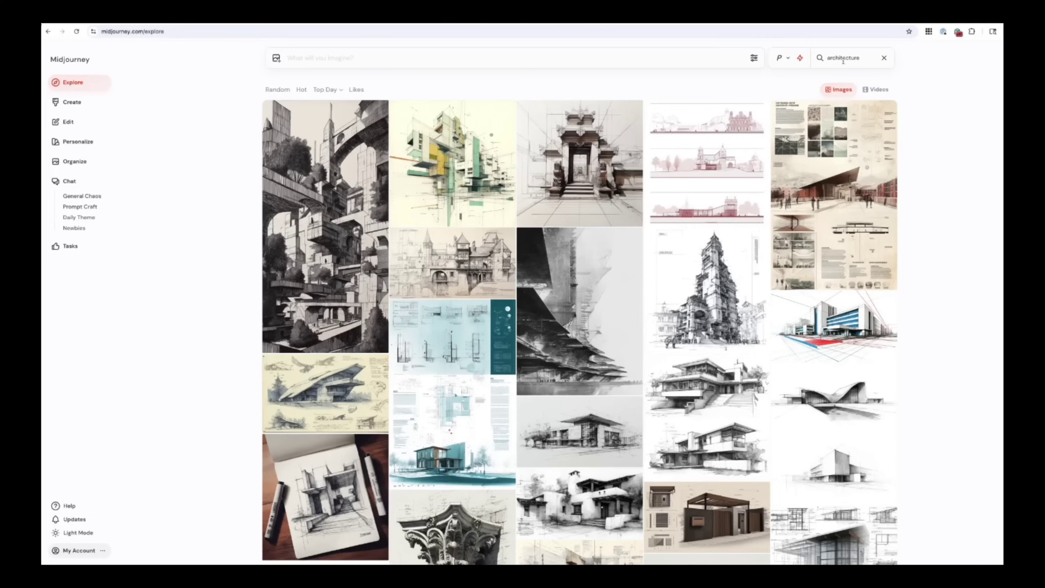
- Browse the architecture image results on the Explore page and open the minimal illustration of teal staircases with people
{"action": "scroll", "coordinate": [902, 297], "scroll_direction": "down", "scroll_amount": 6}
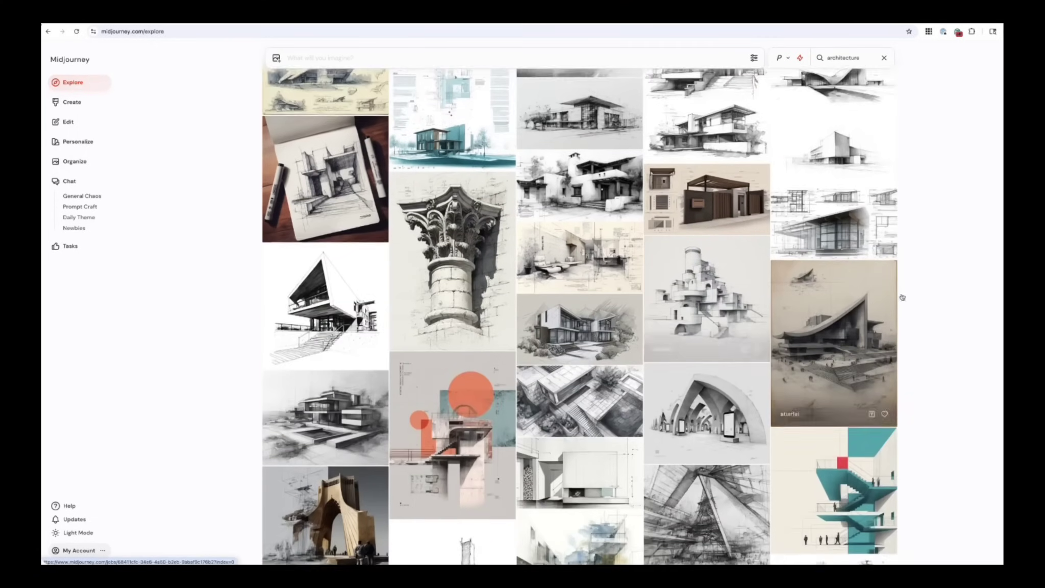
{"action": "scroll", "coordinate": [902, 296], "scroll_direction": "down", "scroll_amount": 4}
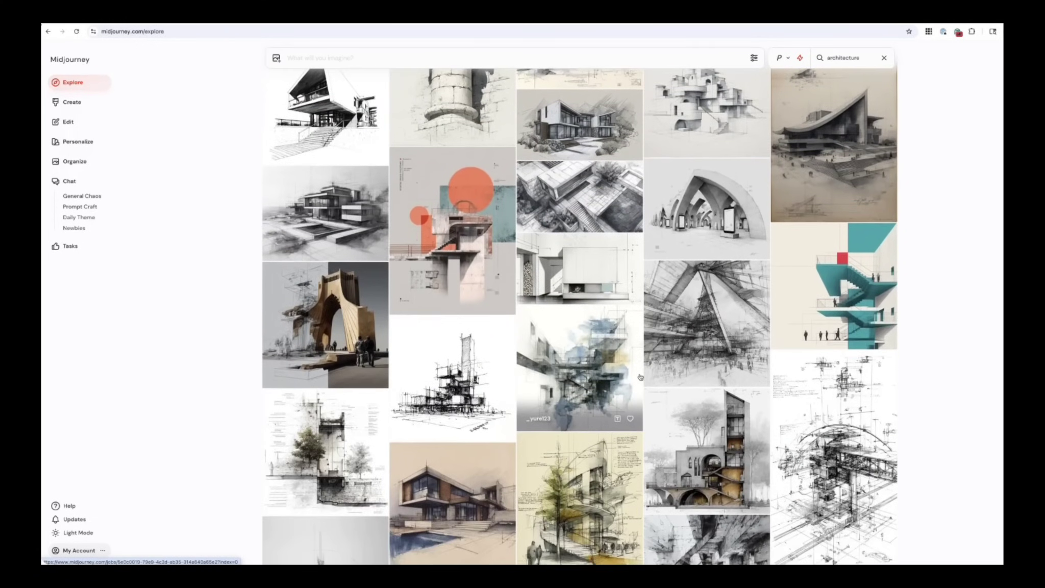
{"action": "scroll", "coordinate": [641, 377], "scroll_direction": "down", "scroll_amount": 1}
{"action": "scroll", "coordinate": [587, 357], "scroll_direction": "down", "scroll_amount": 1}
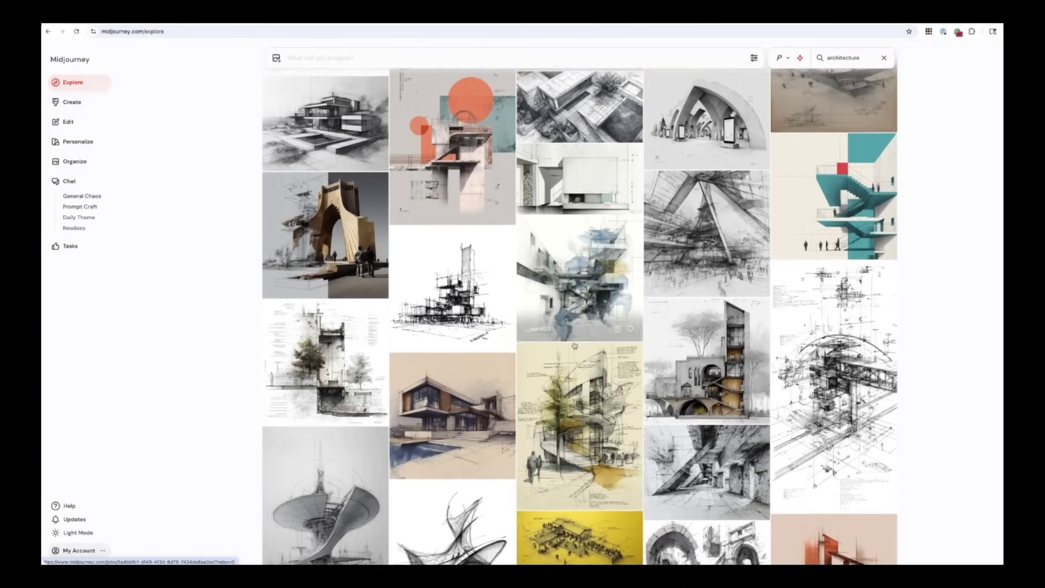
{"action": "left_click", "coordinate": [833, 215]}
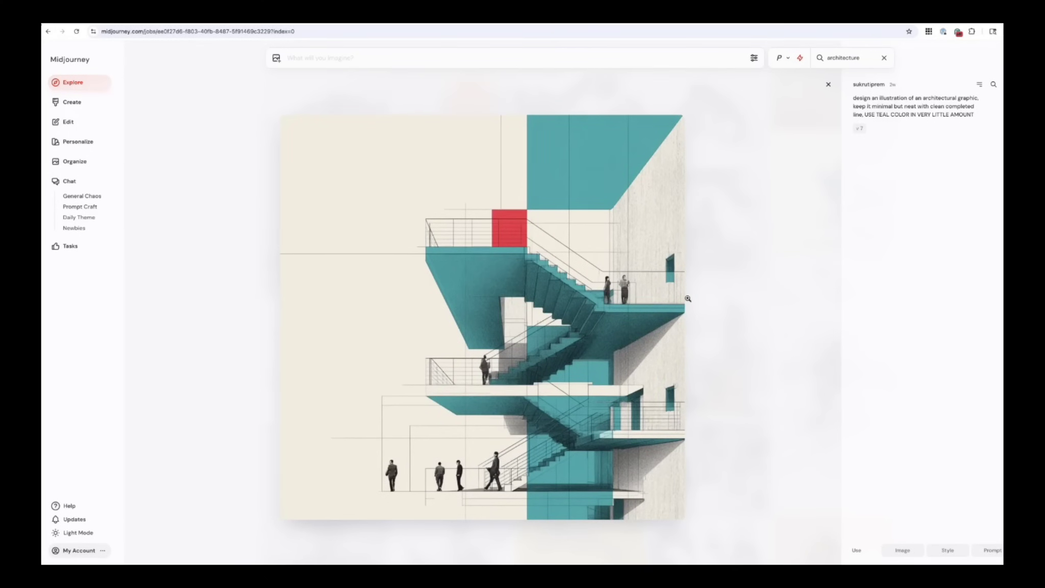
- Set the teal staircase image as the video's starting frame and generate it with the prompt "animate the people on the stairs"
{"action": "left_click", "coordinate": [913, 552]}
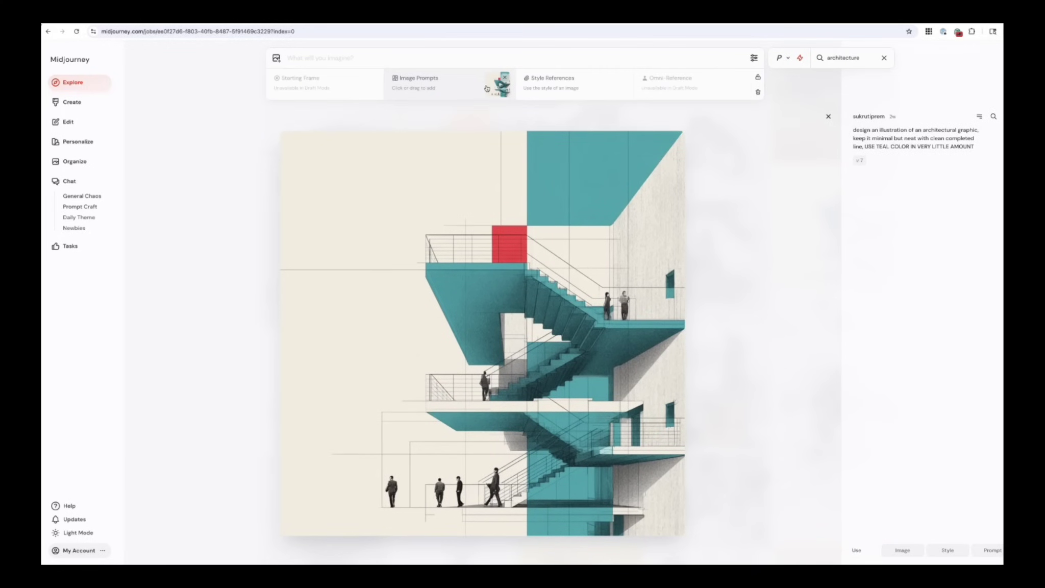
{"action": "left_click_drag", "start_coordinate": [494, 87], "coordinate": [327, 84]}
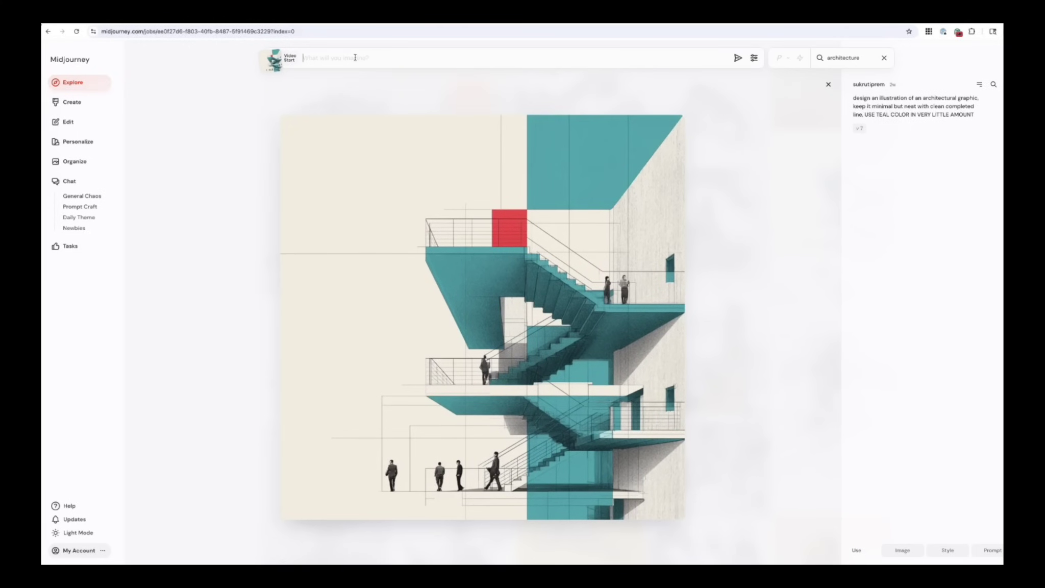
{"action": "type", "text": "animate the people on the stairs"}
{"action": "key", "text": "Return"}
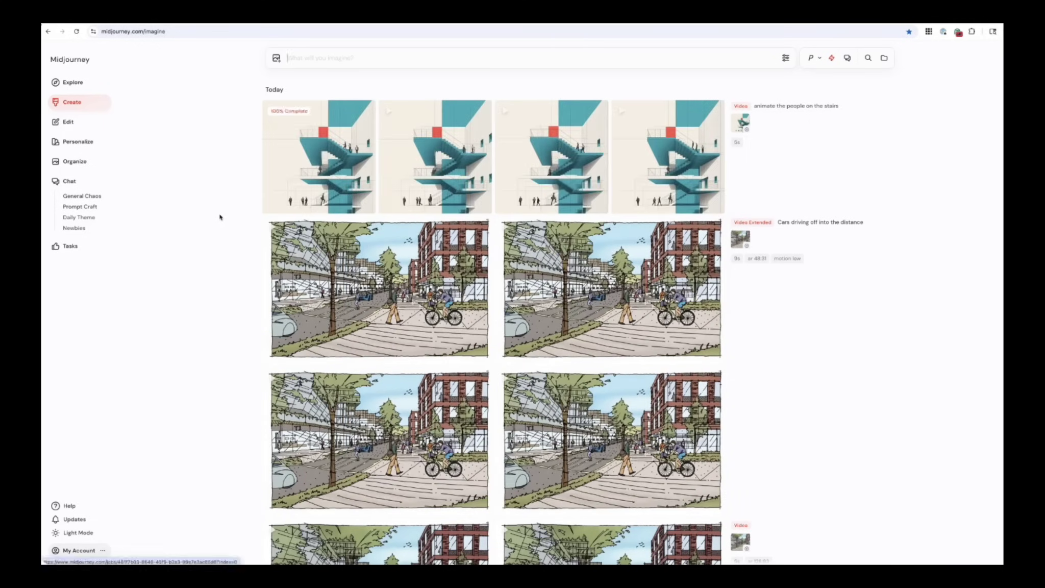
- Preview the animated staircase videos in the creation grid and watch the variations at full size
{"action": "mouse_move", "coordinate": [337, 150]}
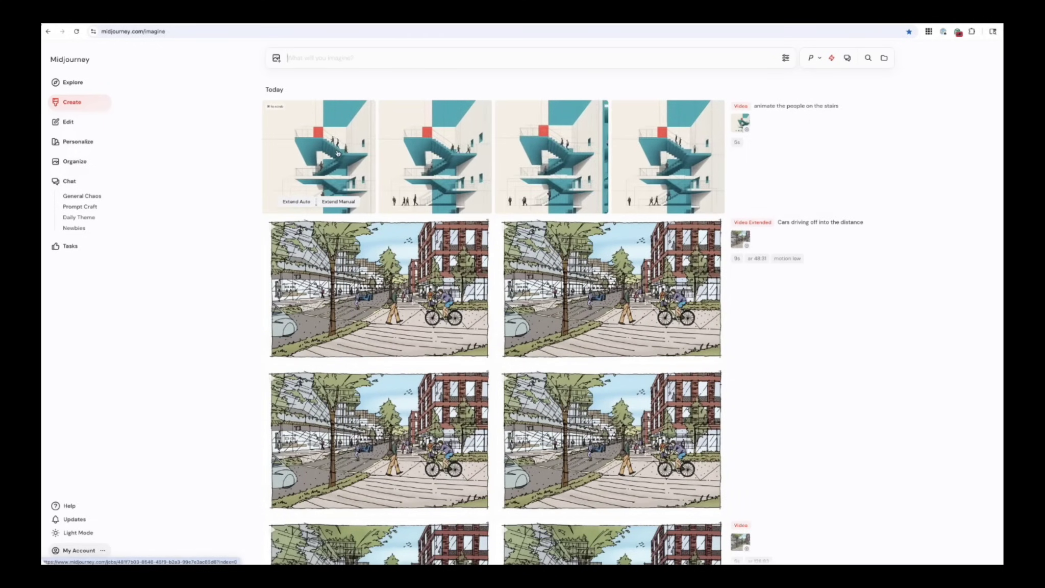
{"action": "left_click", "coordinate": [337, 151]}
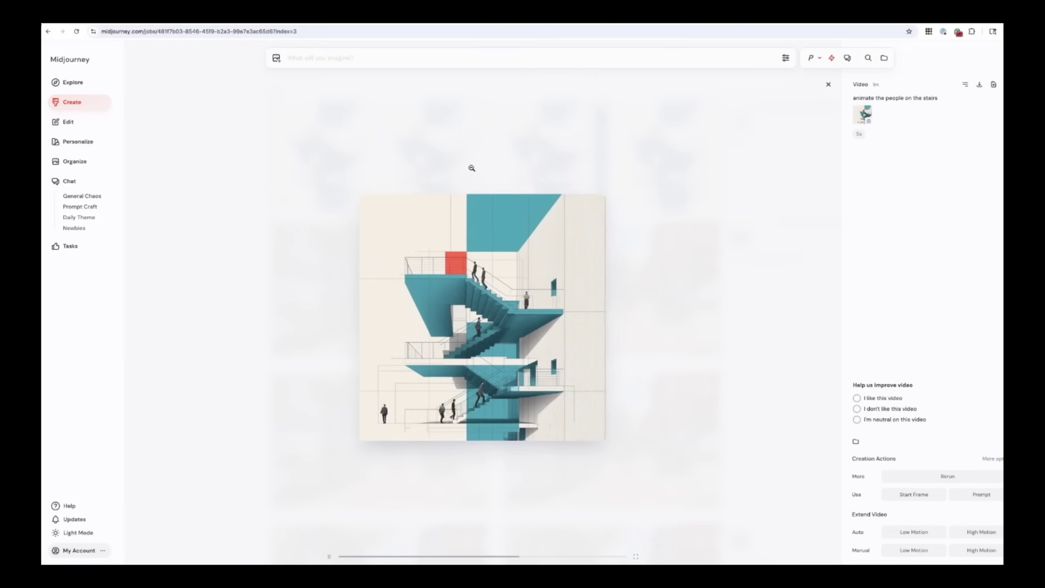
{"action": "key", "text": "Left"}
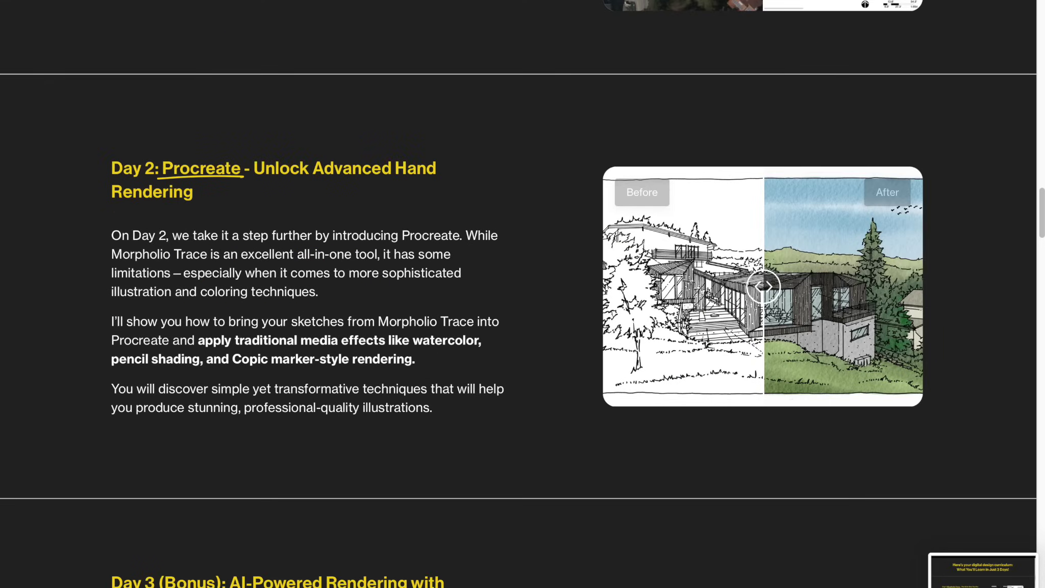
- Review the Day 3 bonus section on AI-powered rendering with MidJourney on the course web page
{"action": "scroll", "coordinate": [522, 294], "scroll_direction": "down", "scroll_amount": 9}
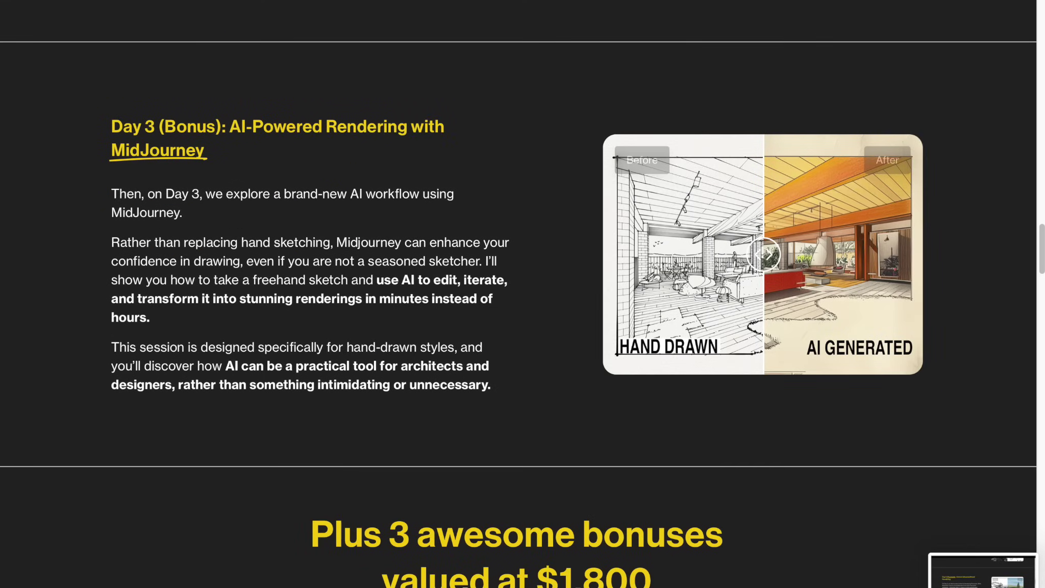